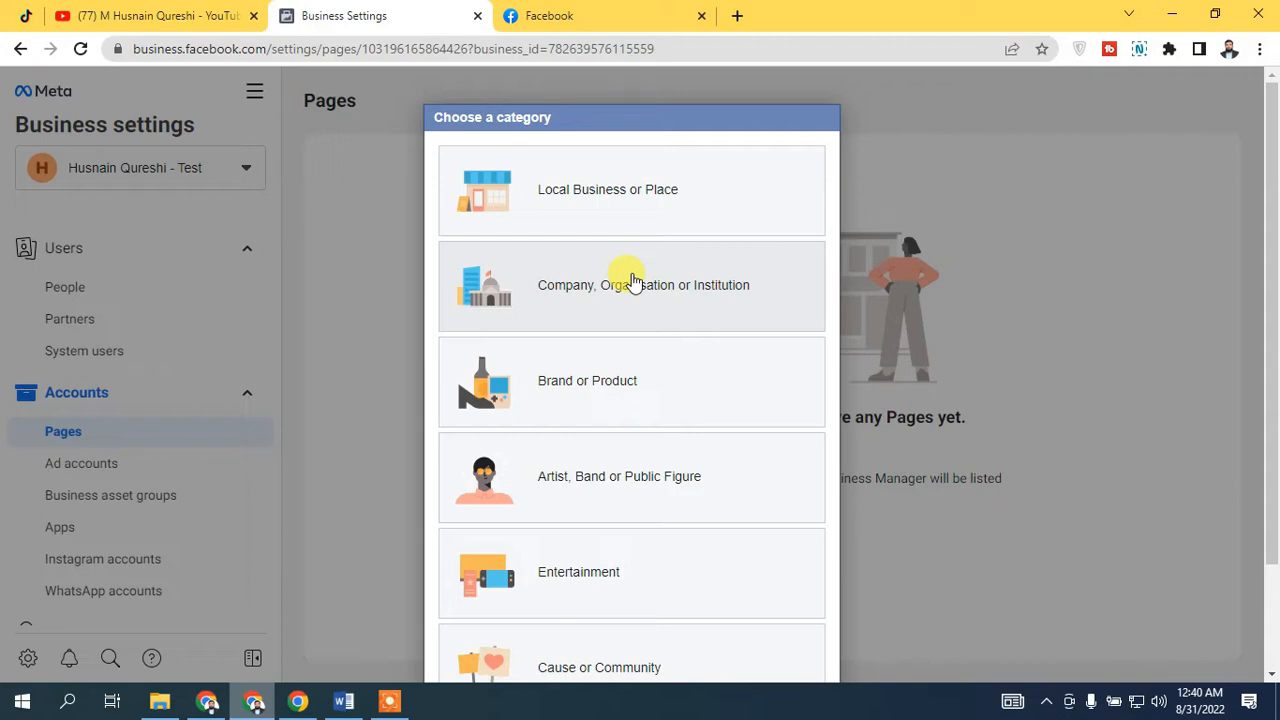
Create a Page of type Company, Organisation or Institution in the Consulting agency category.
click(645, 300)
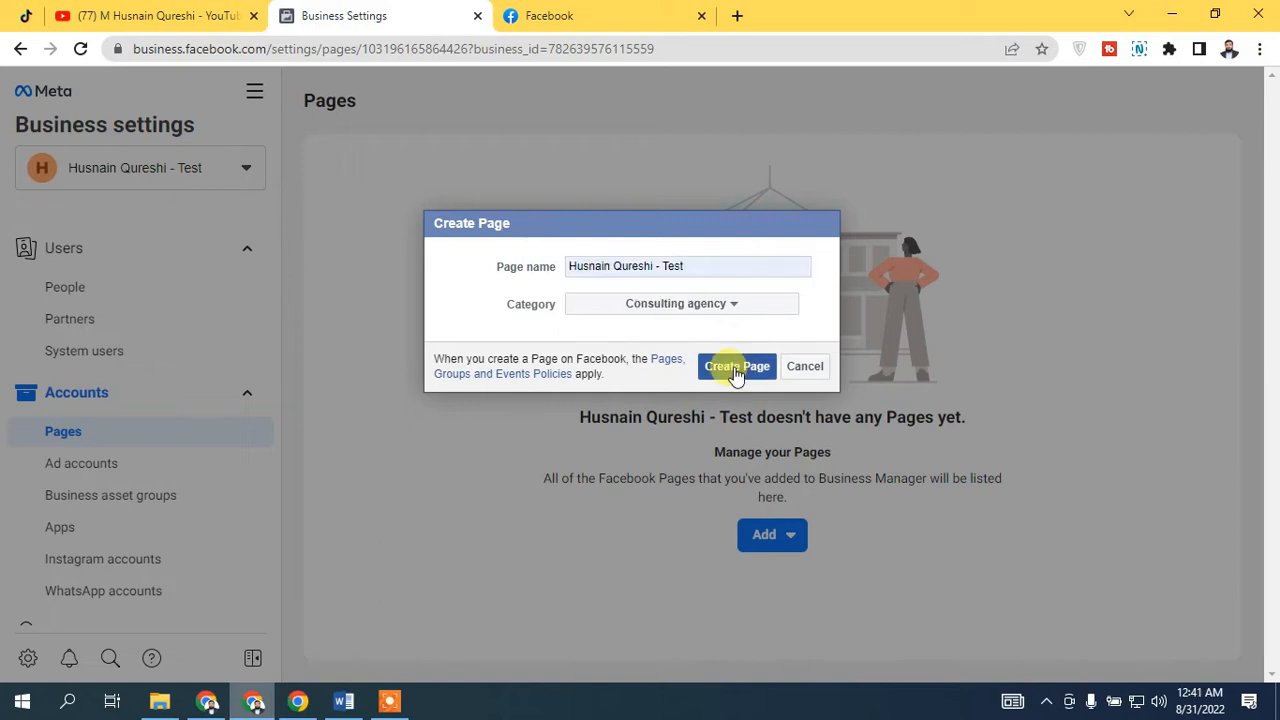
click(736, 368)
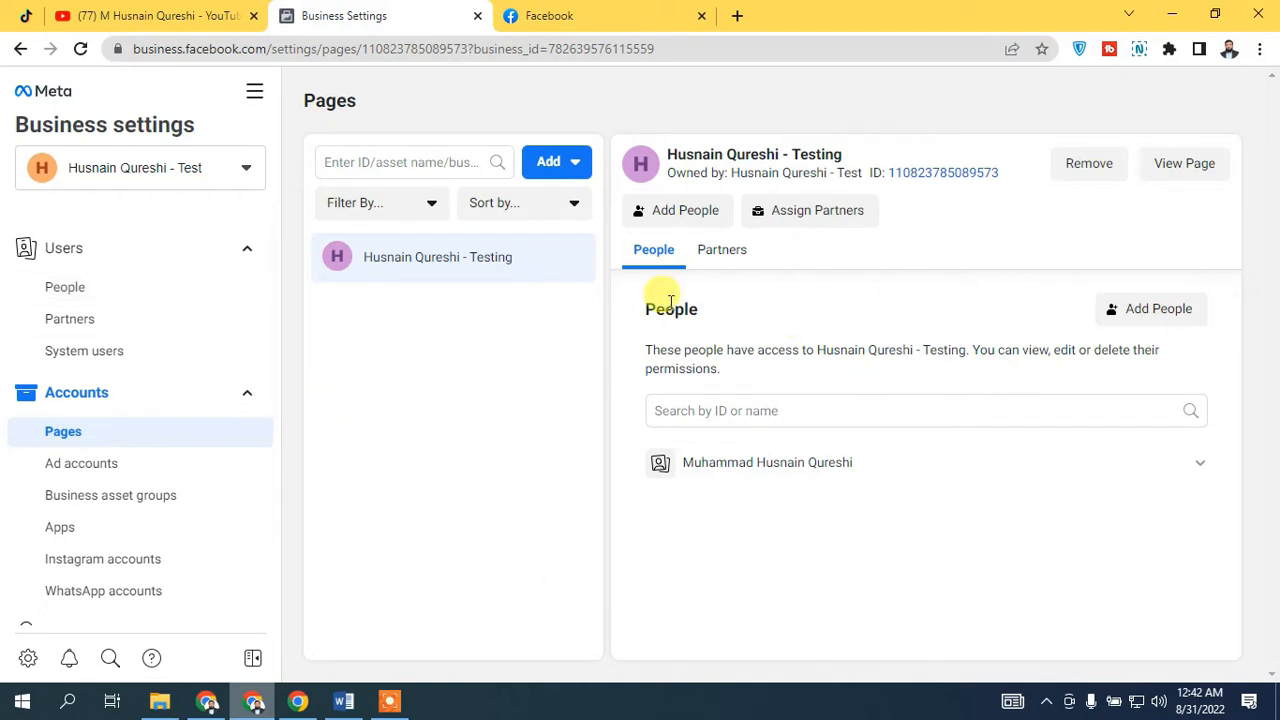
View the newly created Page and dismiss the offer to connect it to WhatsApp.
click(1203, 175)
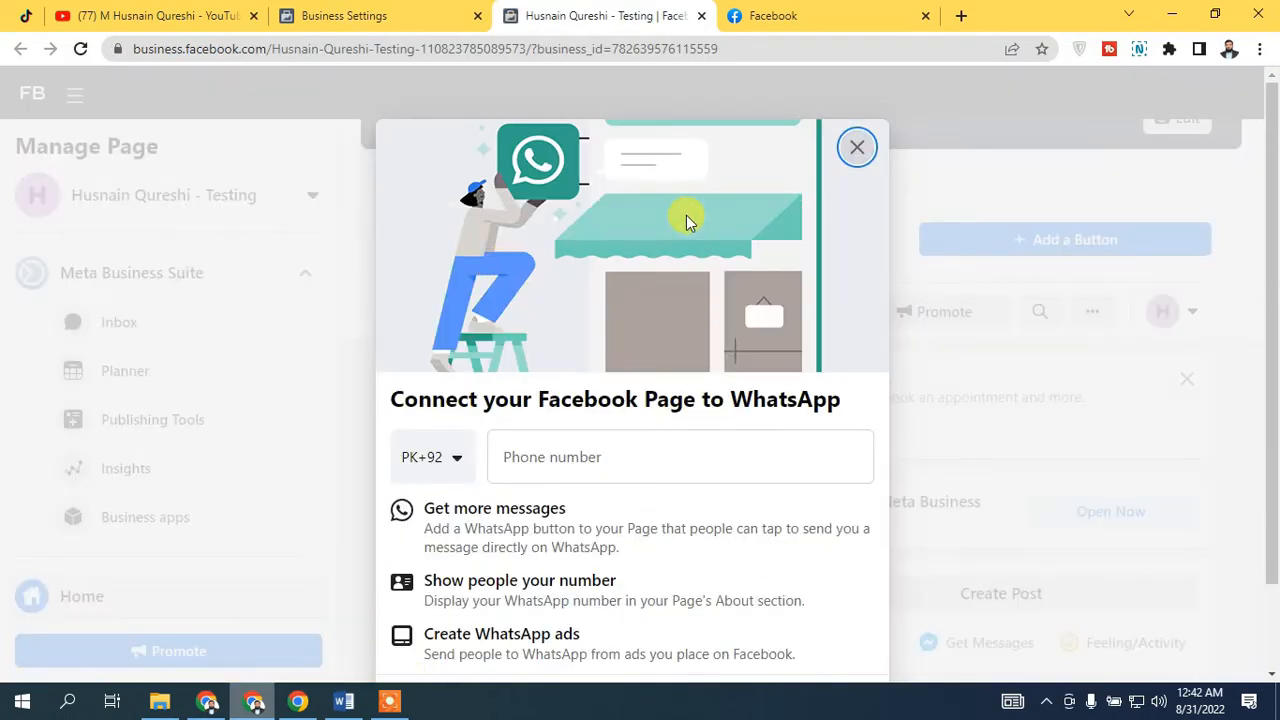
click(858, 150)
click(788, 475)
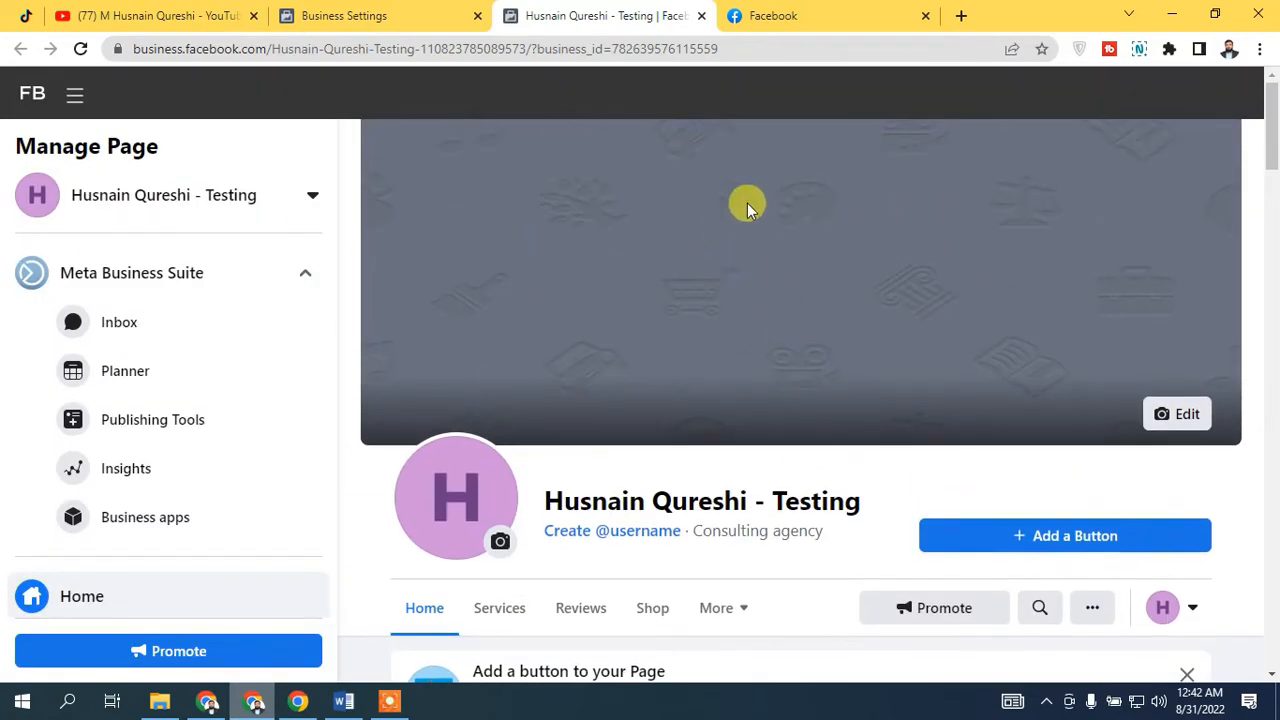
Look over the new Page from its cover area down to the "Set your Page up for success" checklist.
scroll(808, 405, down, 10)
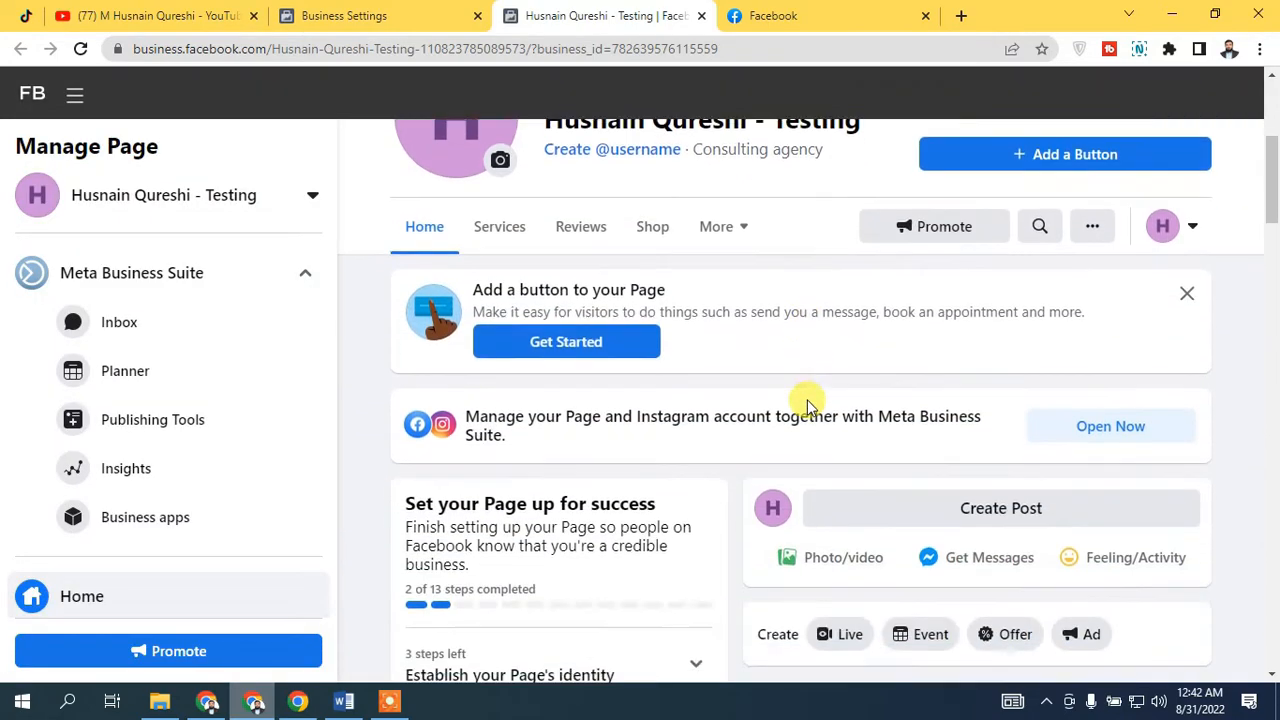
scroll(810, 398, down, 8)
scroll(808, 400, up, 10)
scroll(808, 400, up, 5)
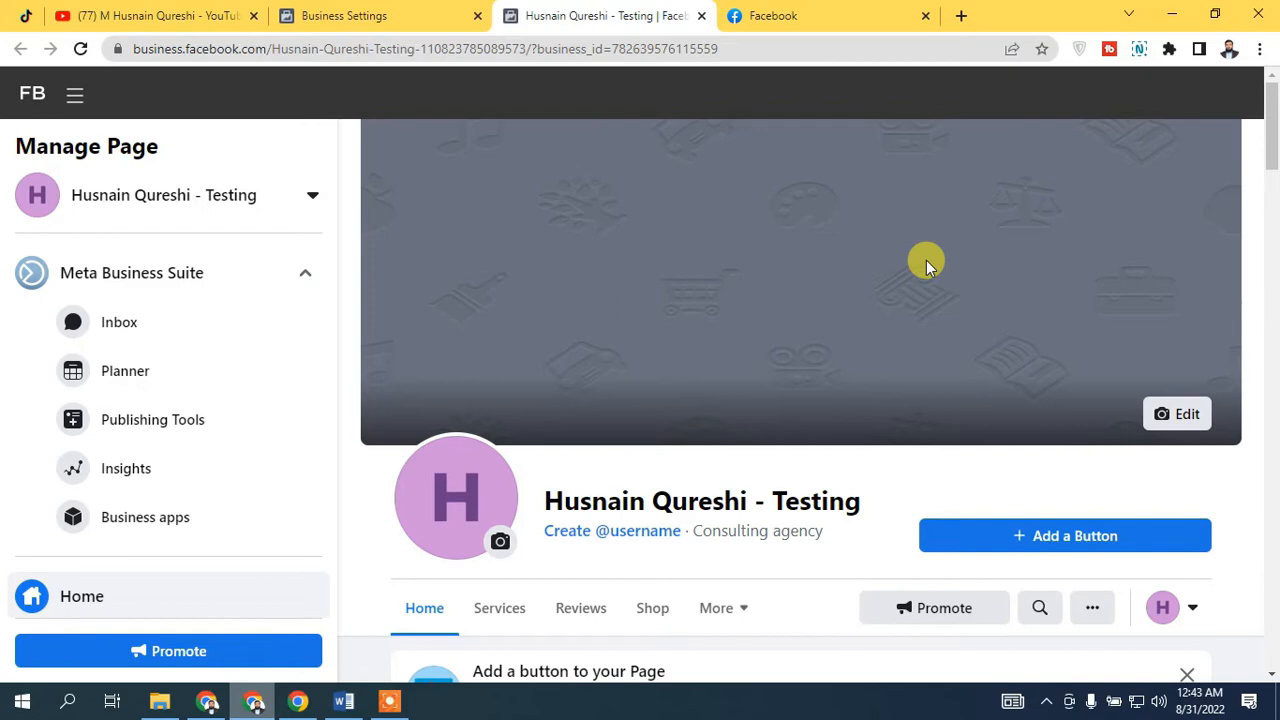
scroll(800, 170, down, 3)
scroll(750, 280, up, 3)
scroll(800, 320, down, 5)
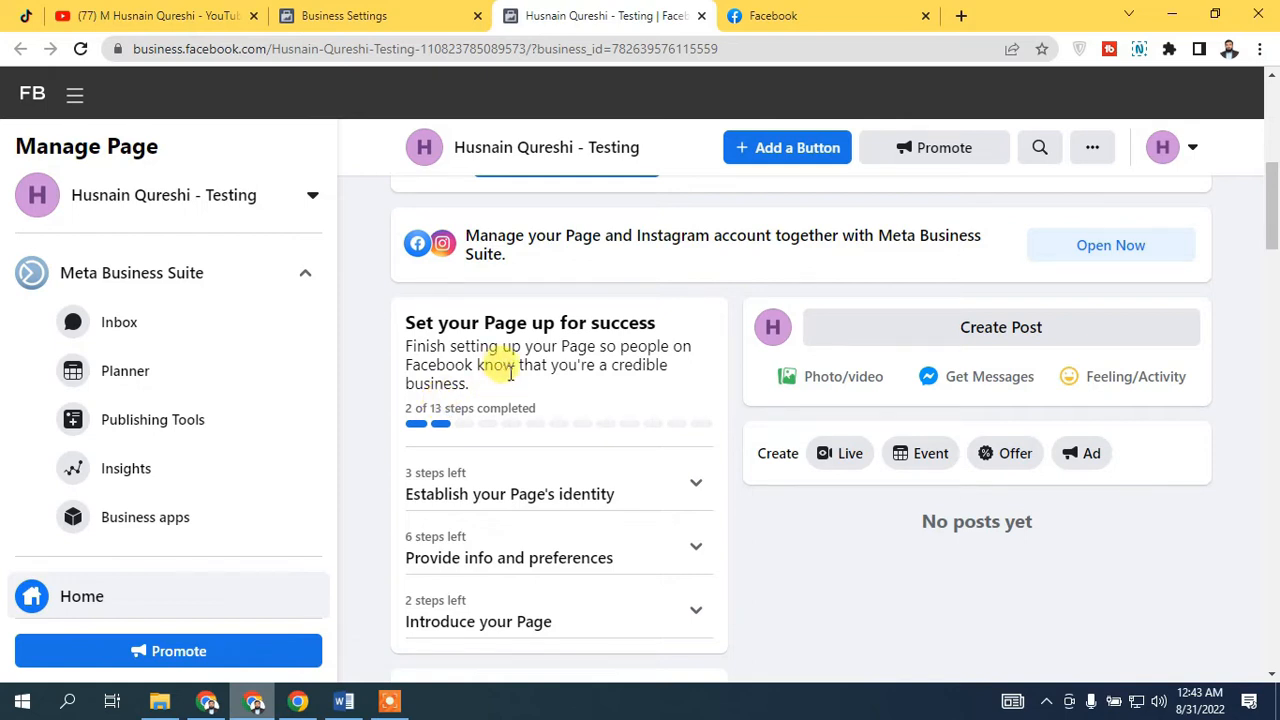
scroll(598, 370, down, 2)
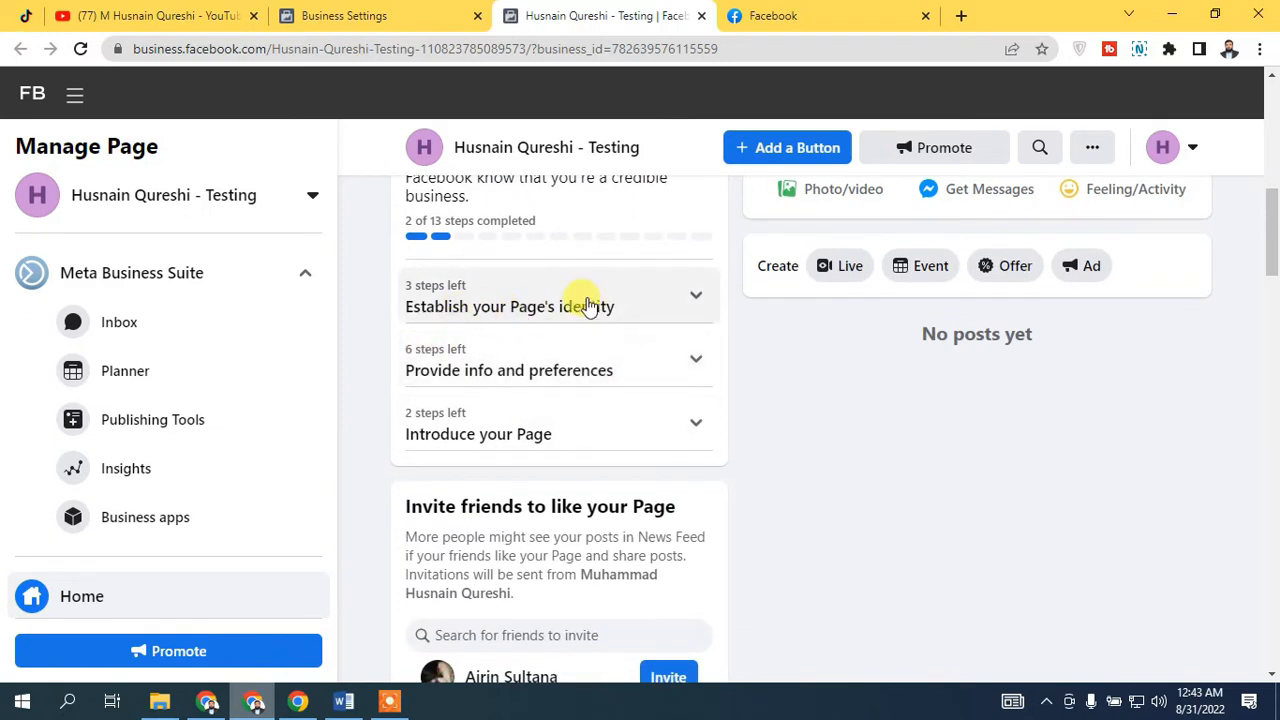
Expand the "Establish your Page's identity" checklist section and review its profile picture, cover photo and description items.
click(545, 306)
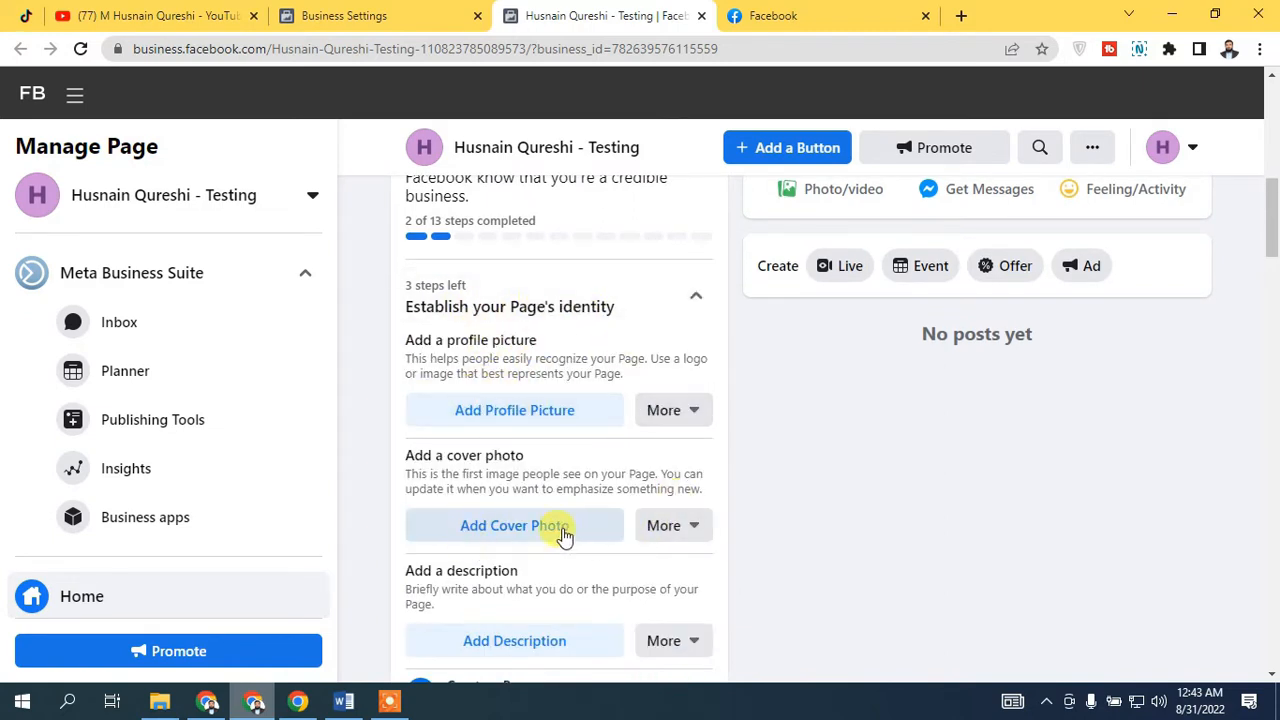
scroll(652, 547, down, 2)
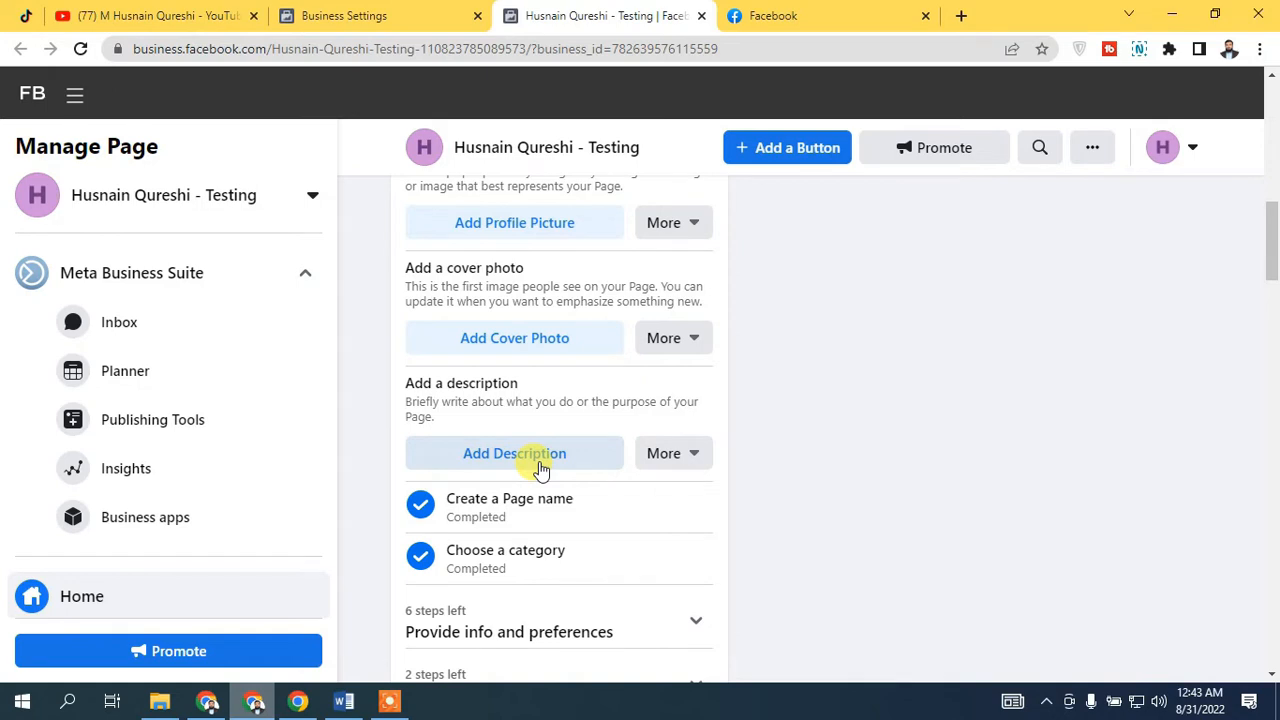
scroll(545, 455, up, 1)
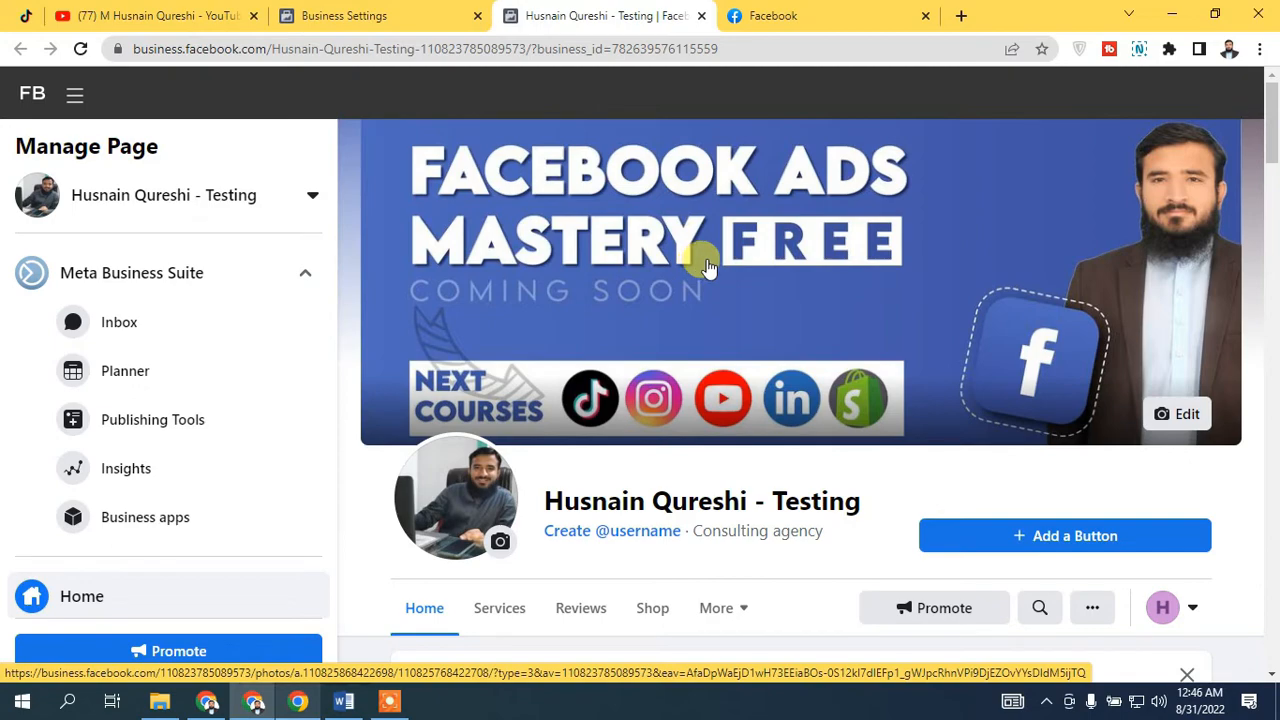
Add the description "N/A" to the Page from the identity checklist and close the Page info editor.
scroll(680, 280, down, 9)
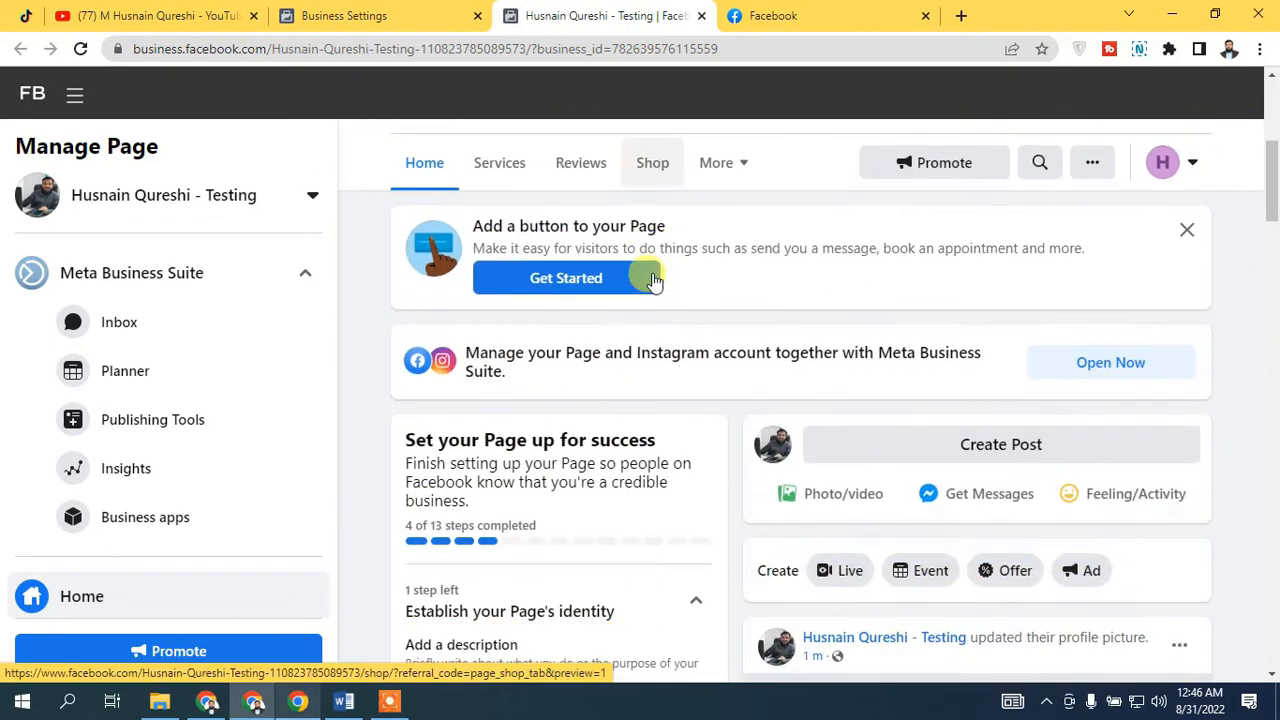
scroll(700, 342, down, 2)
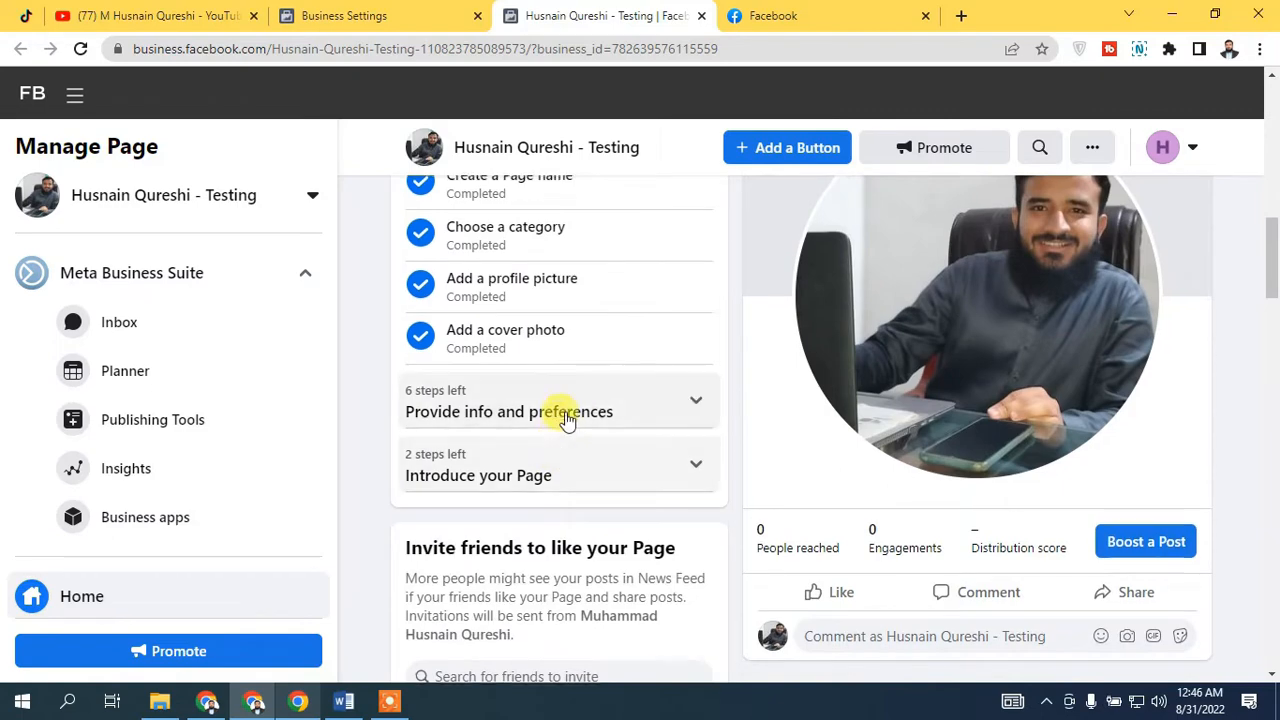
scroll(563, 414, up, 3)
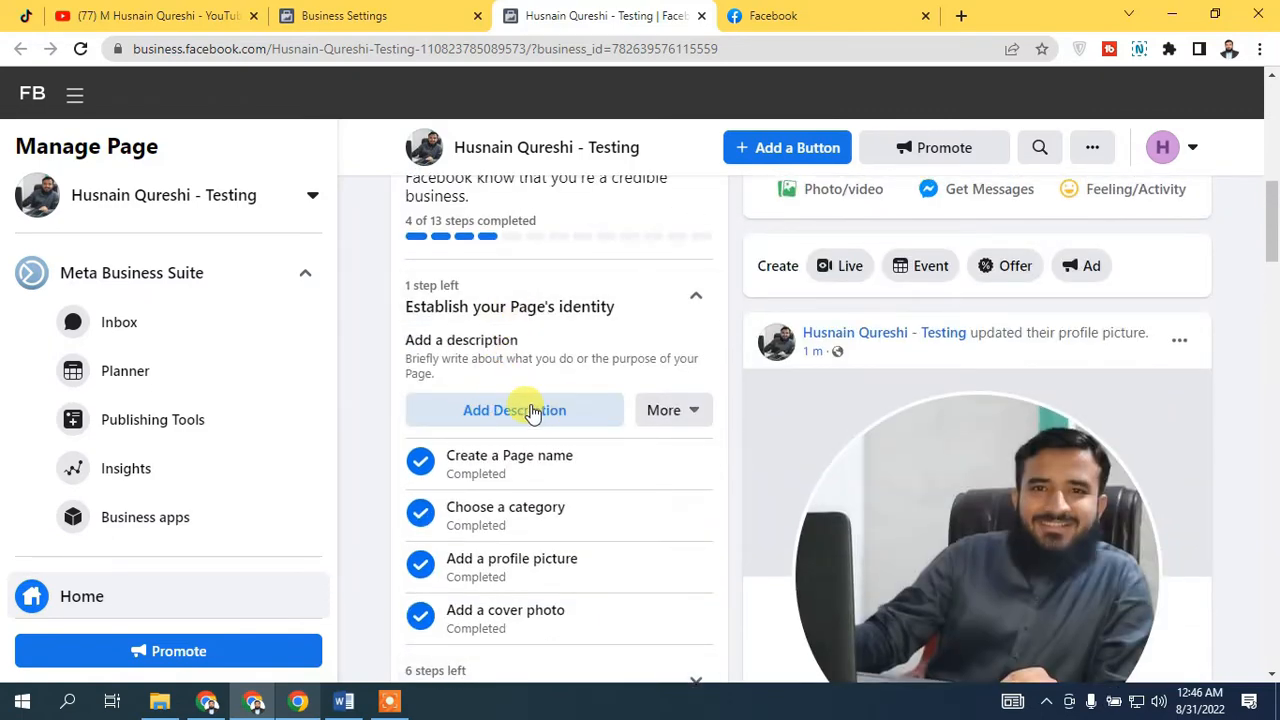
click(533, 412)
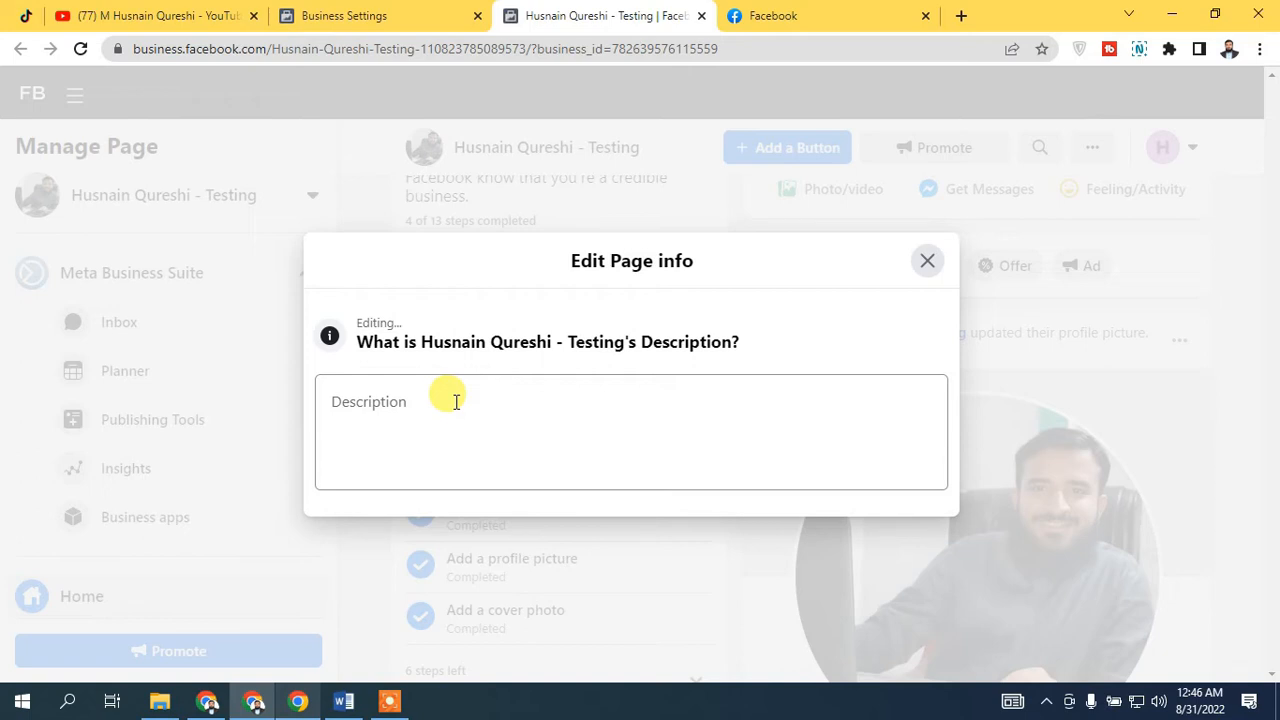
click(455, 401)
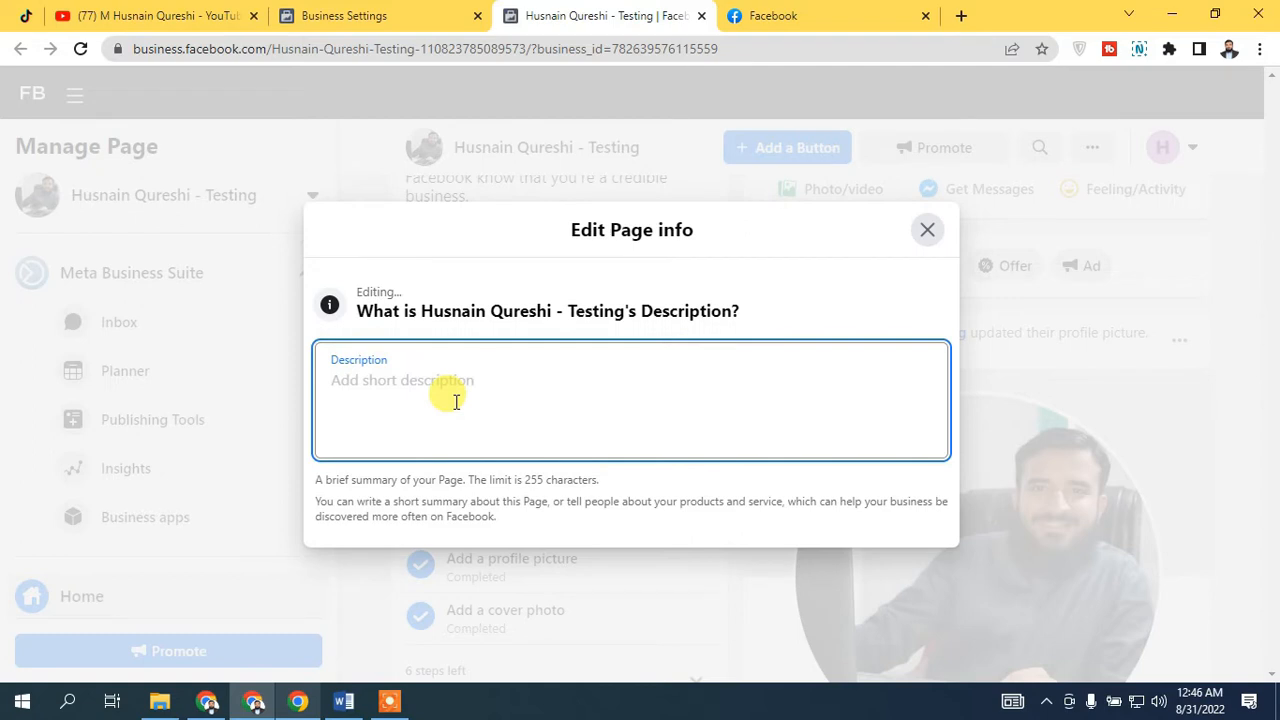
text(N/A)
click(672, 285)
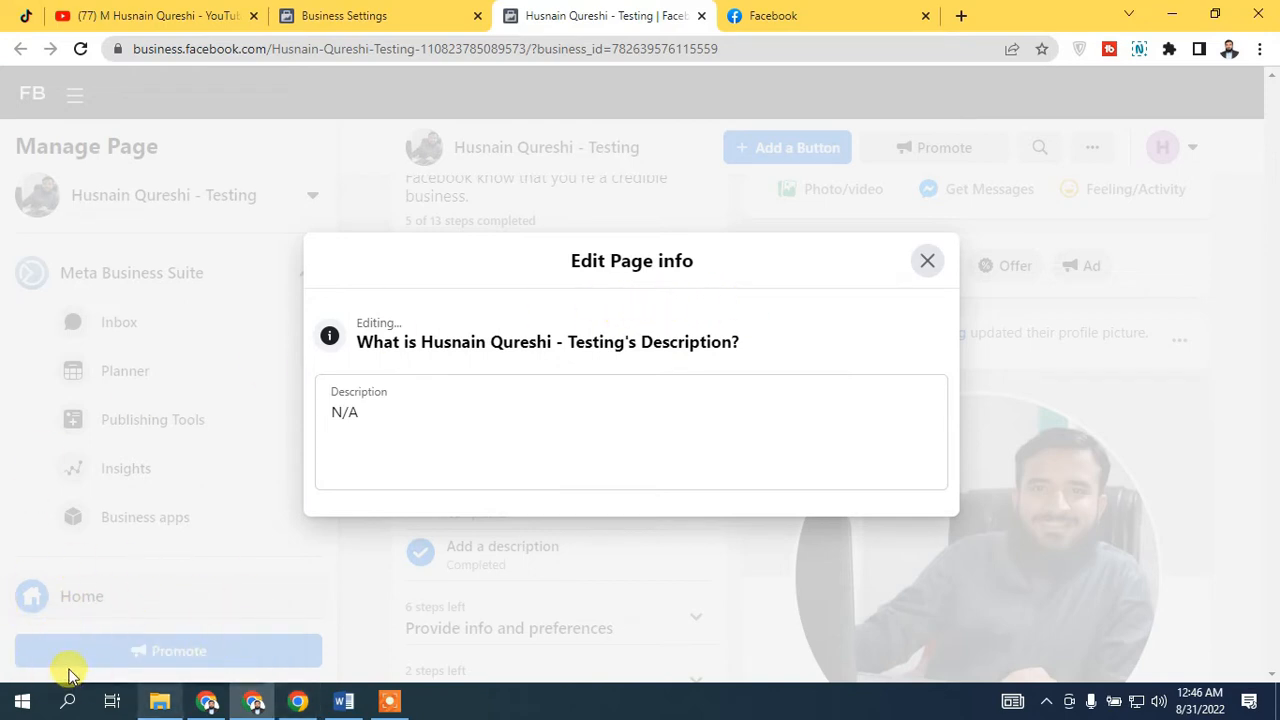
click(926, 262)
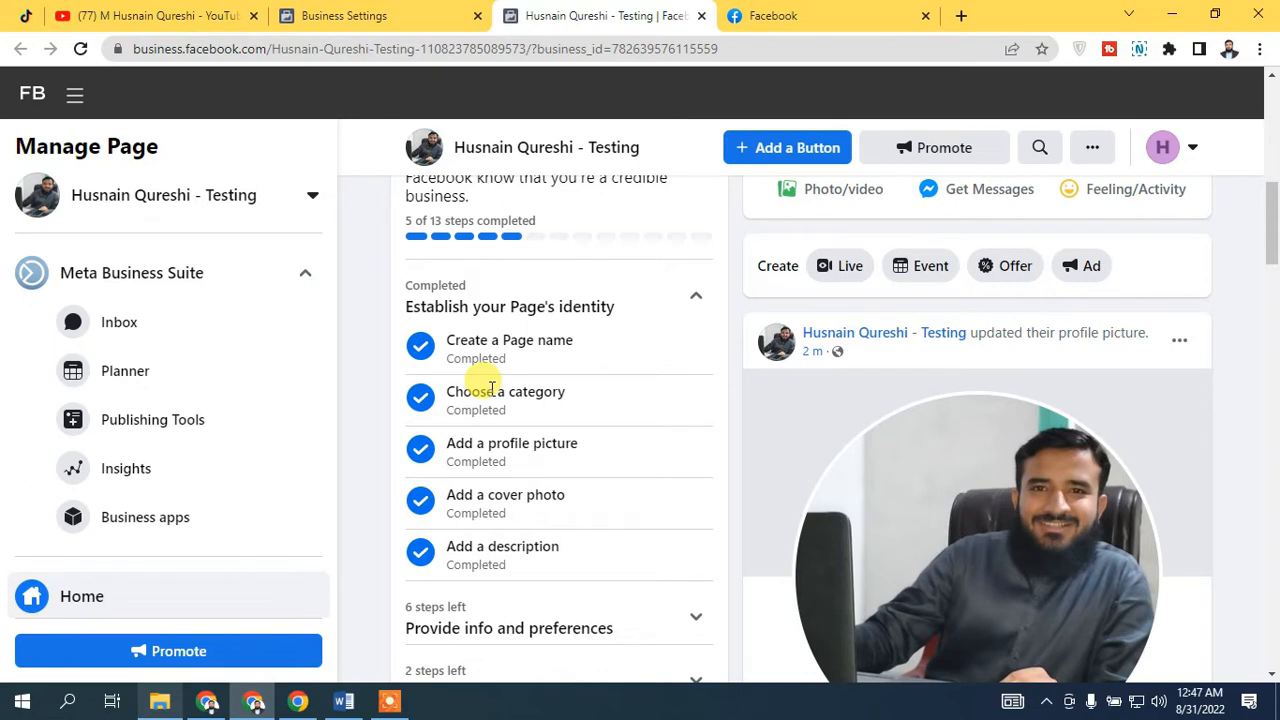
Collapse the "Establish your Page's identity" section and expand "Provide info and preferences".
scroll(491, 388, up, 3)
scroll(566, 449, down, 3)
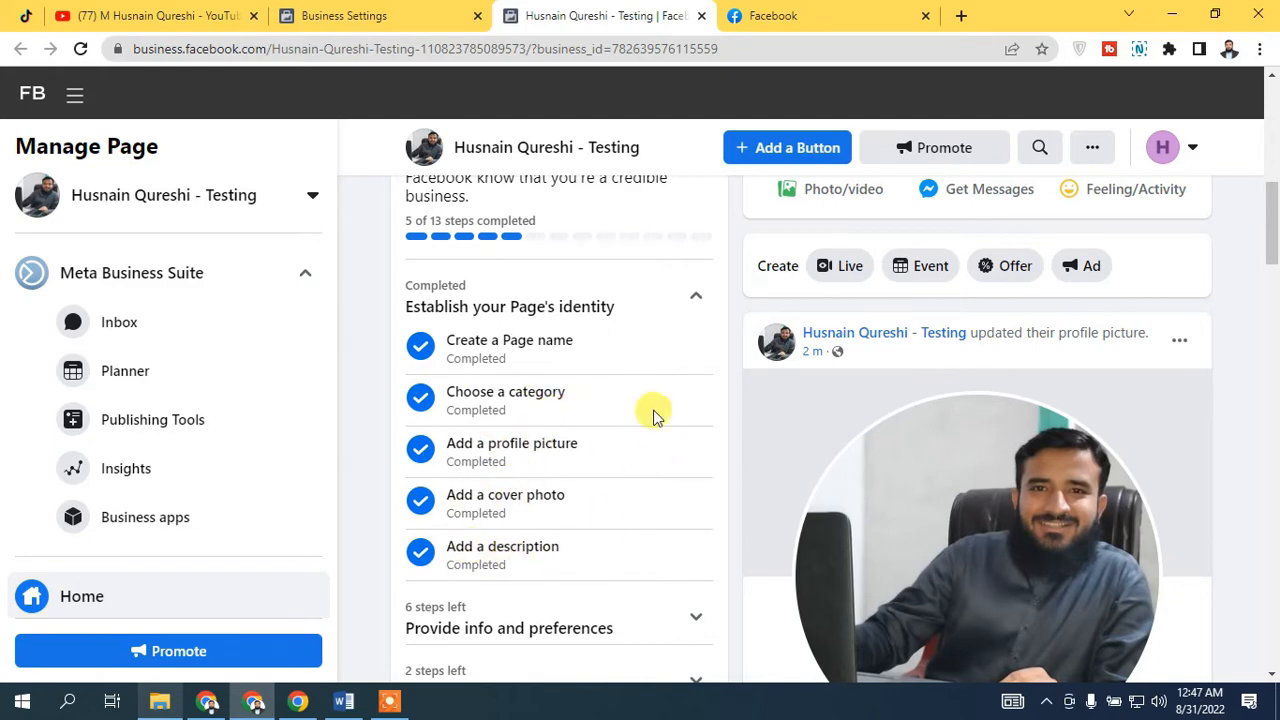
click(692, 298)
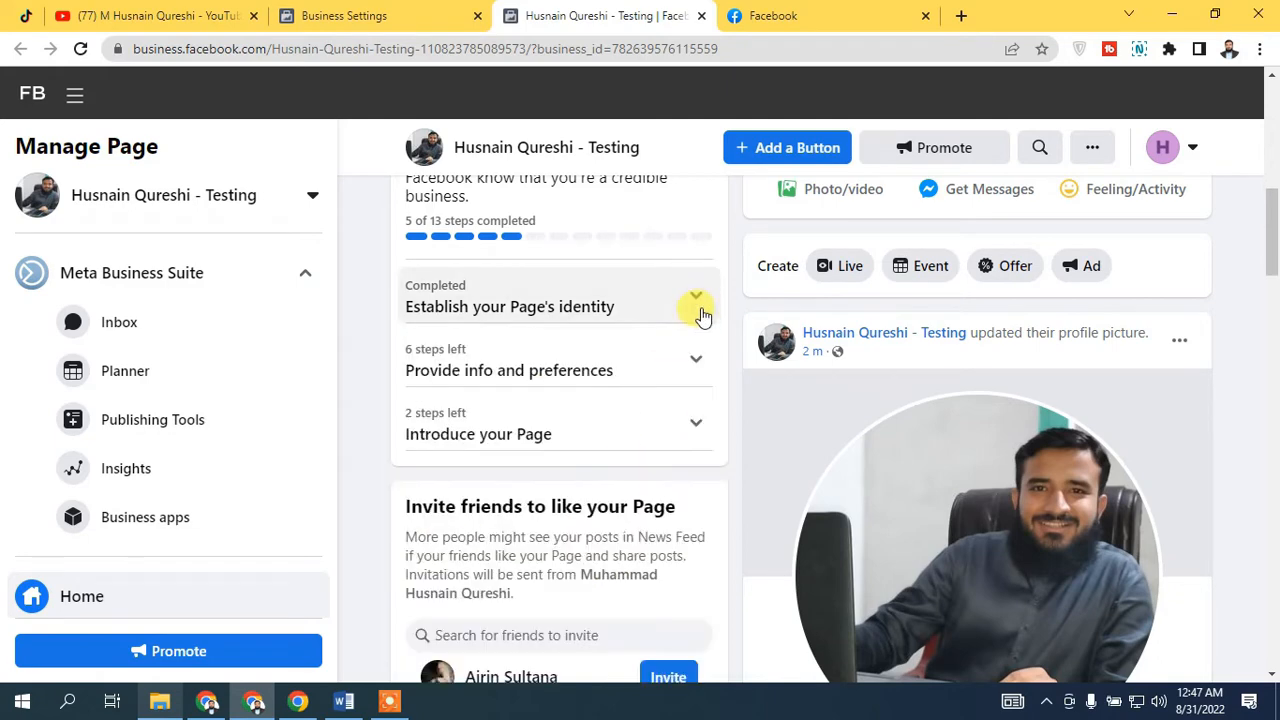
click(590, 378)
Review the website, location, hours, phone number, WhatsApp and action button items under "Provide info and preferences".
scroll(600, 350, down, 2)
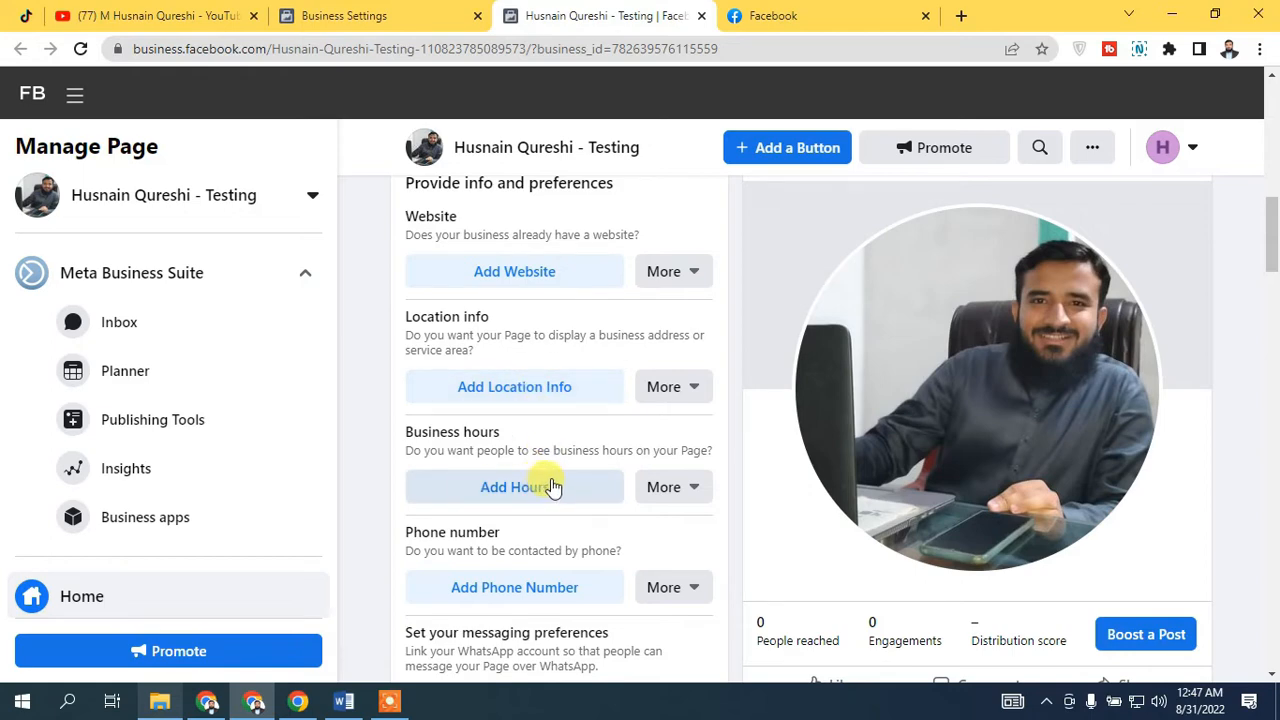
scroll(555, 487, down, 2)
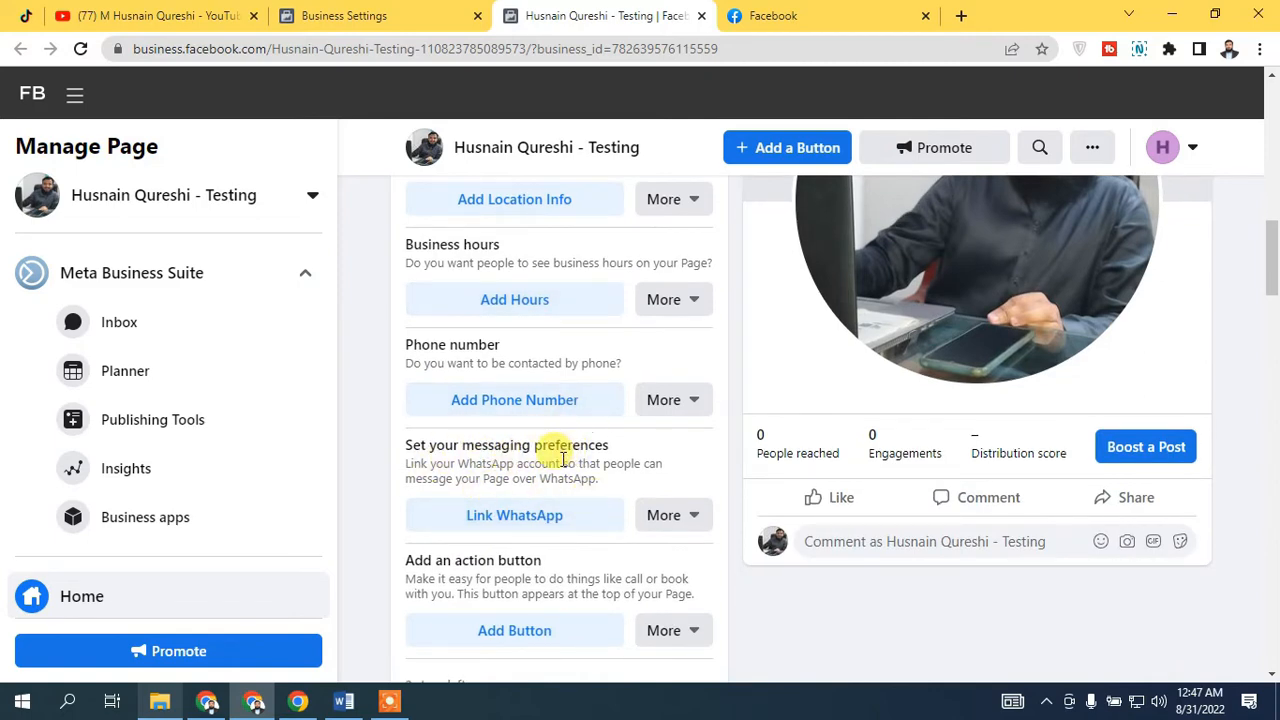
scroll(563, 459, down, 2)
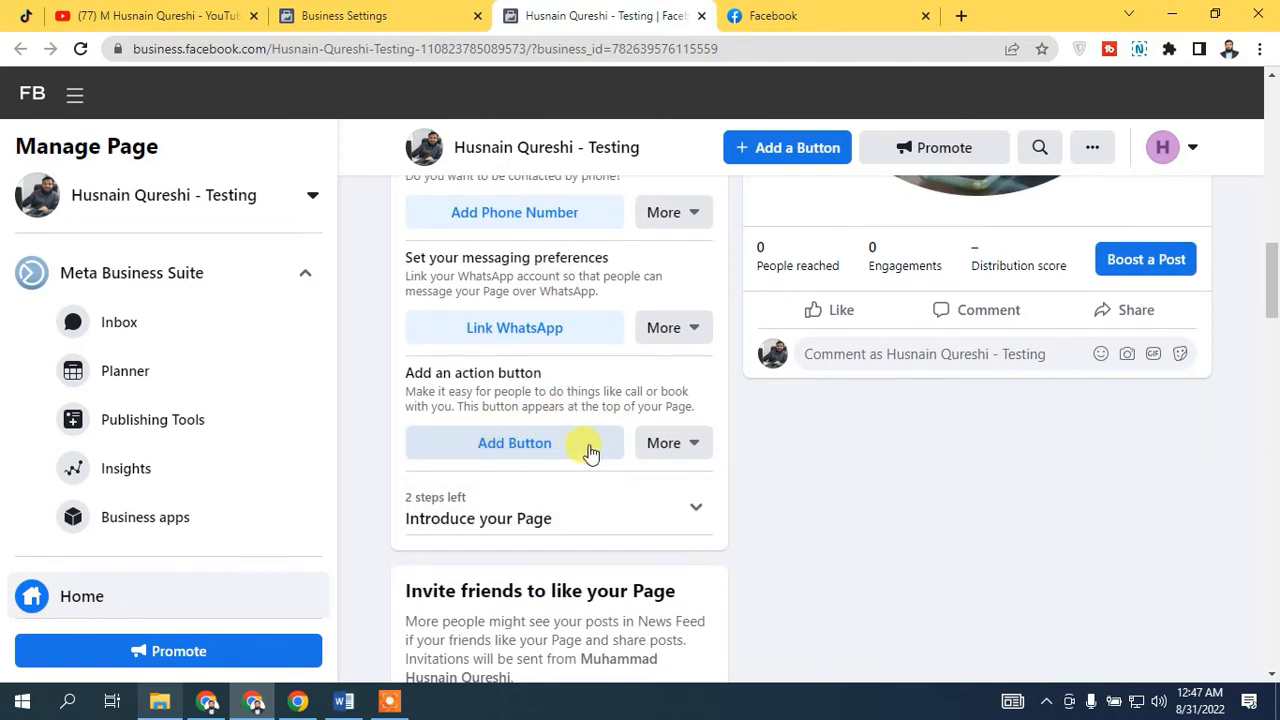
scroll(590, 455, up, 10)
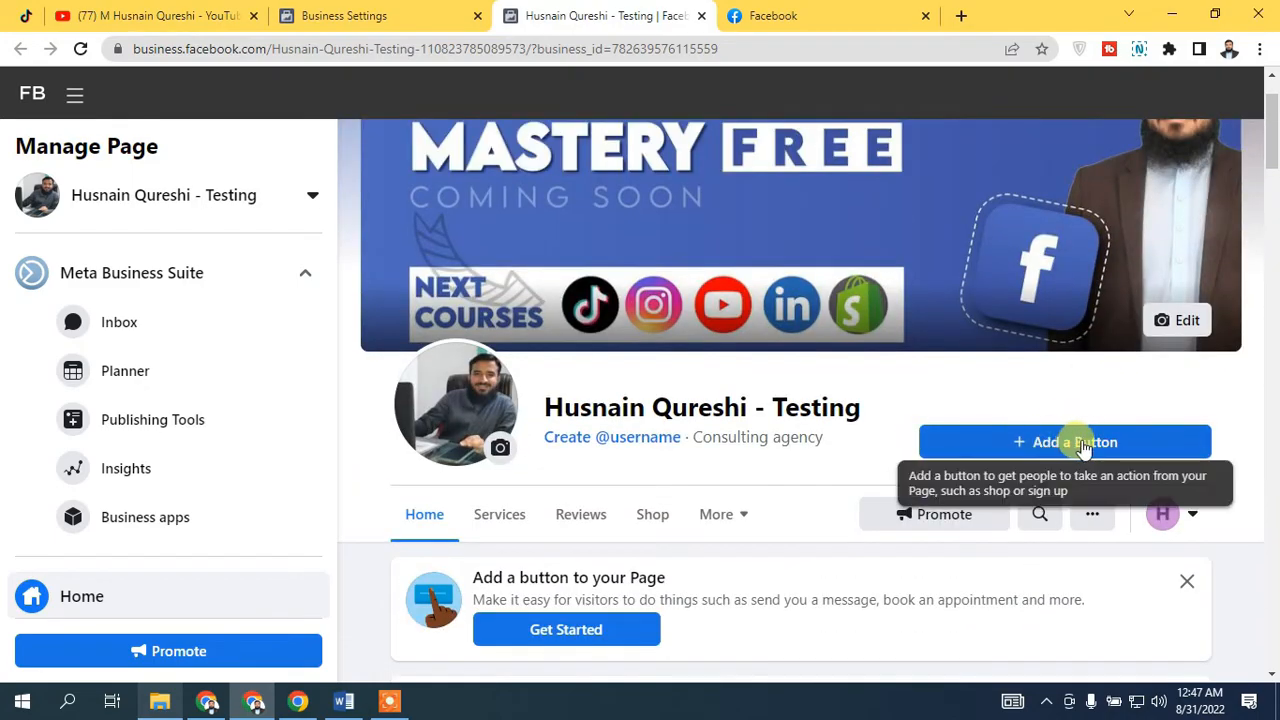
scroll(573, 487, down, 6)
scroll(573, 487, down, 5)
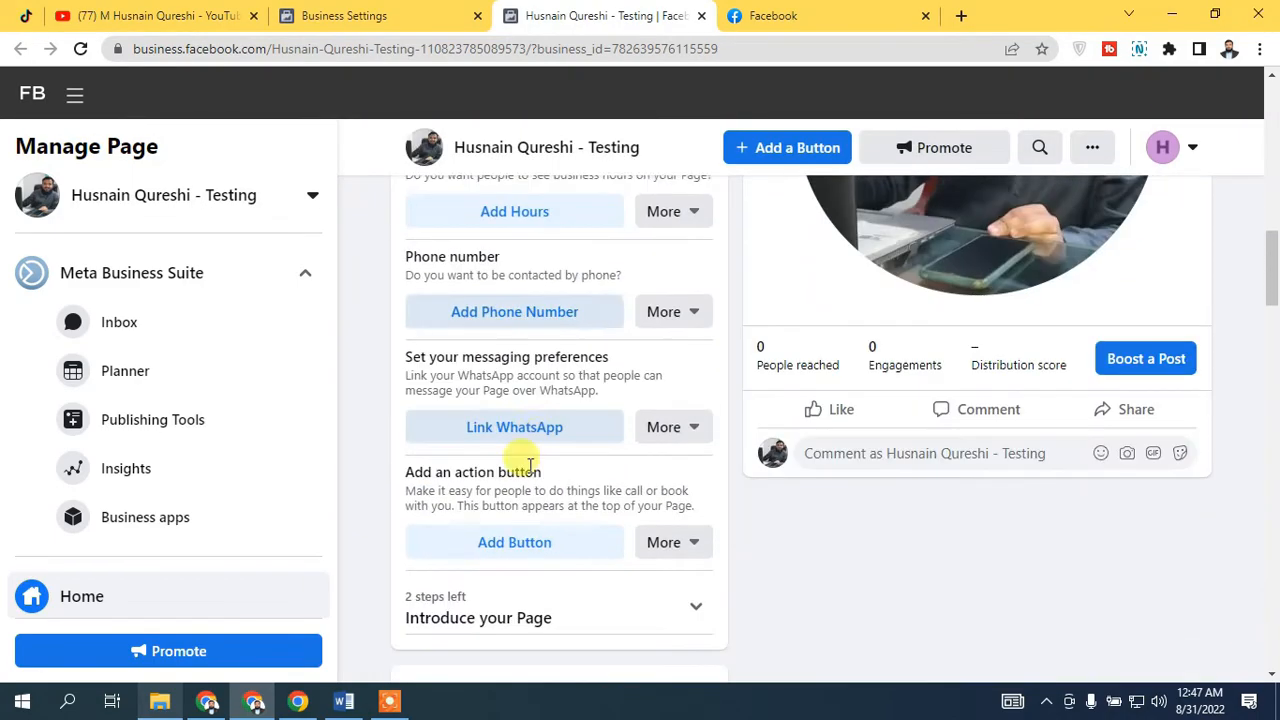
scroll(573, 487, up, 4)
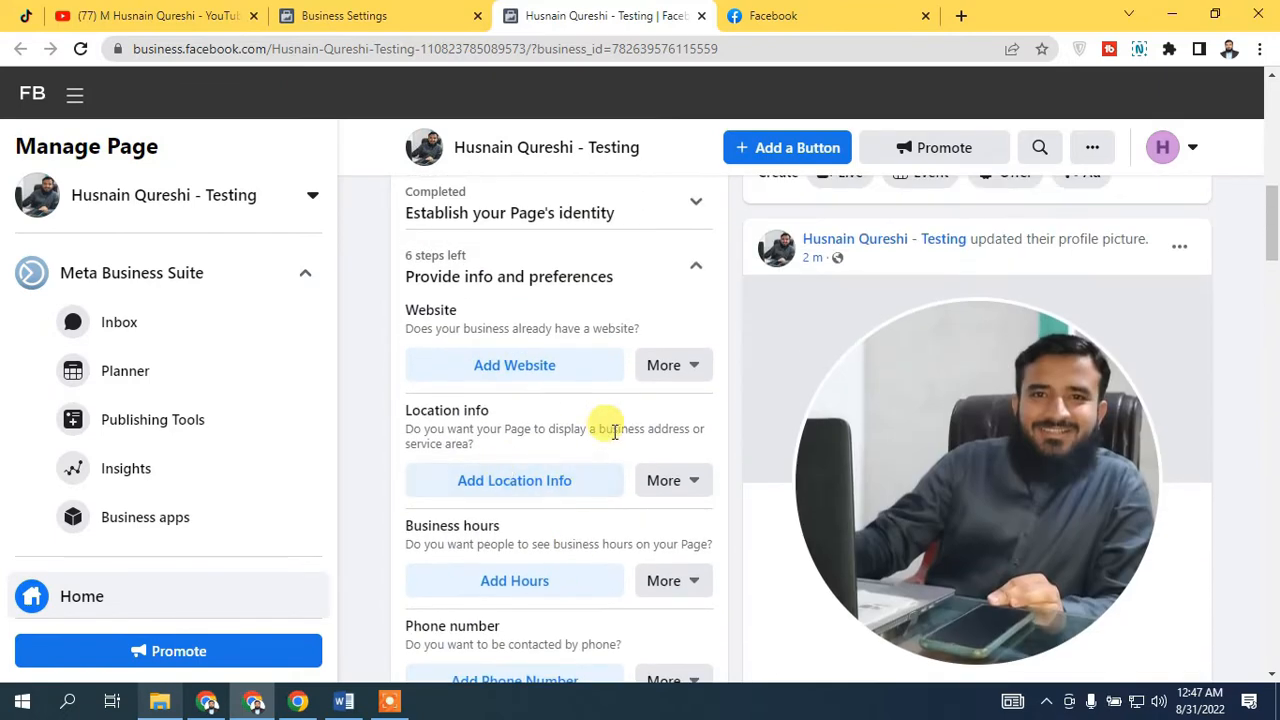
Set the location info to "My Page doesn't have a location" and close the Page info editor.
click(493, 481)
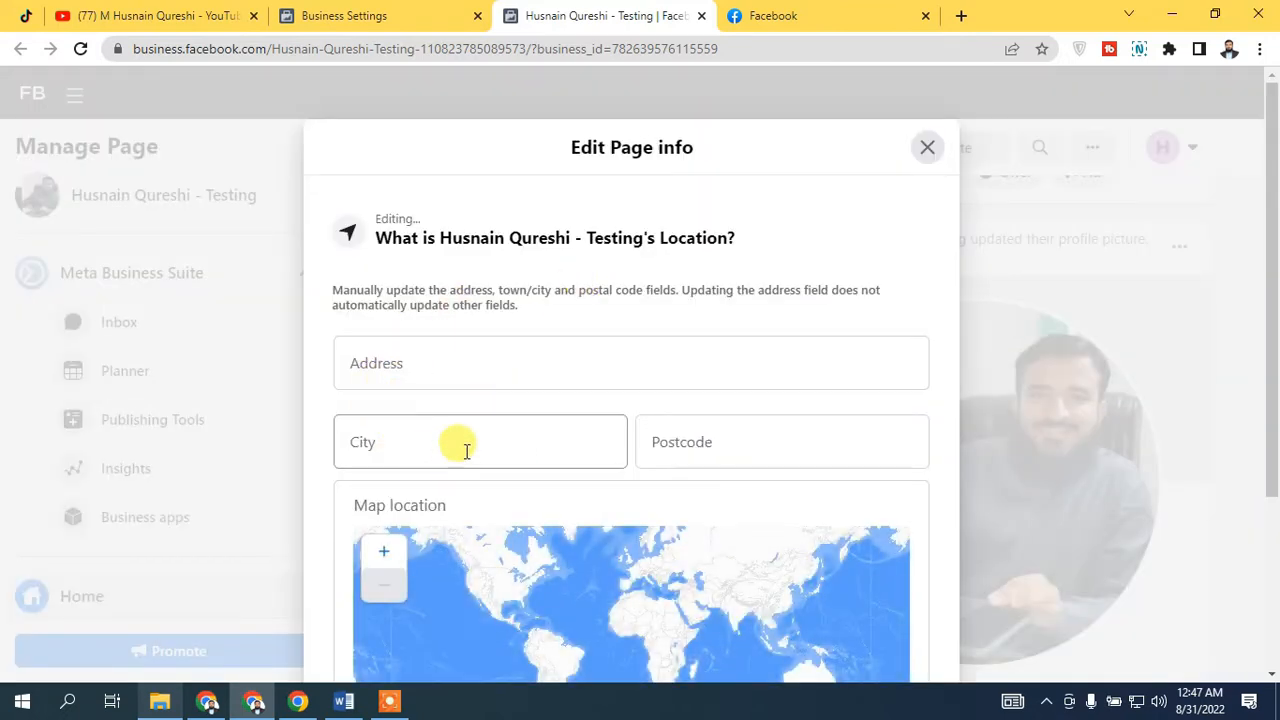
scroll(686, 437, down, 3)
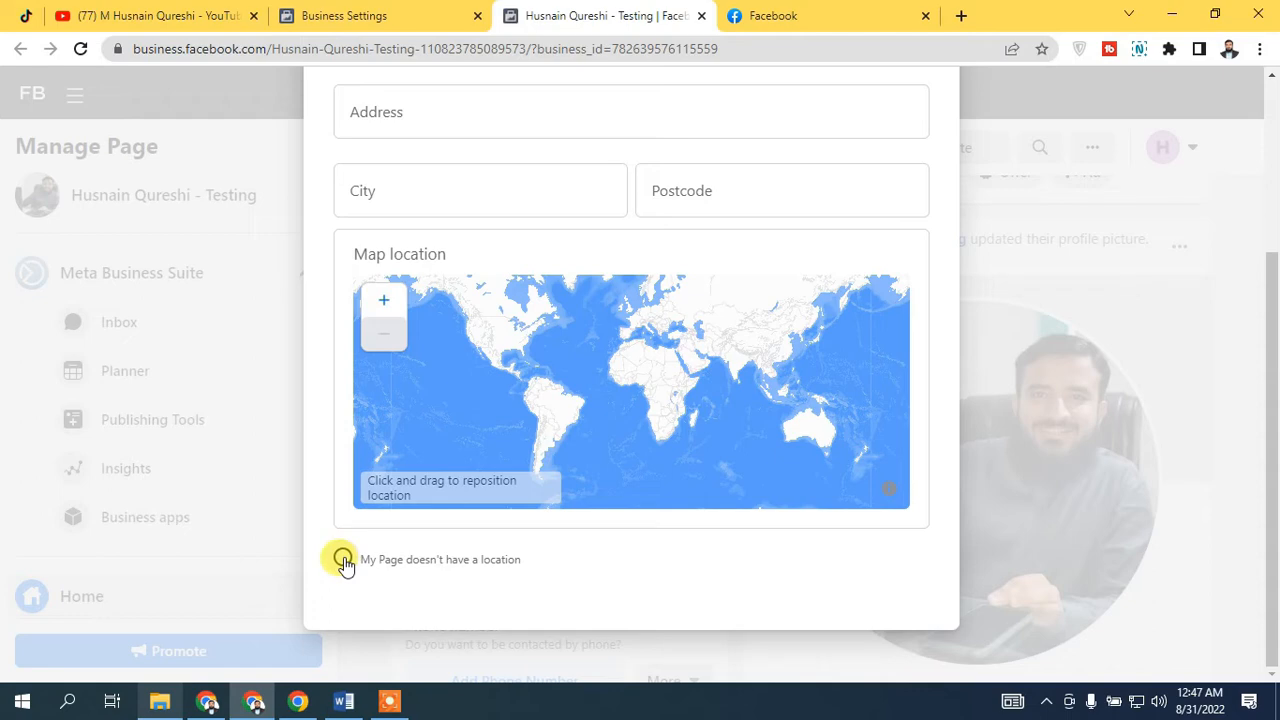
click(343, 560)
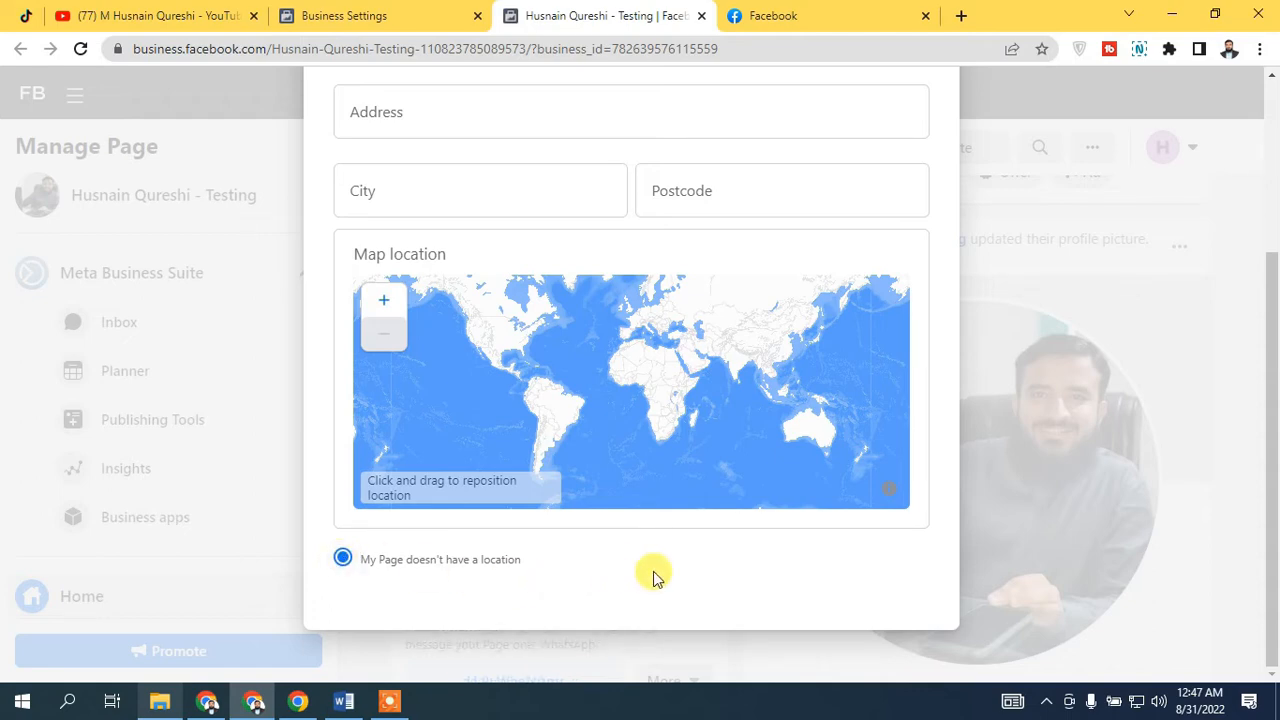
scroll(700, 465, up, 3)
scroll(629, 491, down, 3)
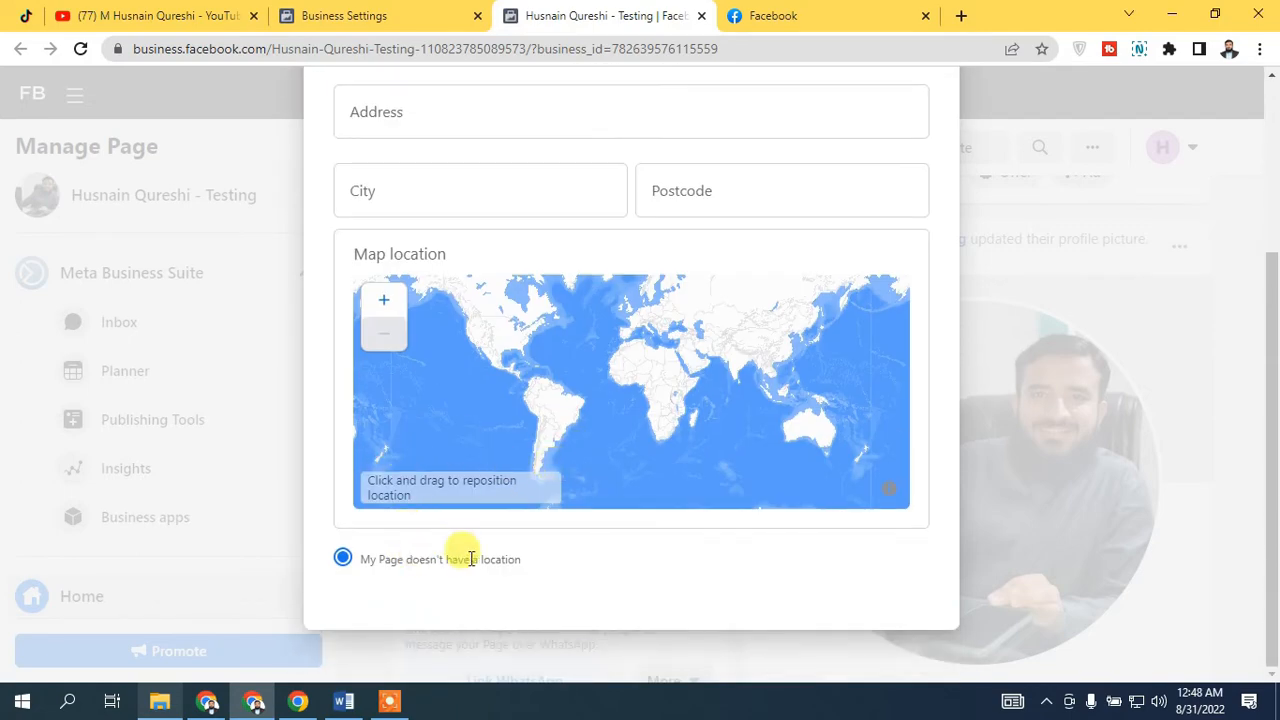
click(465, 125)
scroll(588, 290, up, 5)
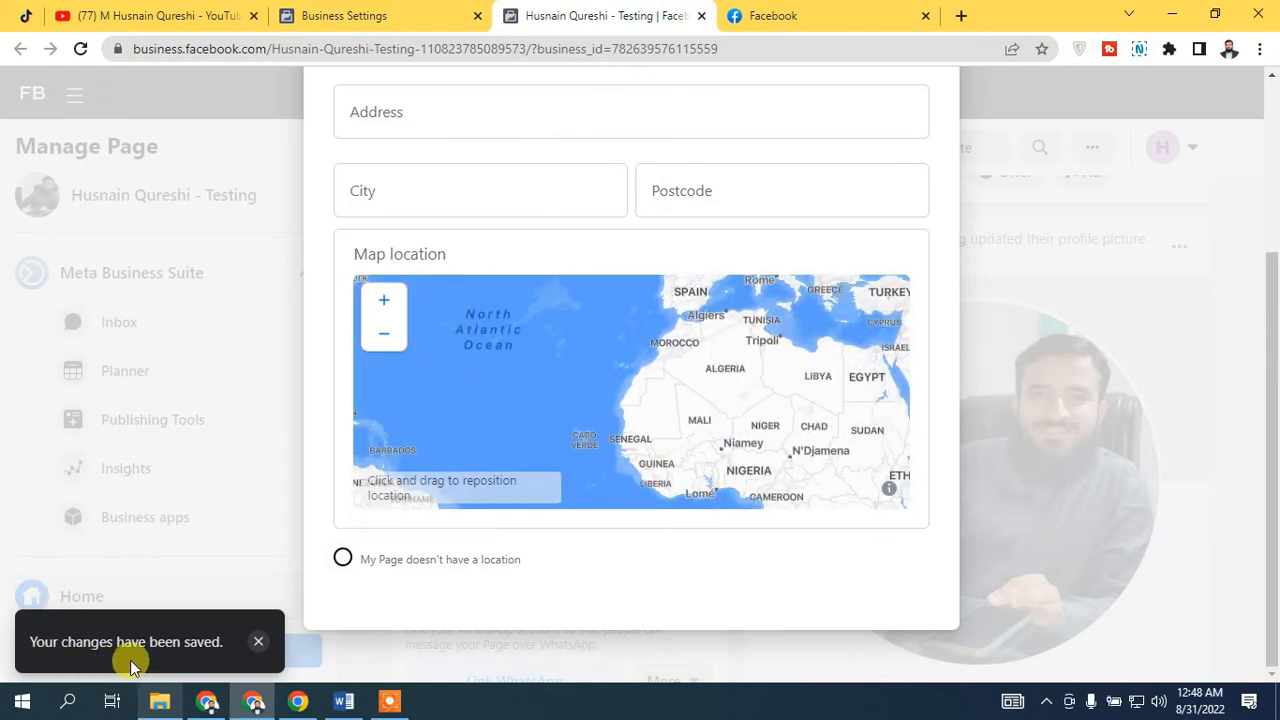
click(515, 560)
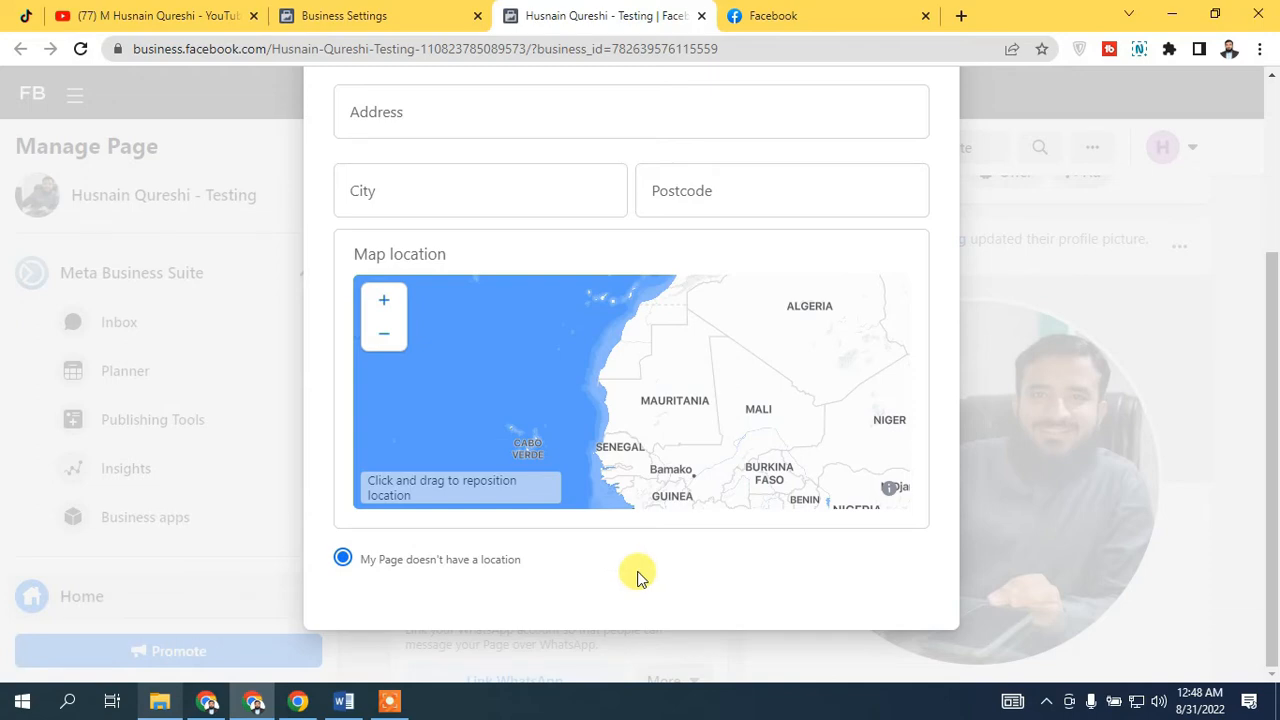
scroll(712, 562, up, 3)
click(922, 149)
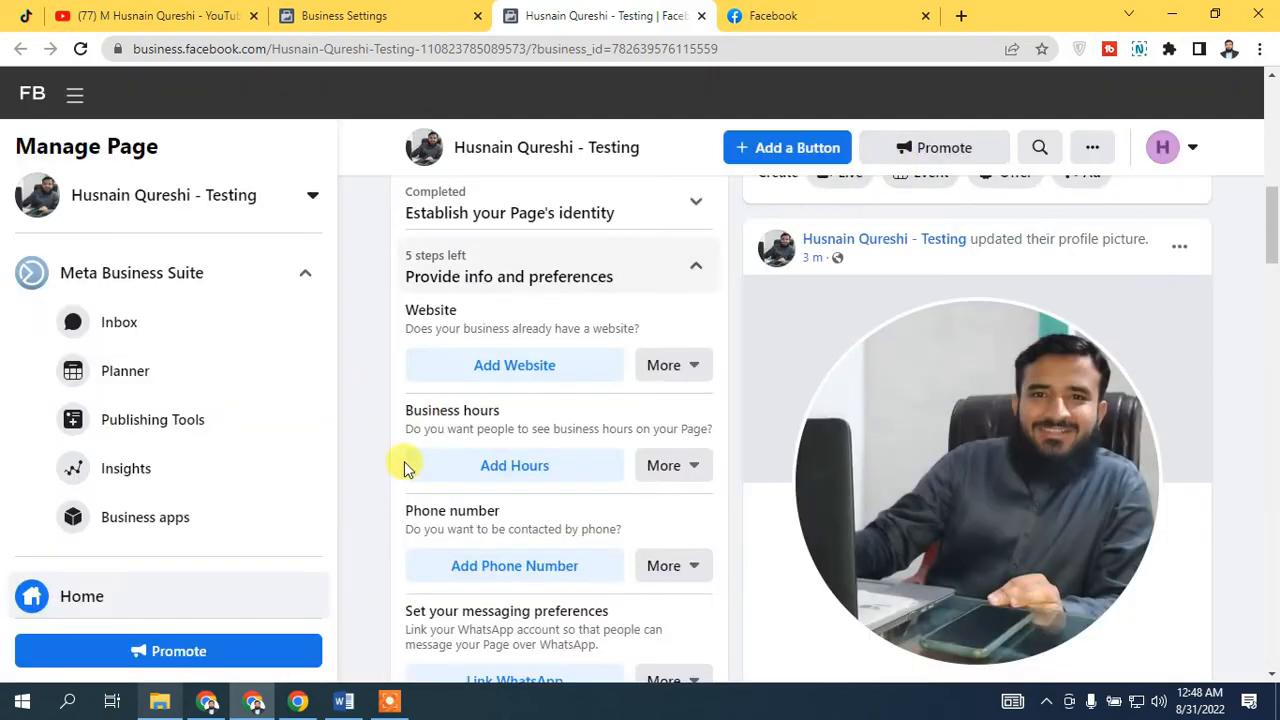
Set the website info to "My Page doesn't have a website".
click(500, 369)
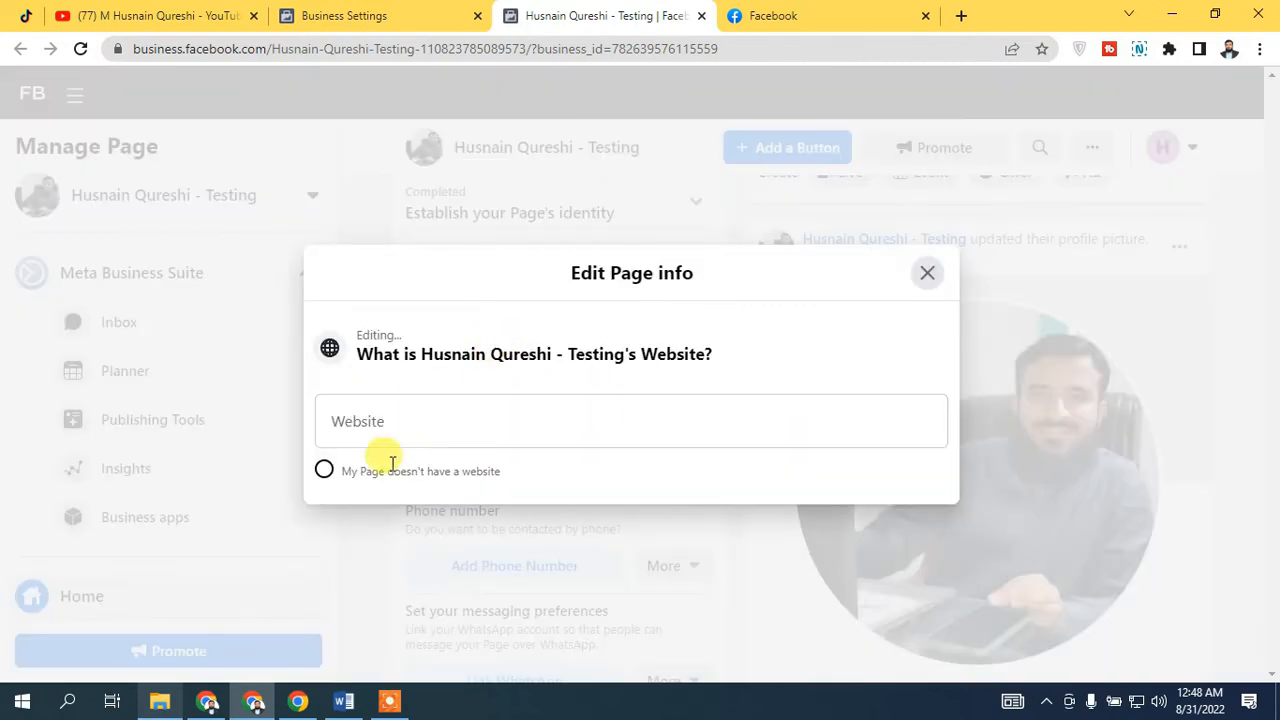
click(324, 471)
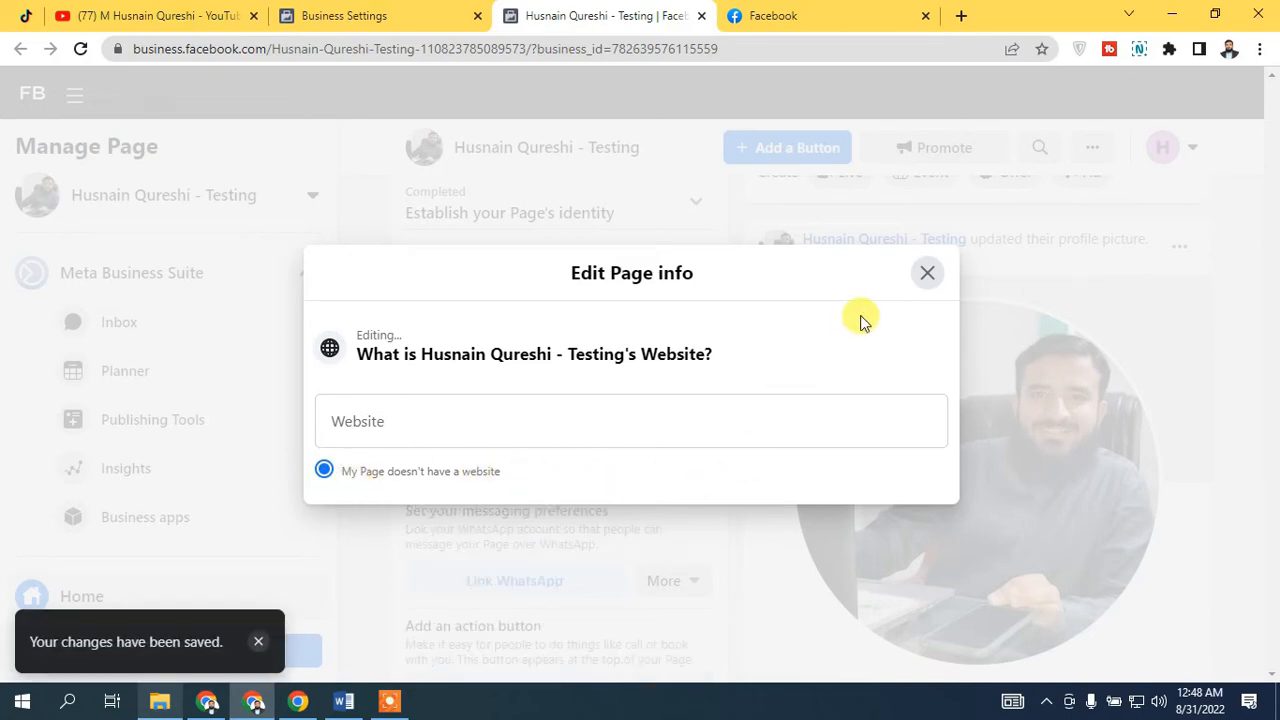
Close the website editor and open the business hours info for editing.
click(928, 275)
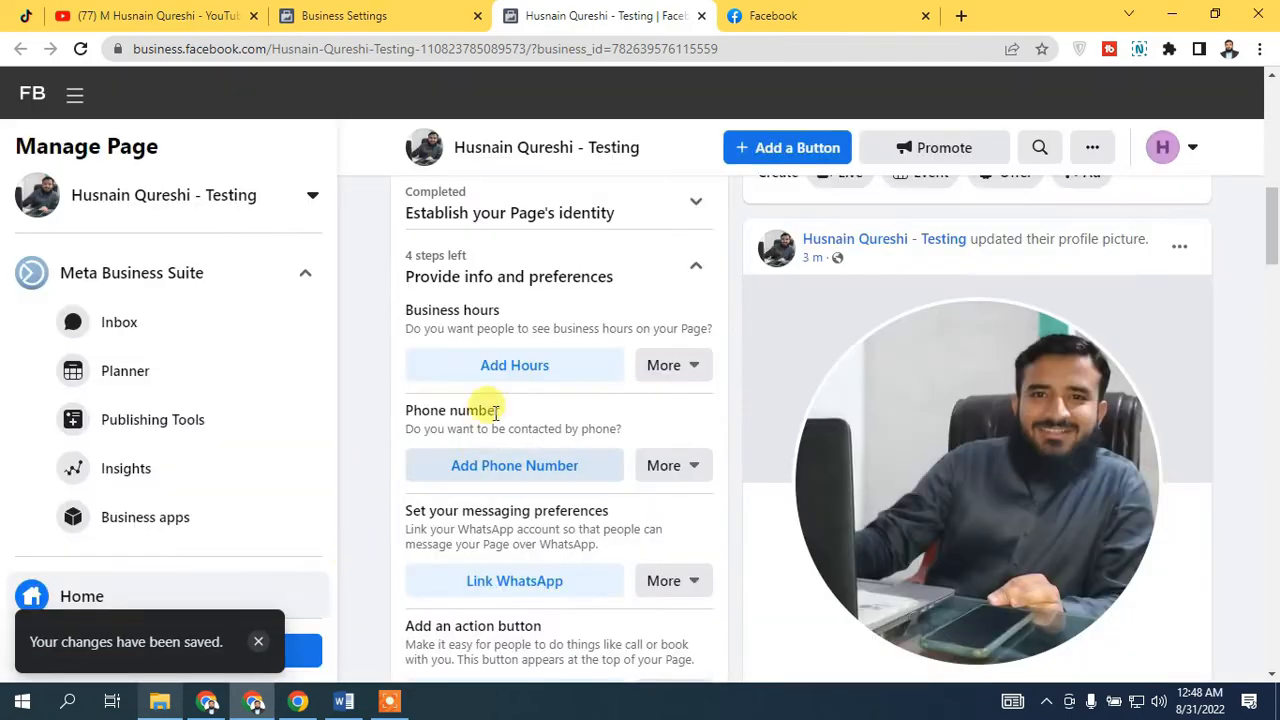
click(524, 368)
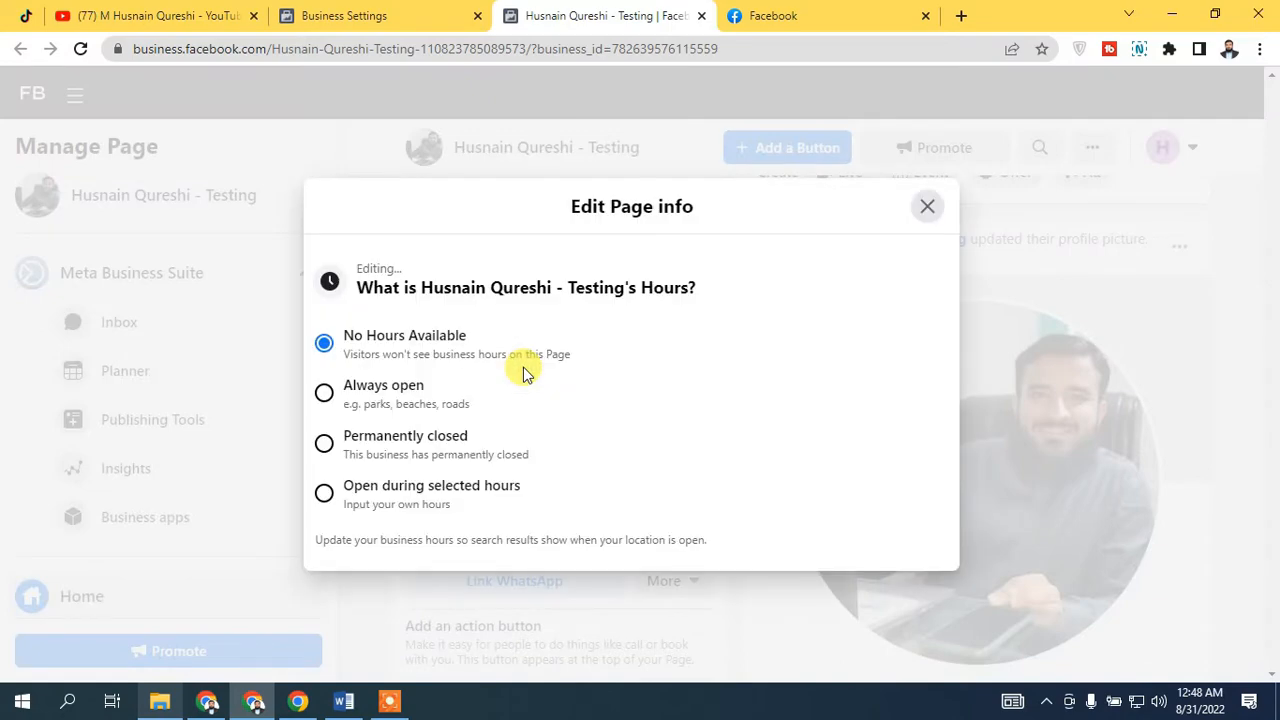
Try the "Open during selected hours" option with a Friday opening time of 00:00.
click(396, 500)
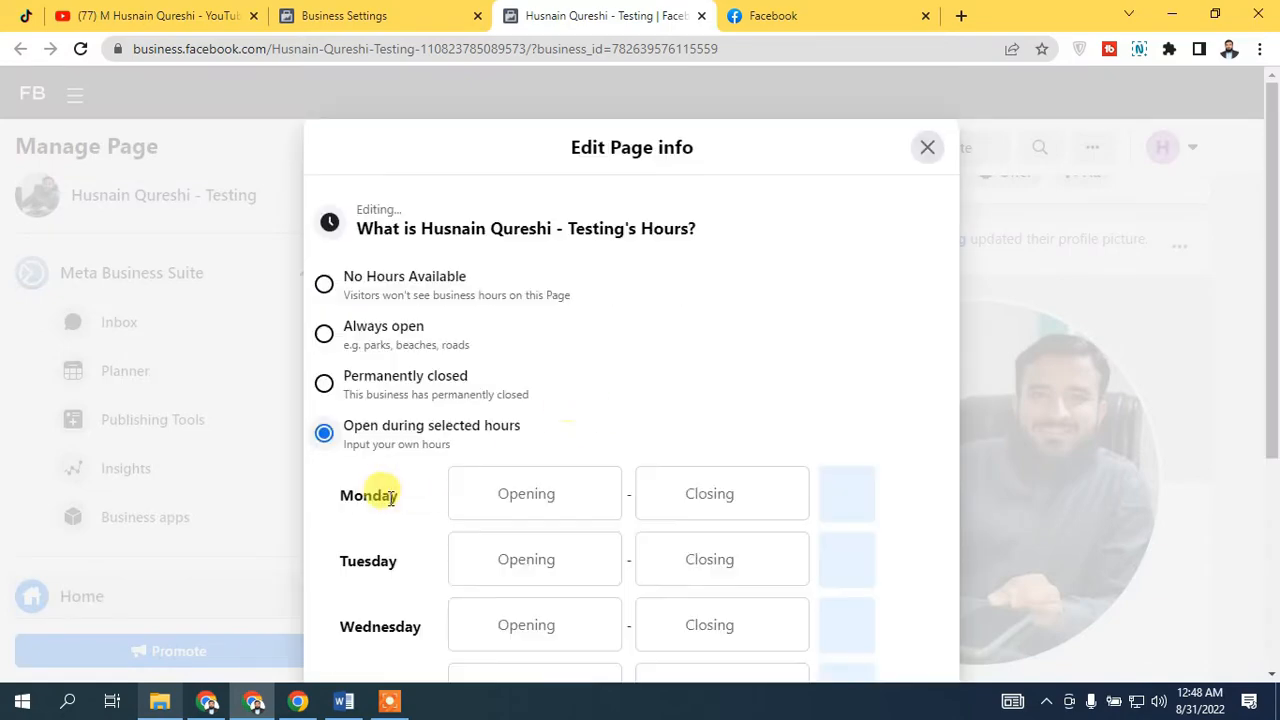
scroll(560, 420, down, 3)
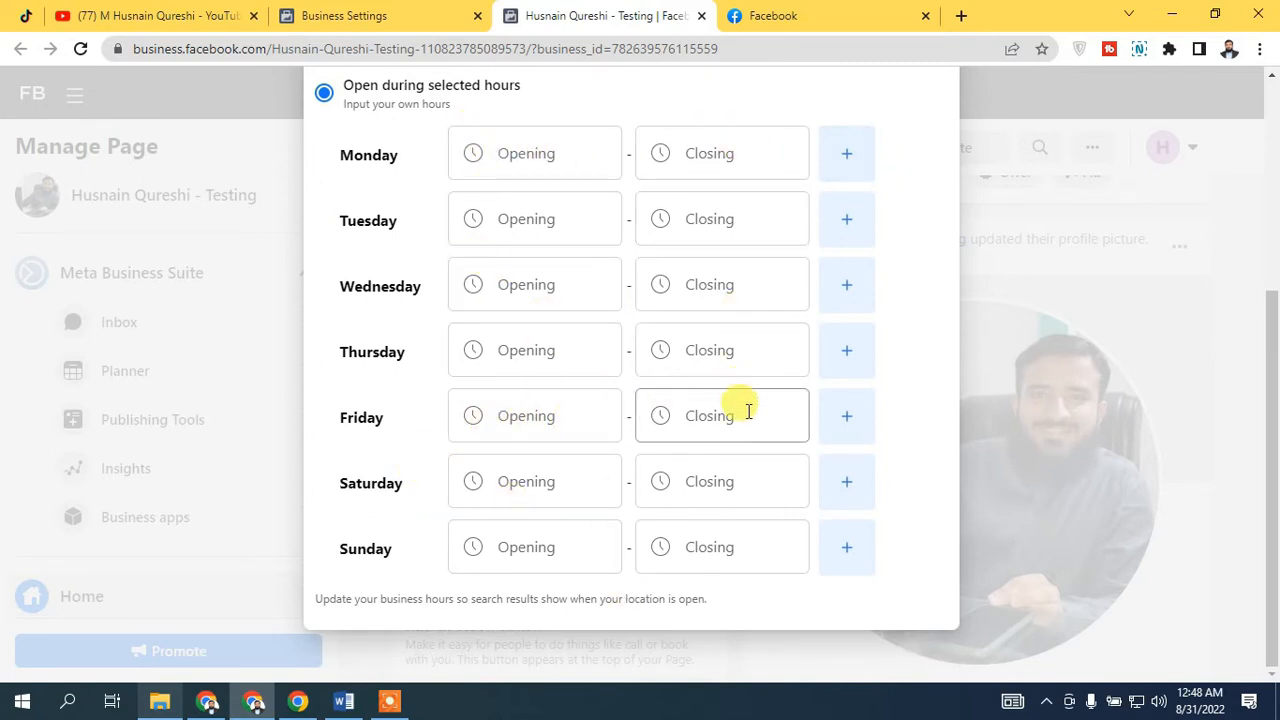
click(589, 423)
click(497, 462)
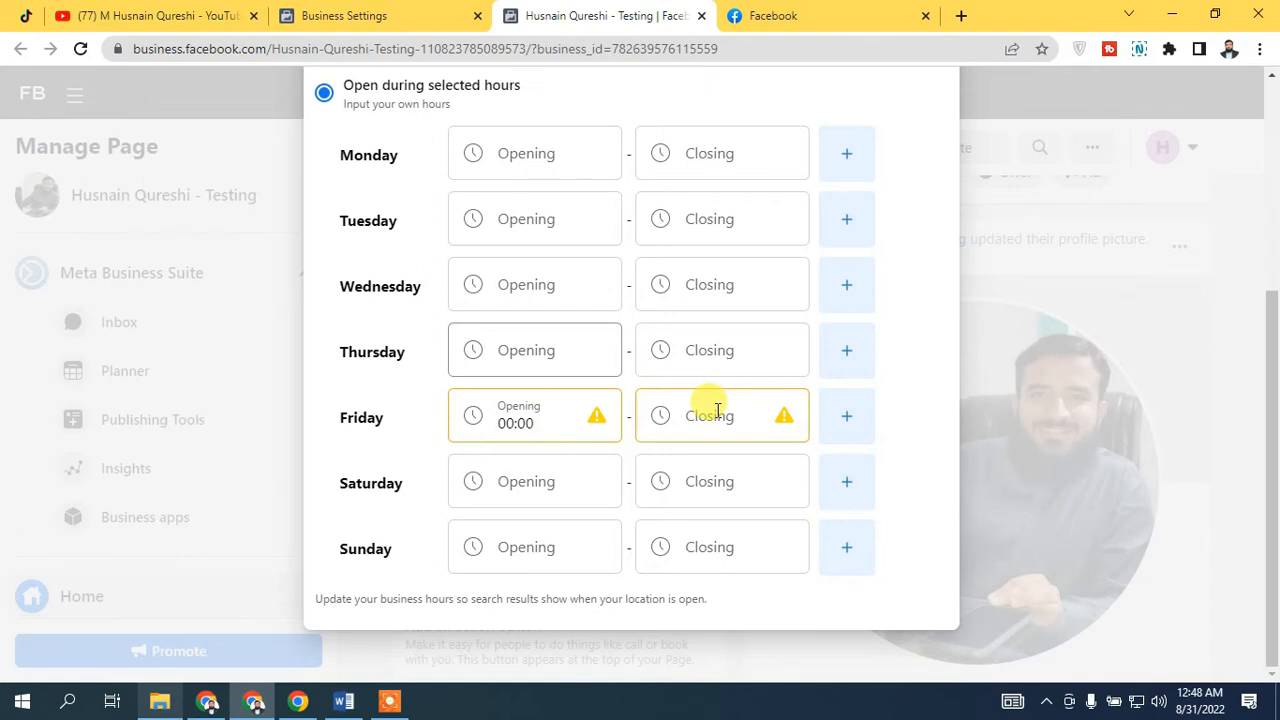
scroll(716, 424, up, 3)
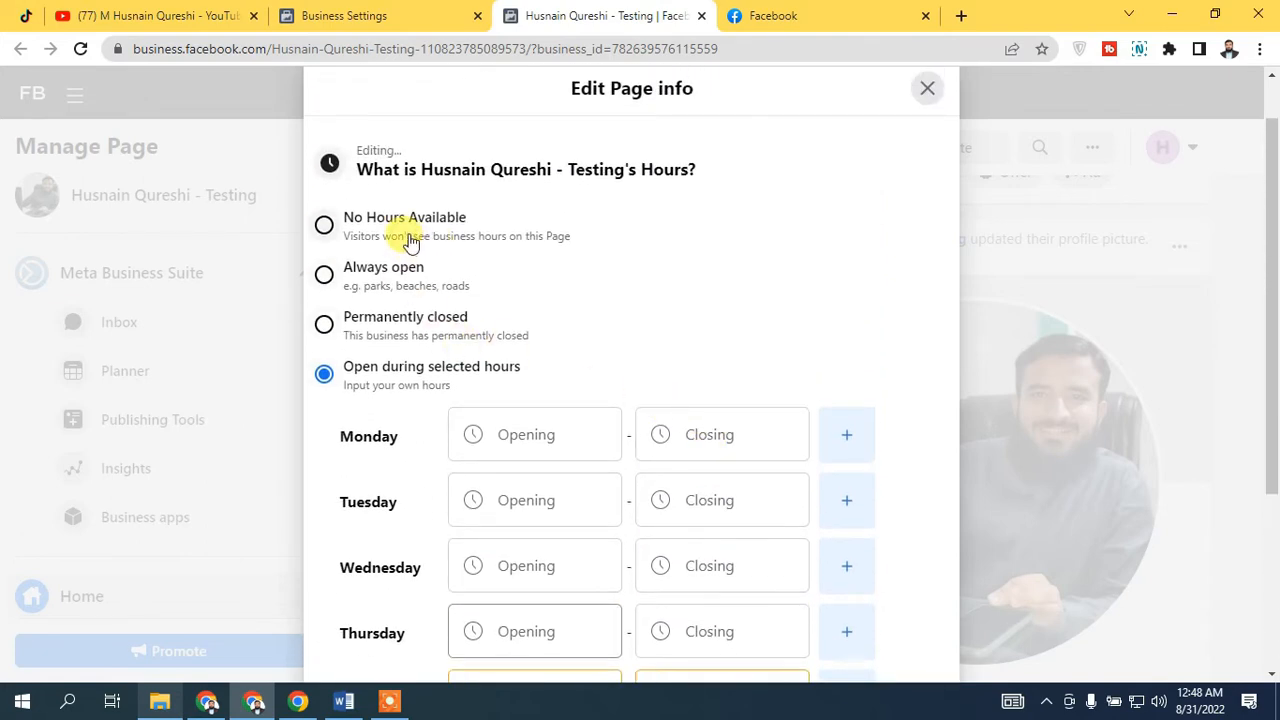
Set the business hours to "Always open" and close the Page info editor.
click(324, 275)
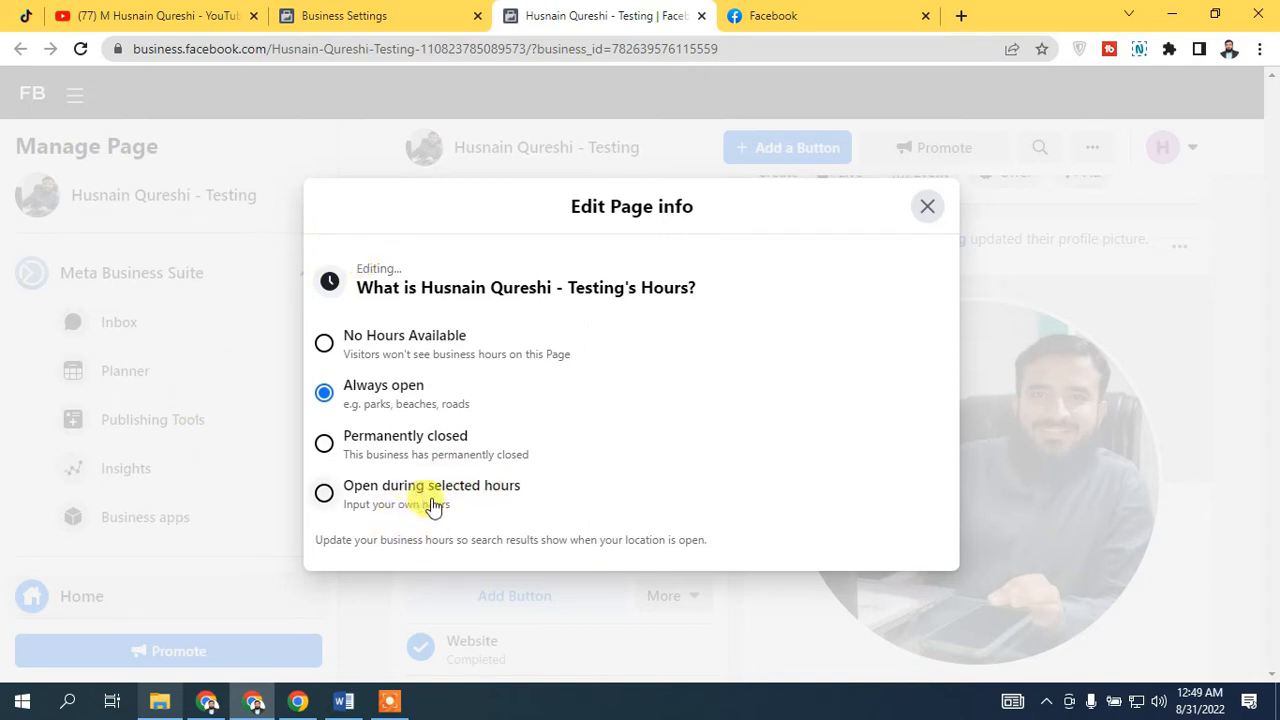
click(385, 342)
click(360, 388)
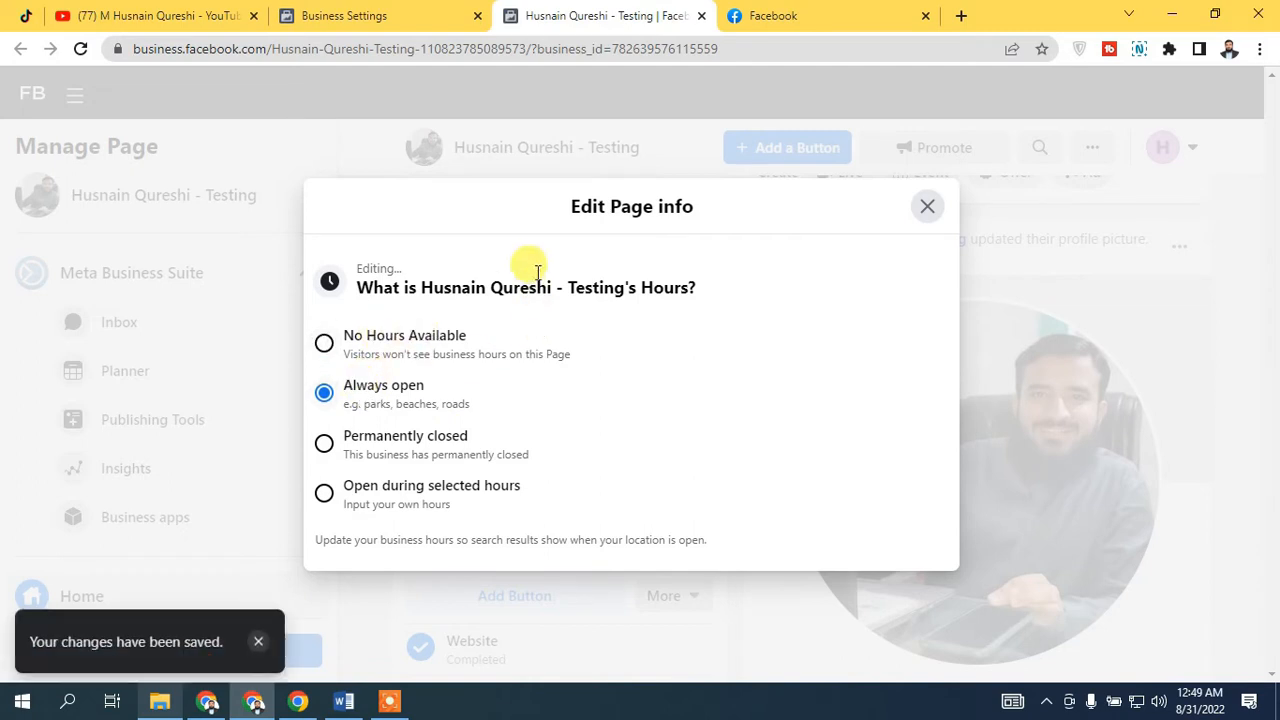
click(927, 208)
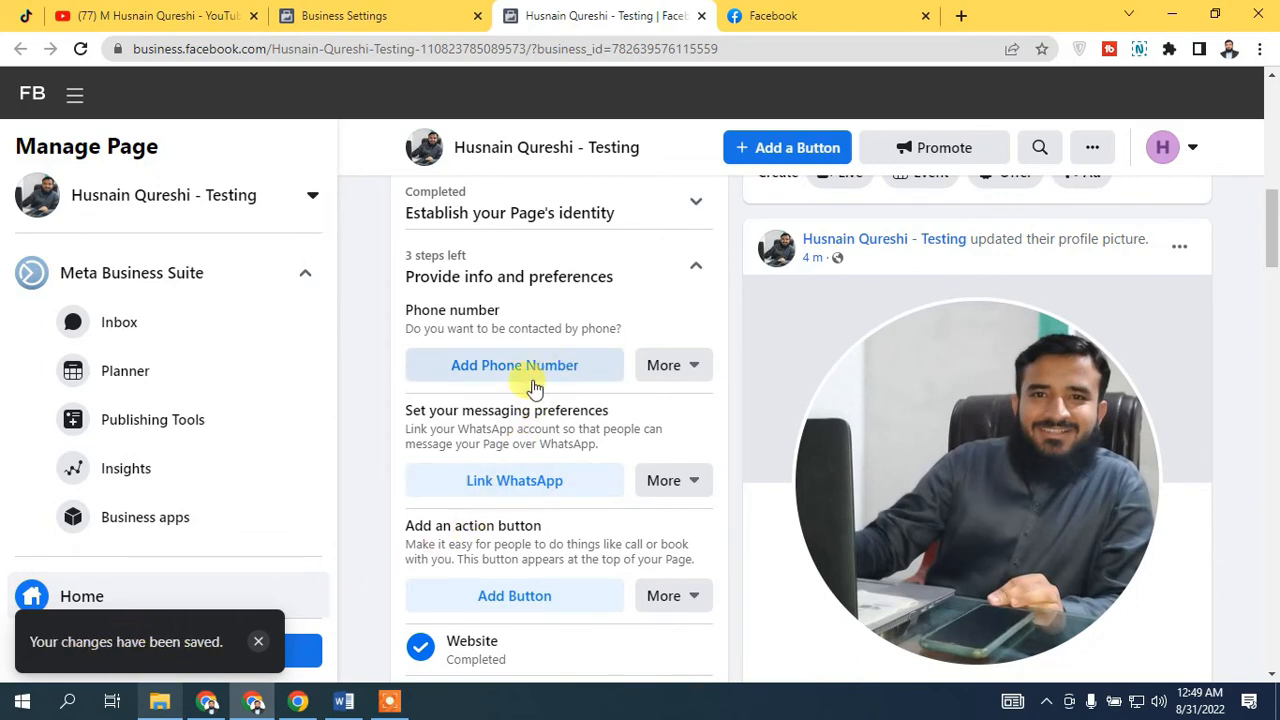
Set the phone number info to "My Page doesn't have a phone number" and close the editor.
click(472, 372)
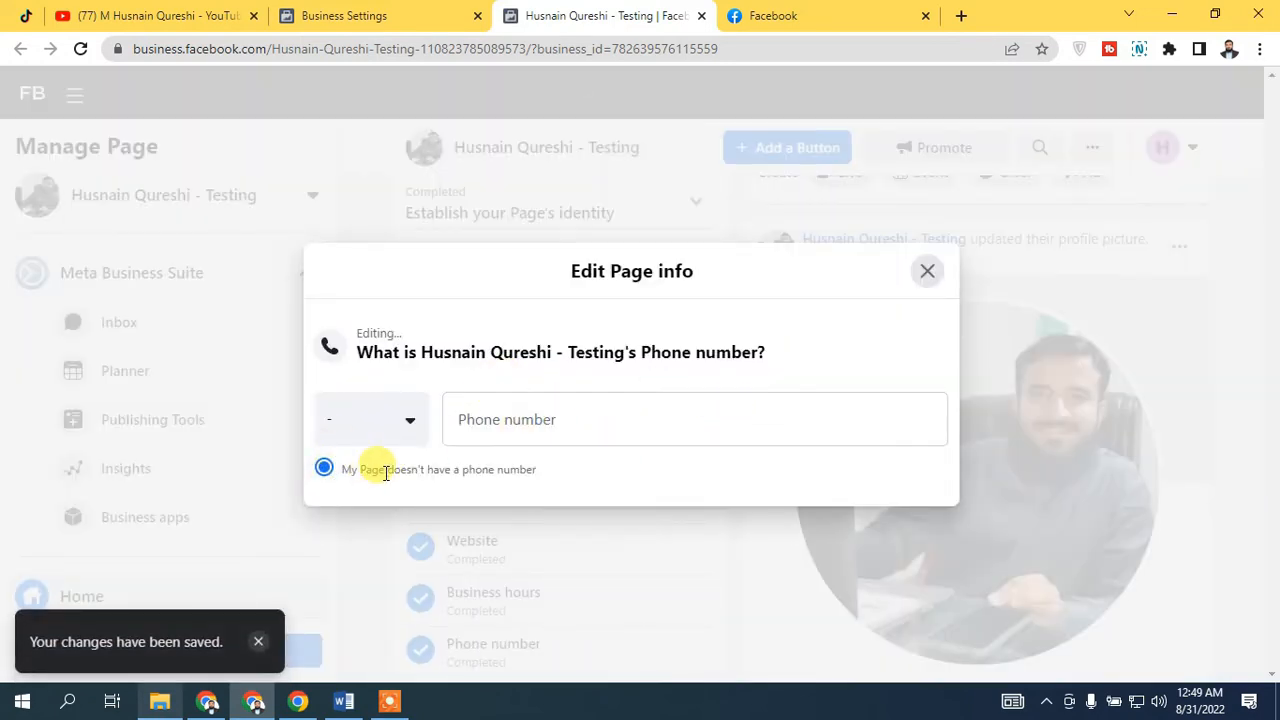
click(927, 270)
Review the form for connecting the Page to WhatsApp and close it without linking an account.
scroll(466, 486, down, 2)
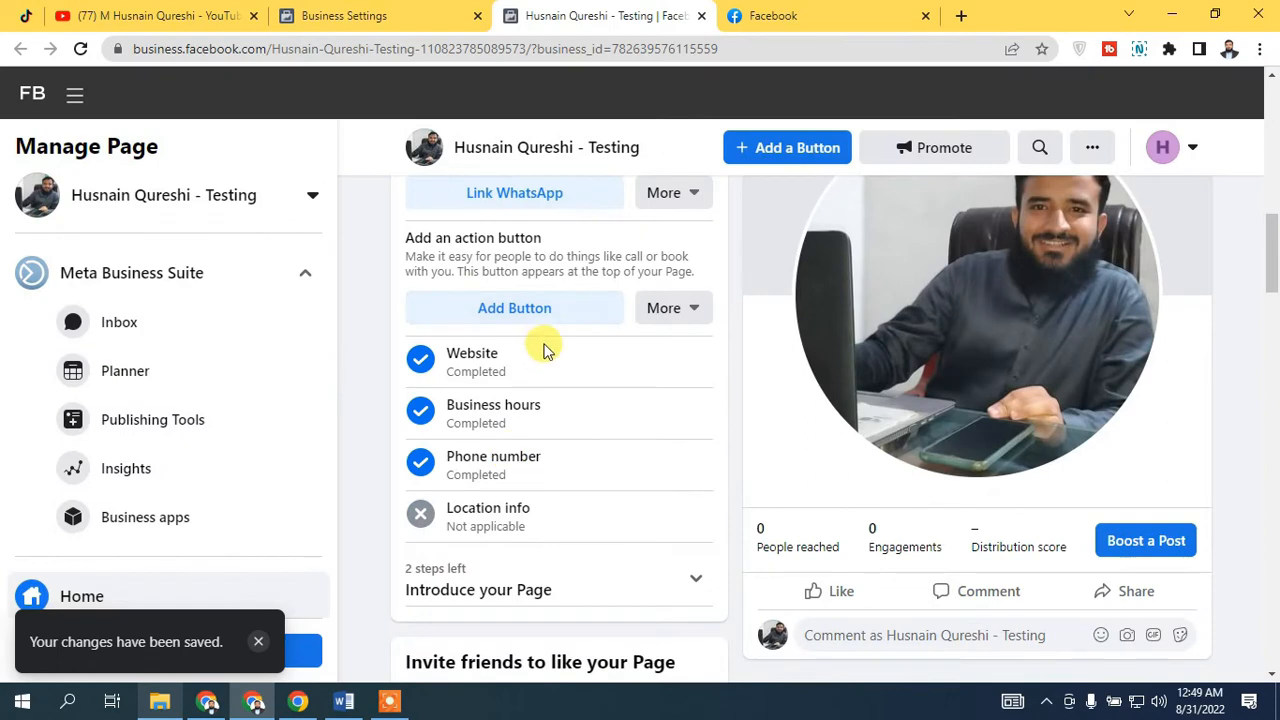
scroll(543, 343, up, 1)
click(497, 289)
scroll(629, 457, down, 1)
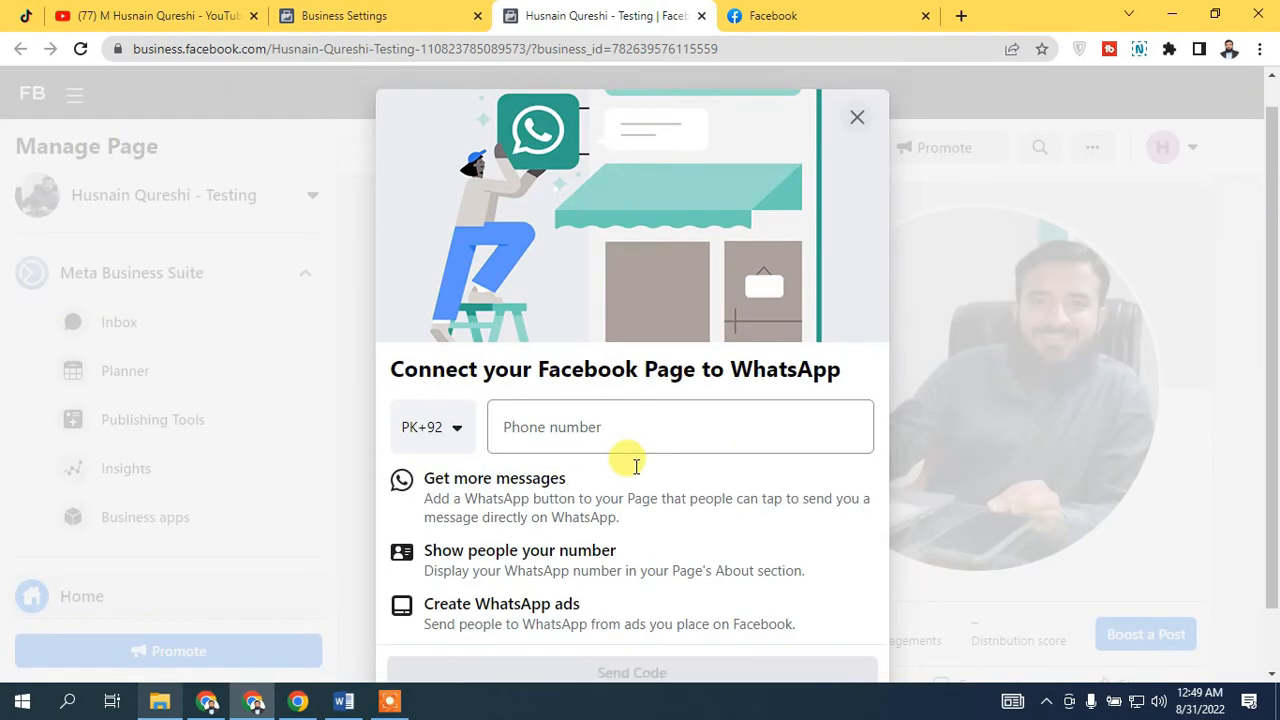
scroll(678, 457, up, 1)
click(857, 140)
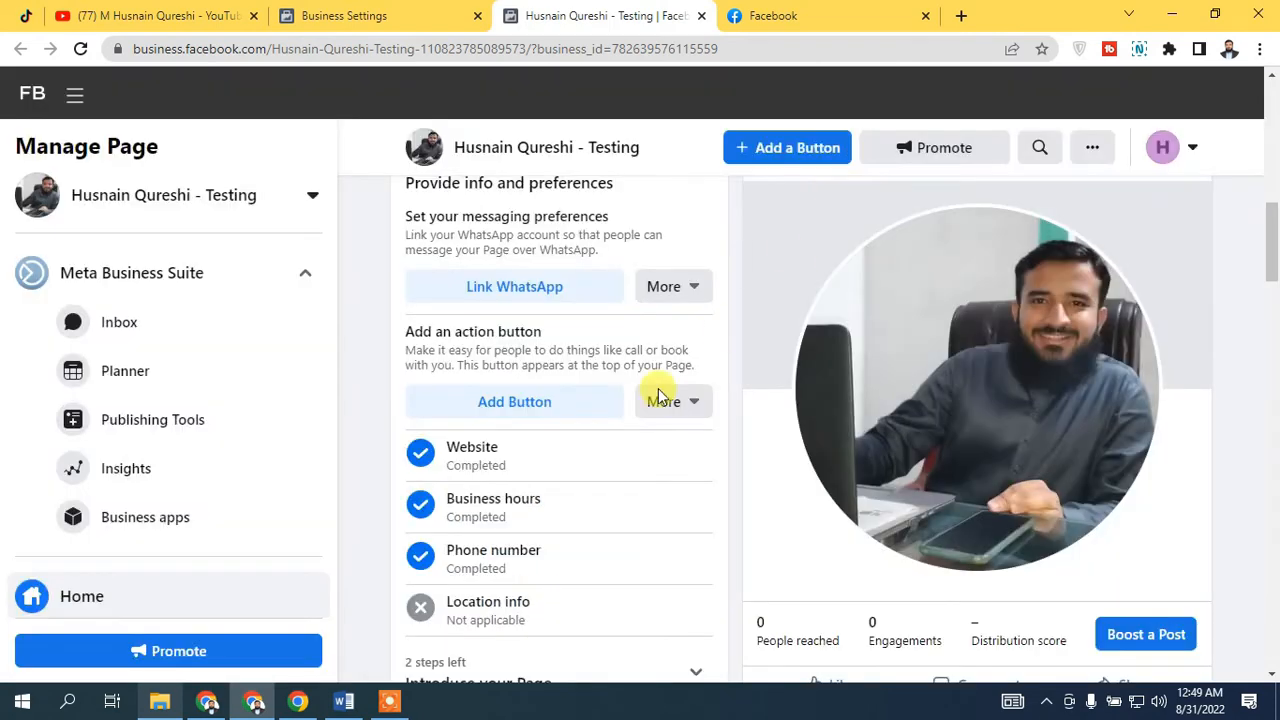
Mark the messaging preferences item as "This doesn't apply to my Page".
click(688, 292)
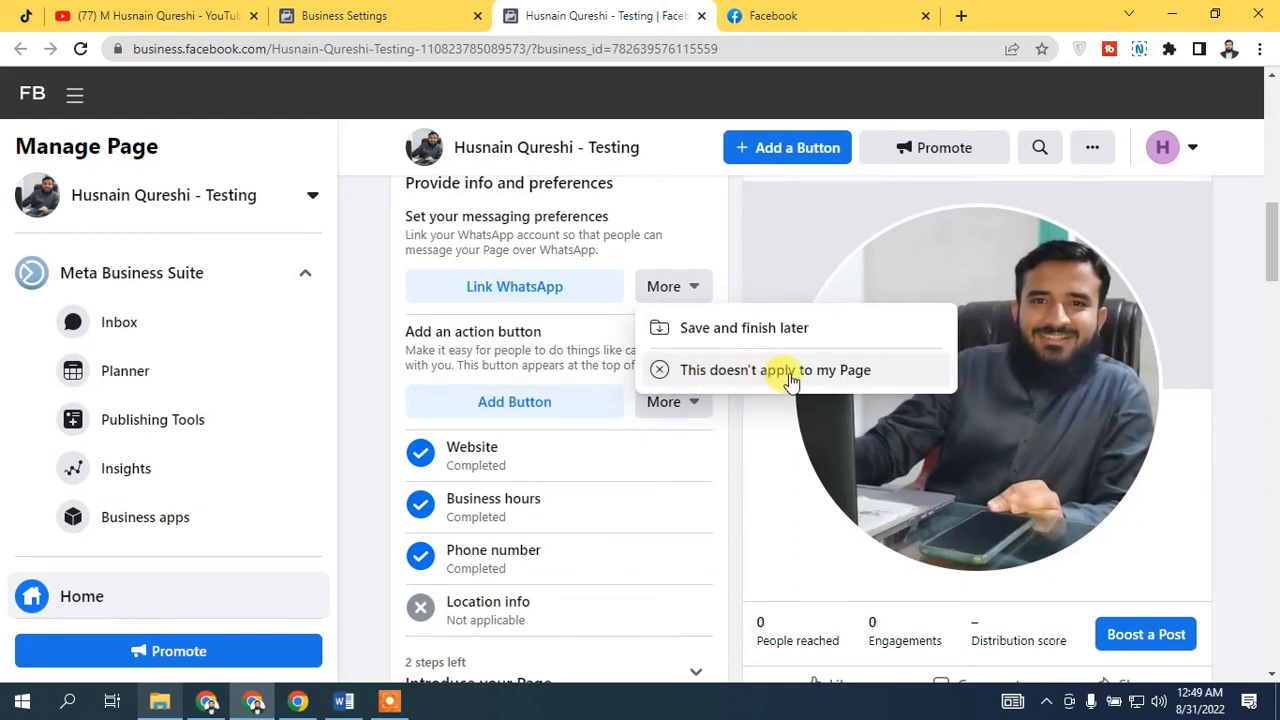
click(833, 378)
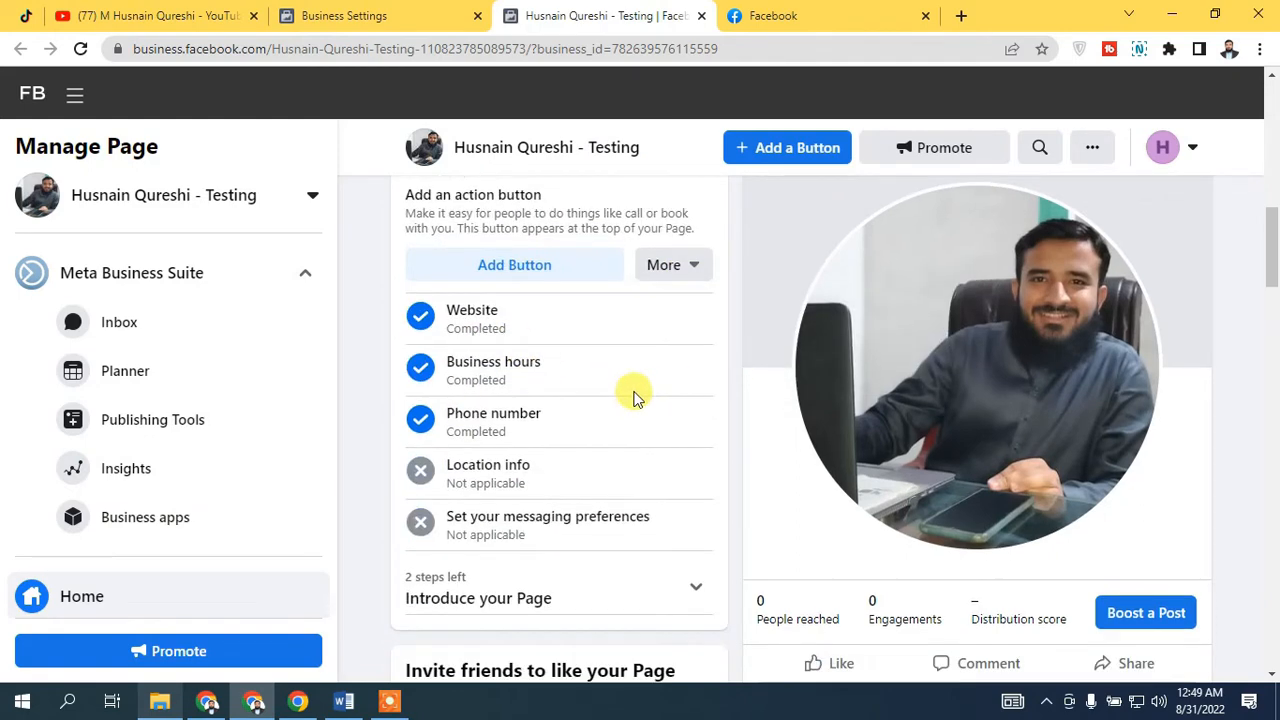
Open the action button editor for the Page.
scroll(634, 394, up, 2)
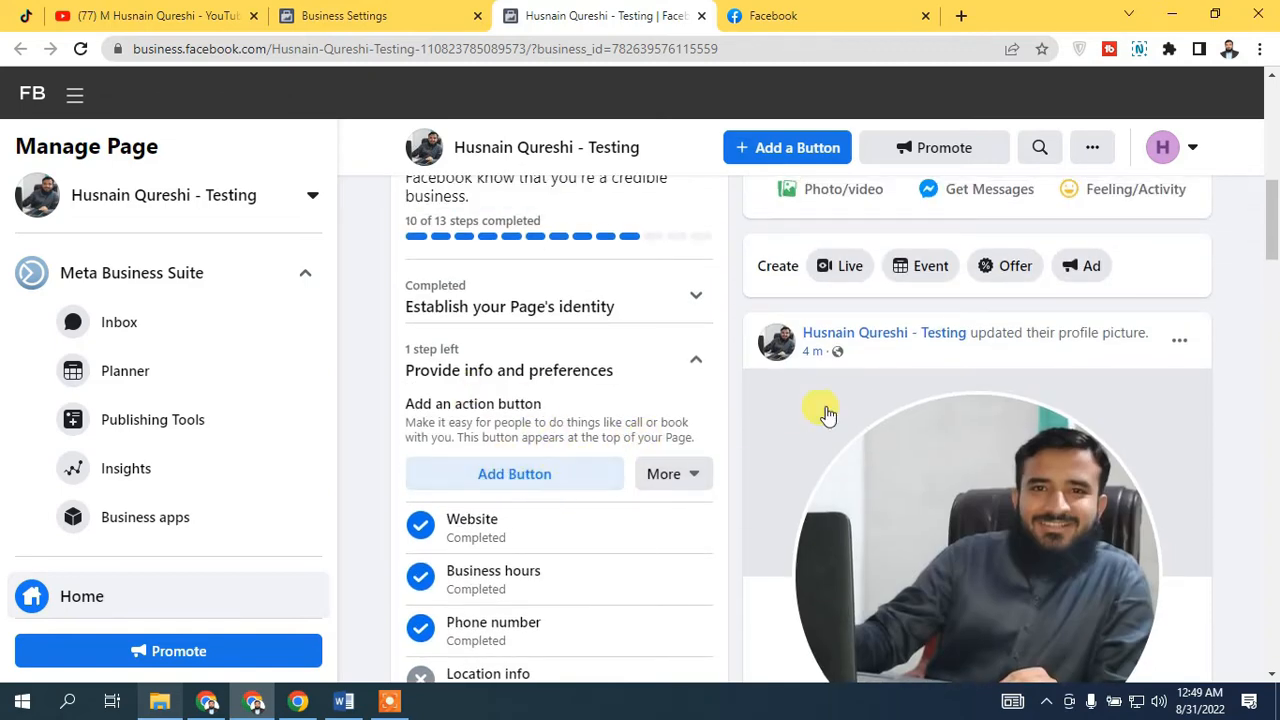
scroll(797, 420, up, 5)
click(1055, 445)
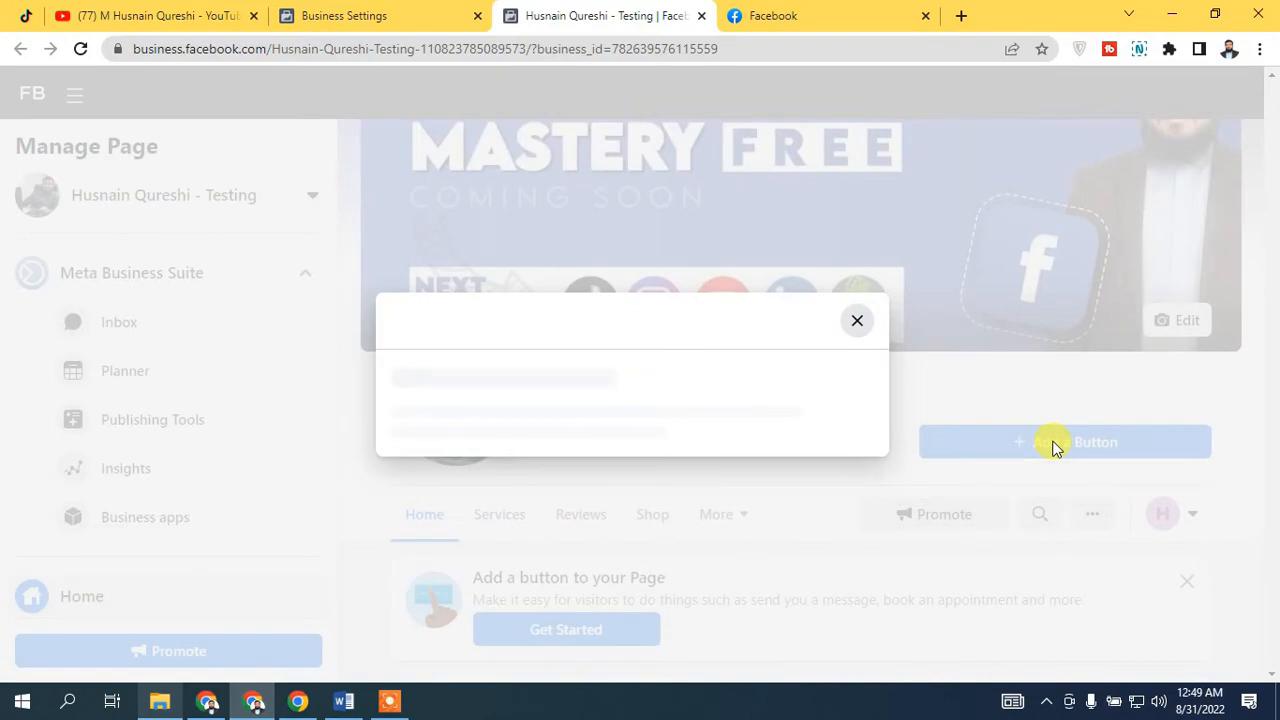
Look through the available button actions and check the website setup for "Shop on Website".
scroll(680, 320, down, 5)
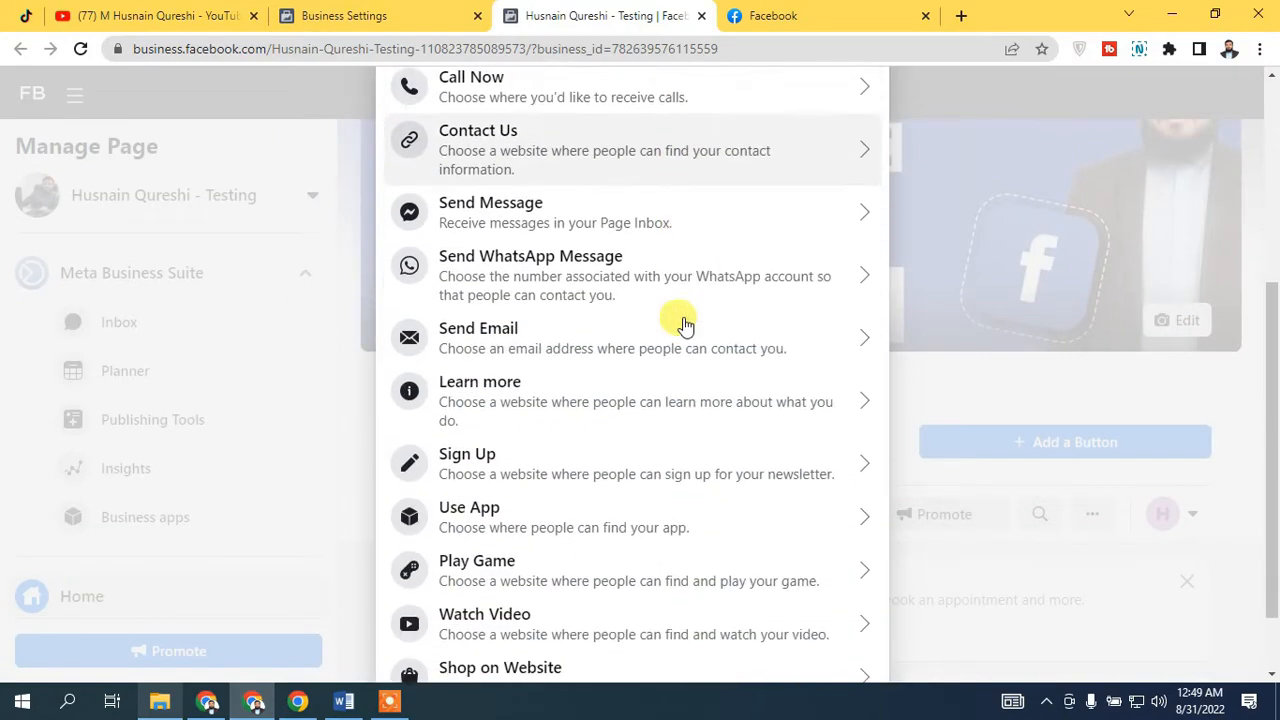
scroll(684, 325, up, 5)
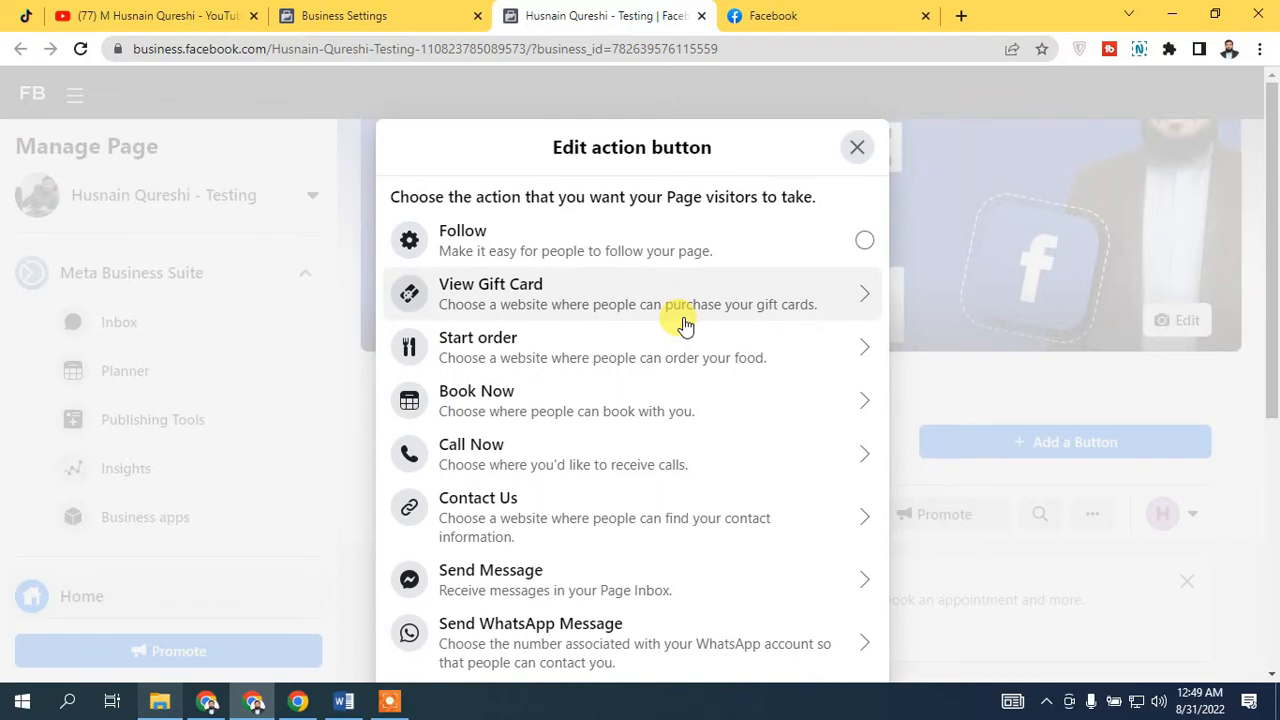
scroll(566, 417, down, 5)
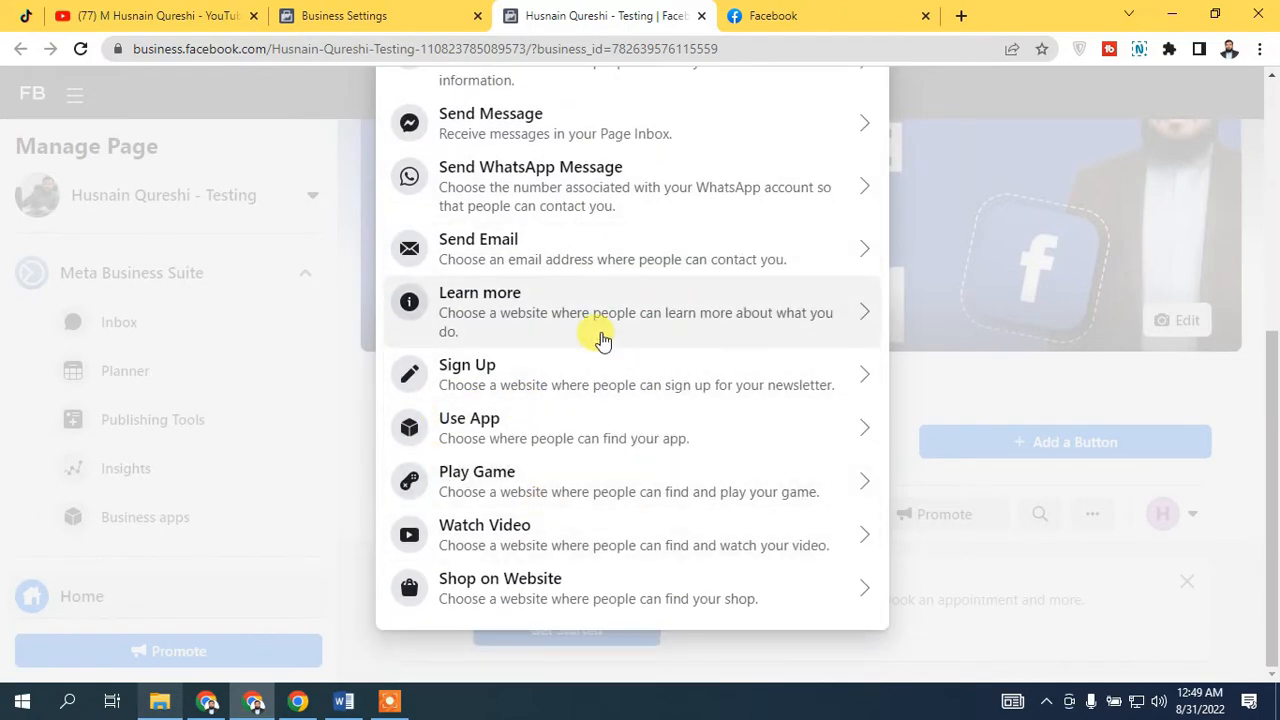
click(640, 598)
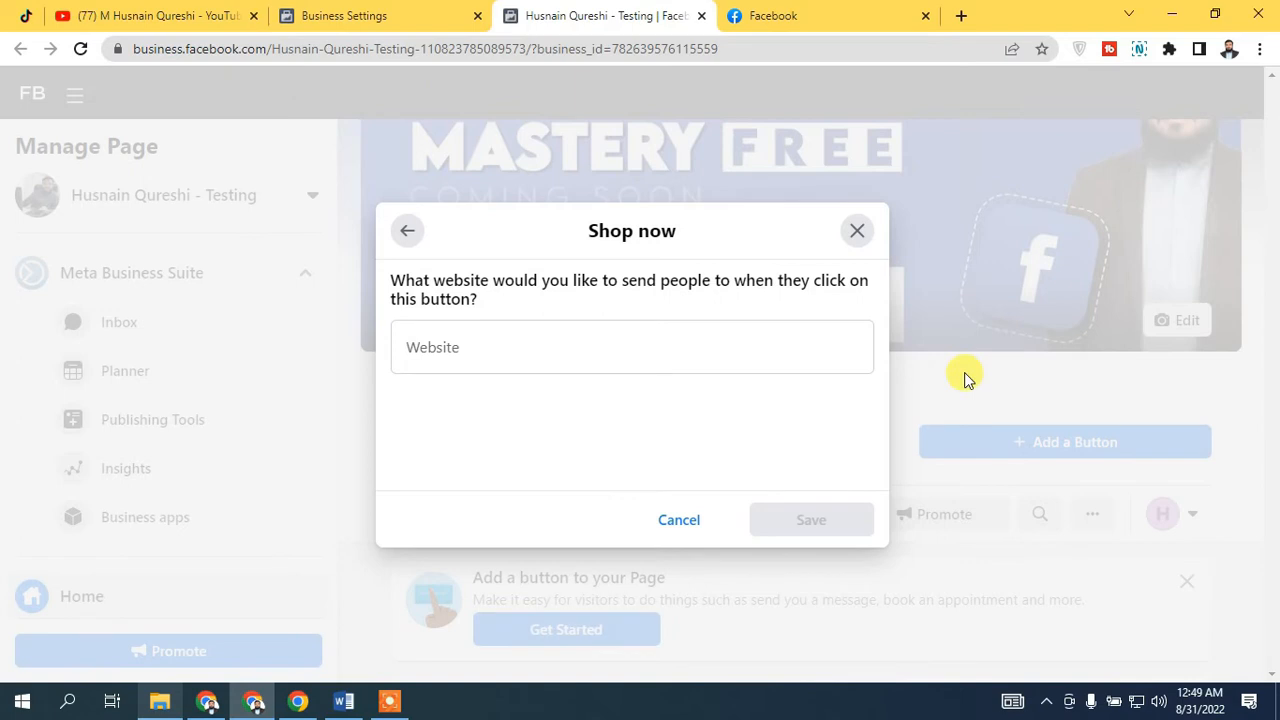
click(407, 230)
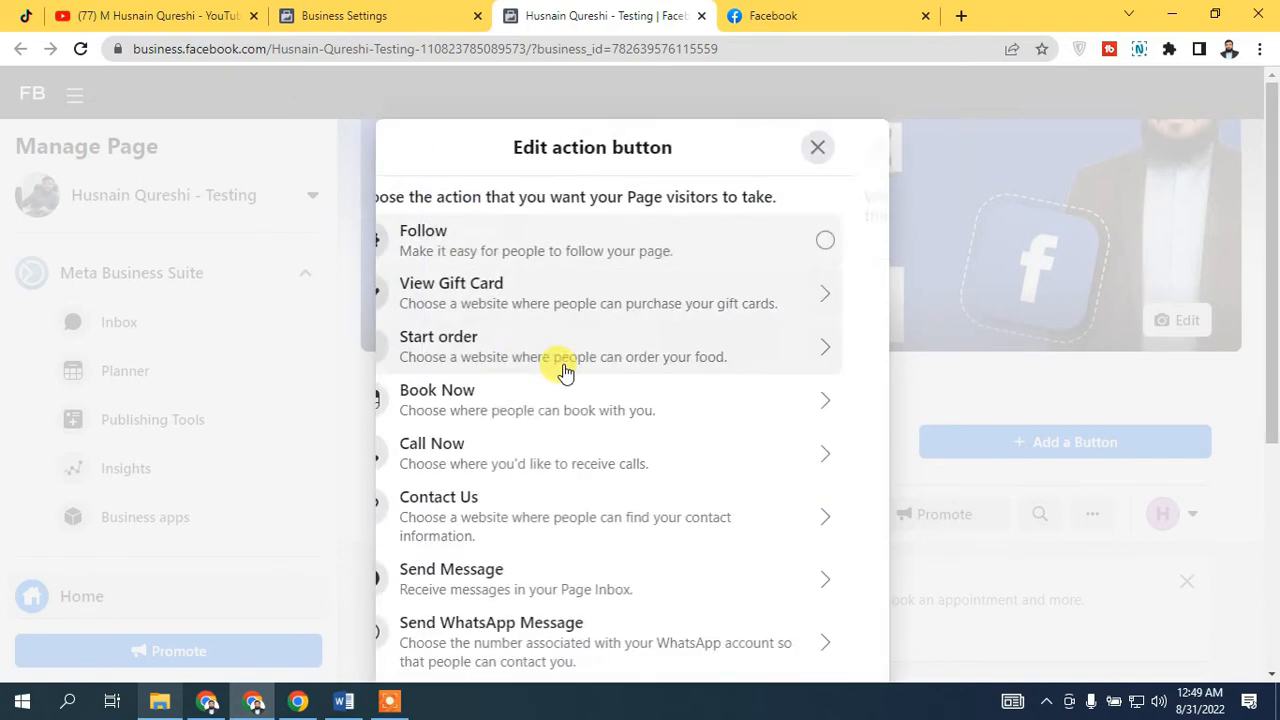
Set the Page's action button to Follow.
scroll(680, 411, down, 2)
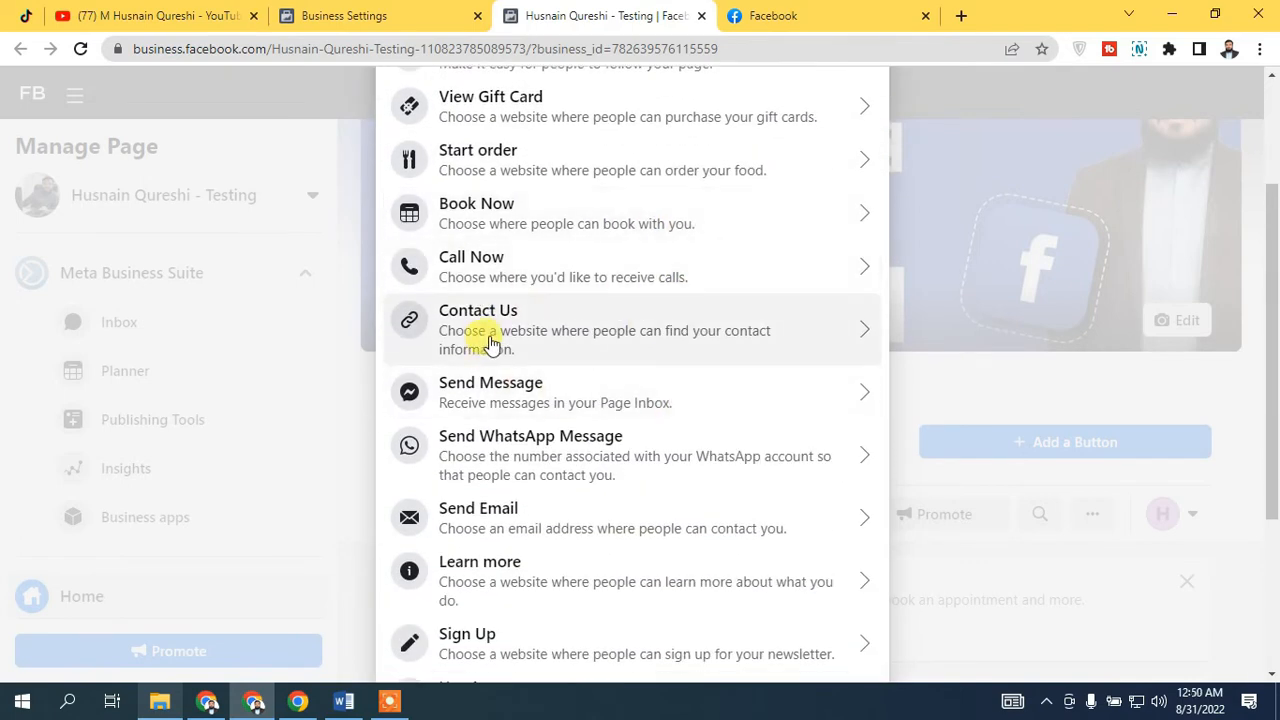
scroll(606, 560, down, 3)
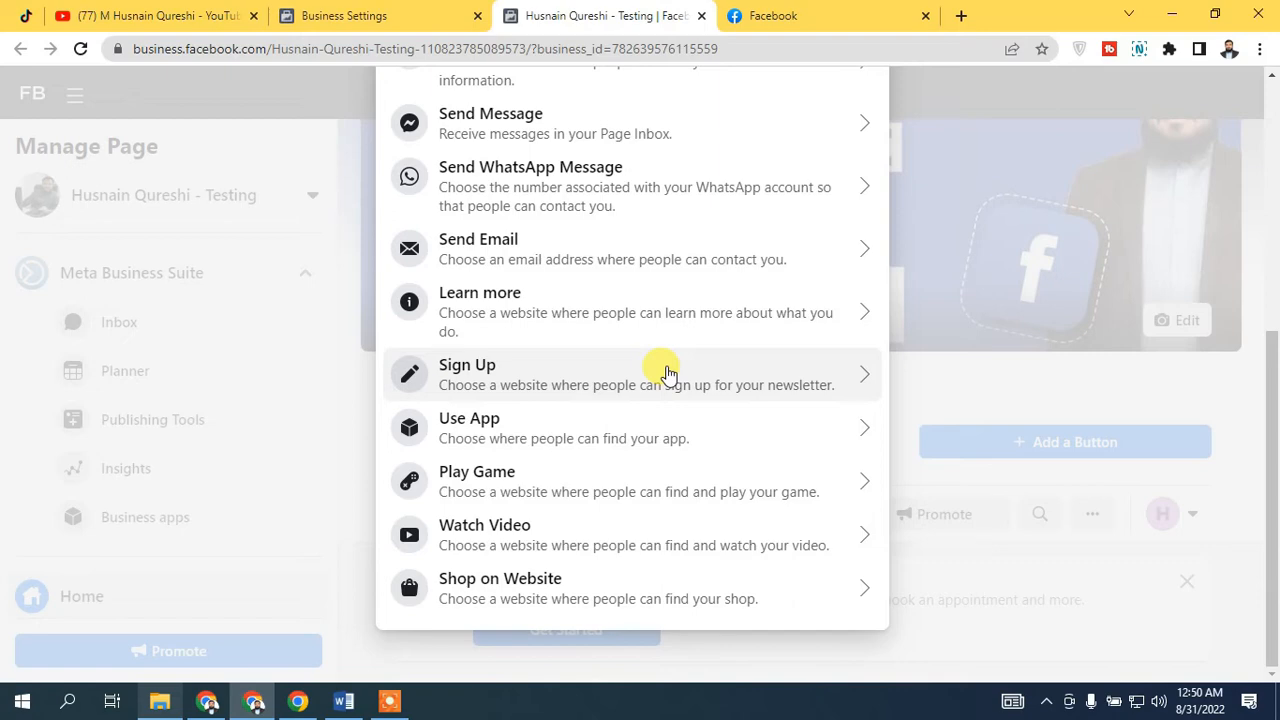
scroll(666, 372, up, 5)
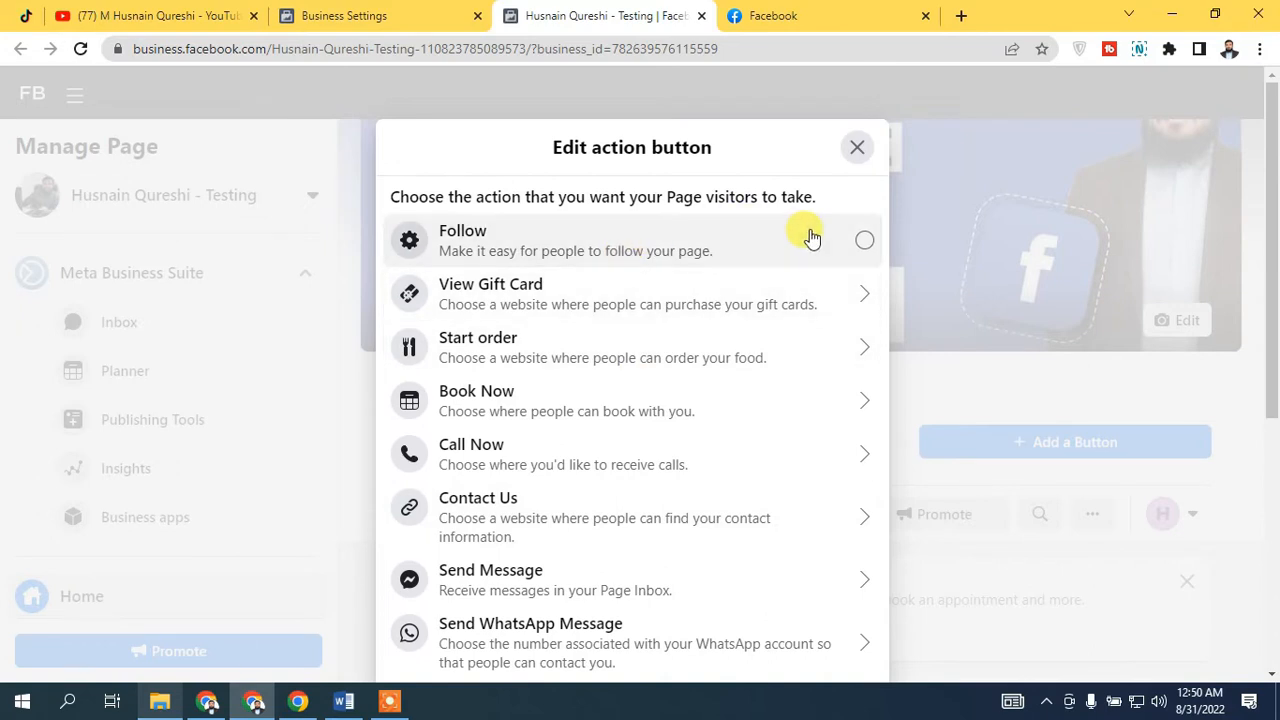
click(811, 237)
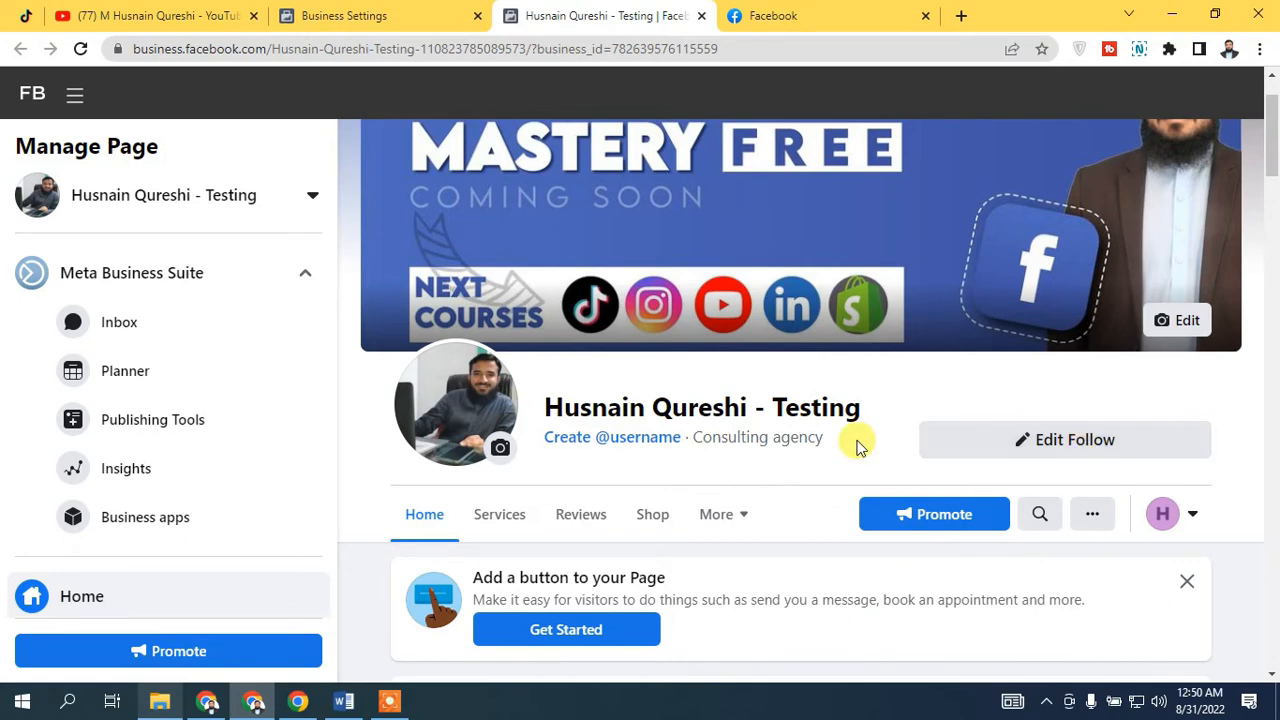
Collapse the "Provide info and preferences" section and expand "Introduce your Page".
scroll(857, 447, down, 8)
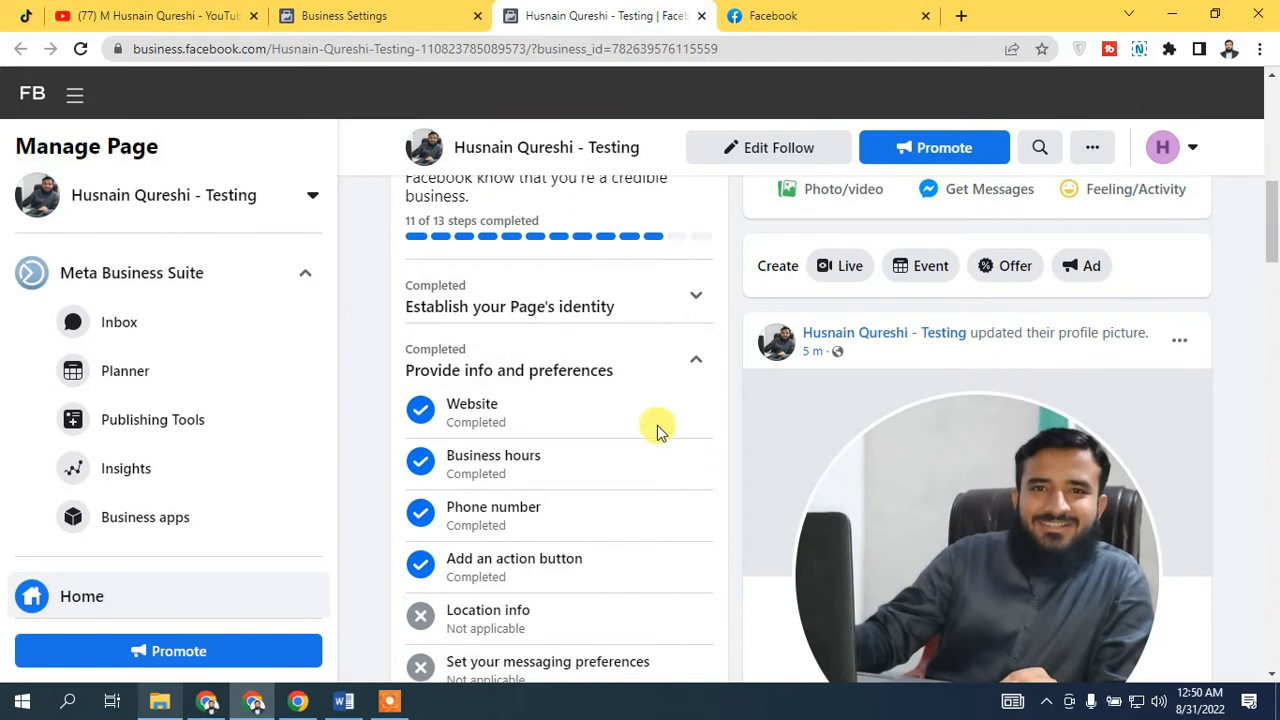
scroll(660, 415, down, 2)
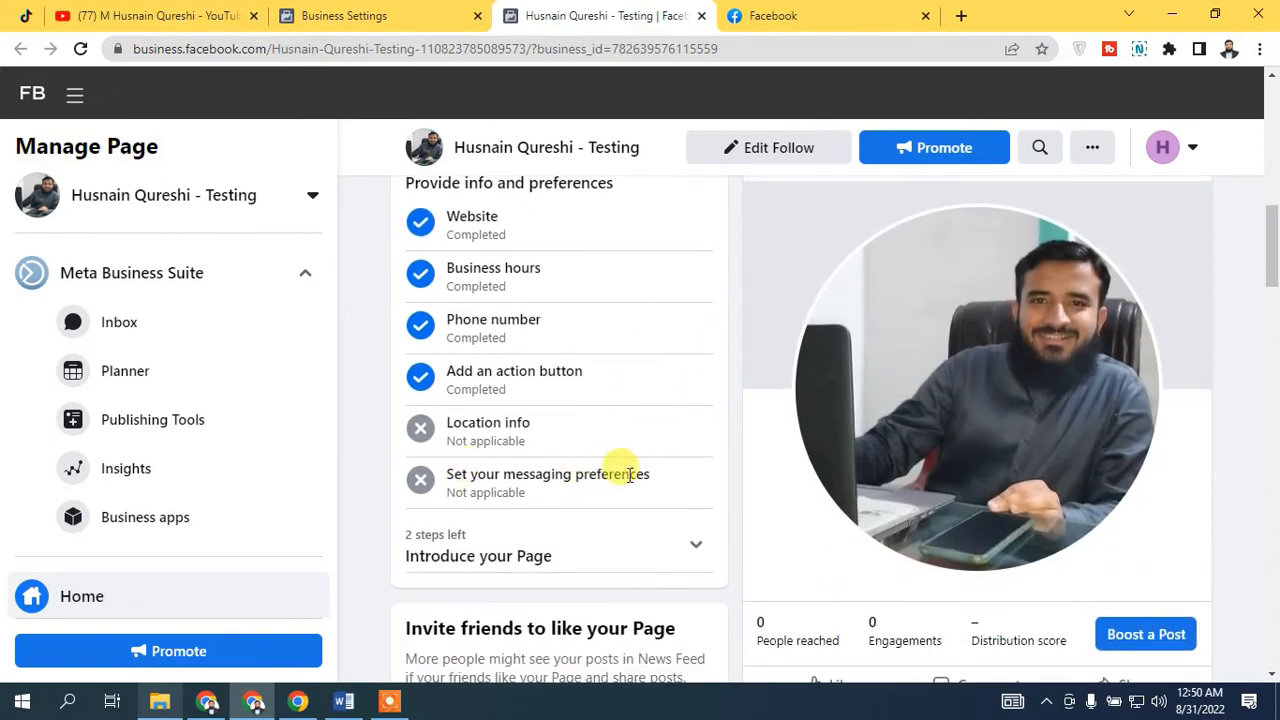
scroll(777, 477, up, 2)
click(694, 362)
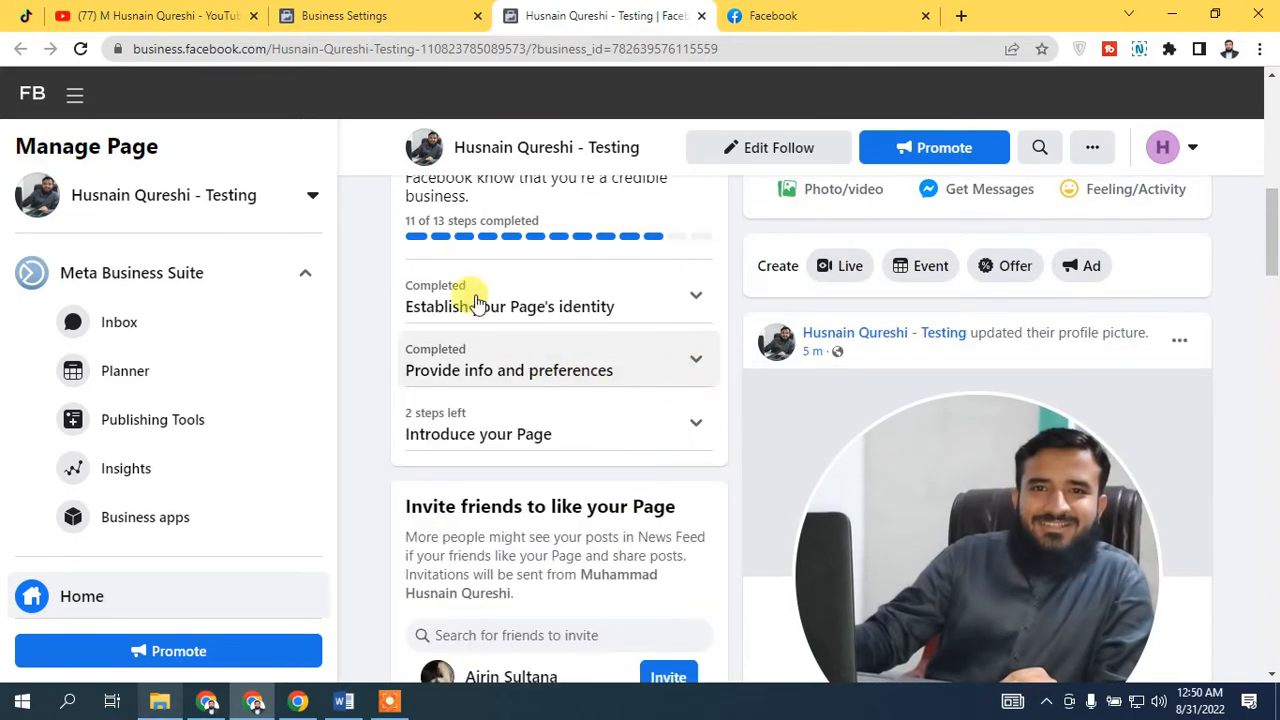
click(614, 429)
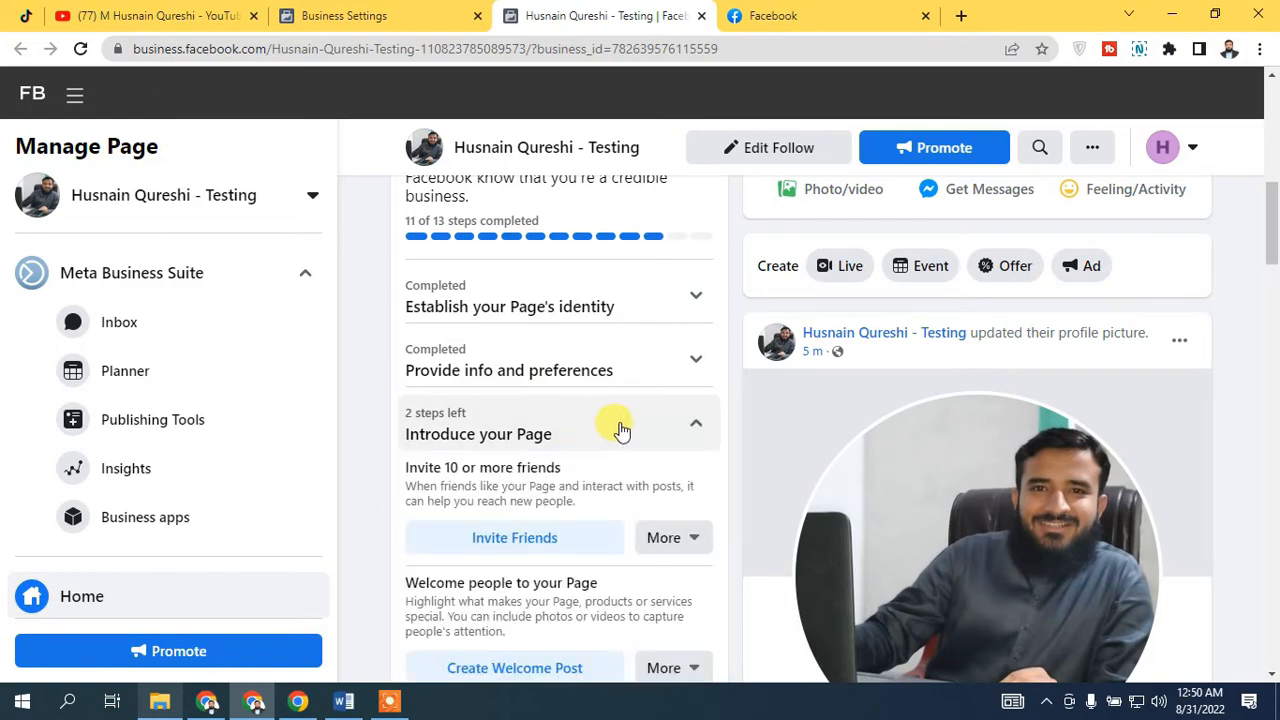
Skip and mark as complete both the friend invitation and welcome post items under "Introduce your Page".
scroll(620, 430, down, 1)
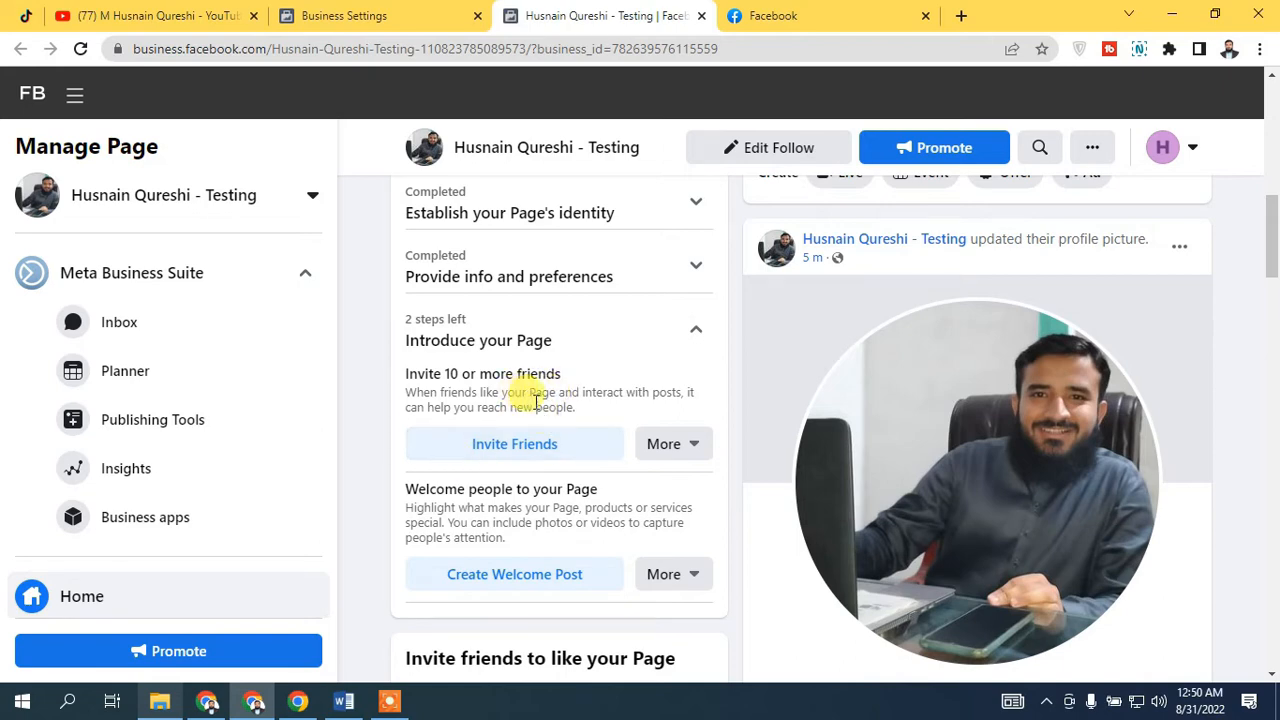
scroll(530, 395, down, 1)
click(692, 350)
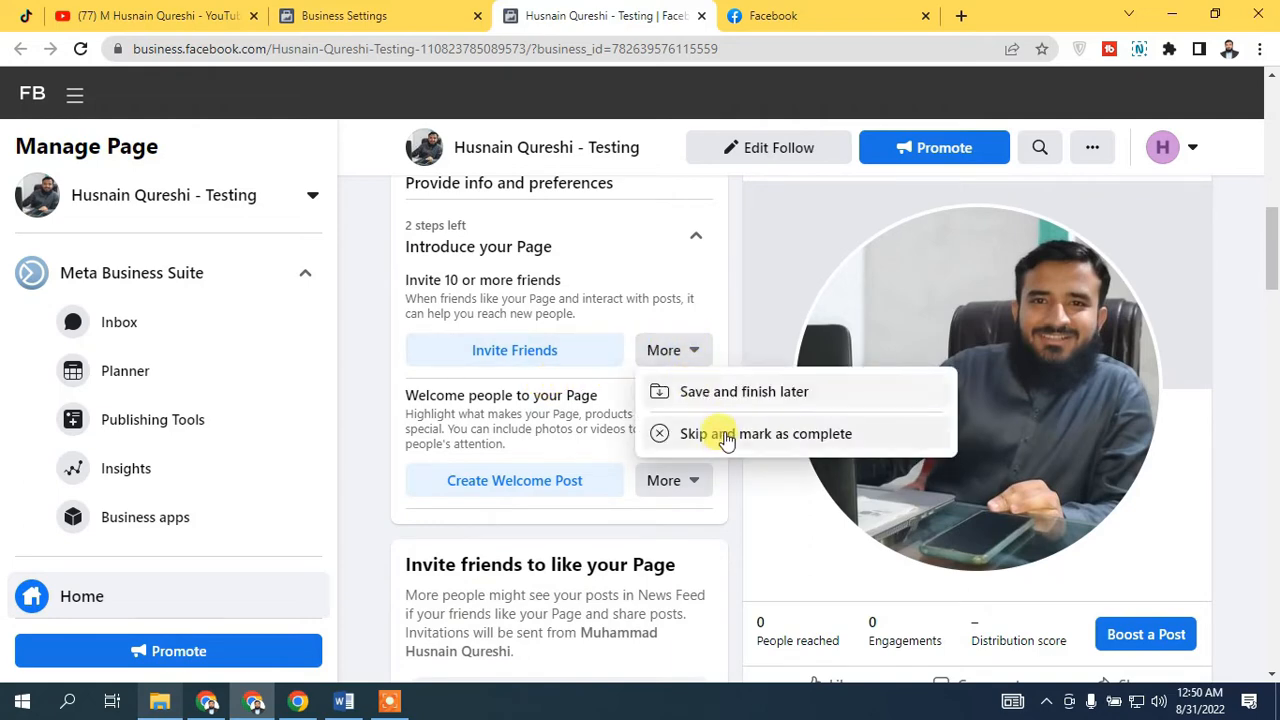
click(727, 443)
click(669, 363)
click(700, 446)
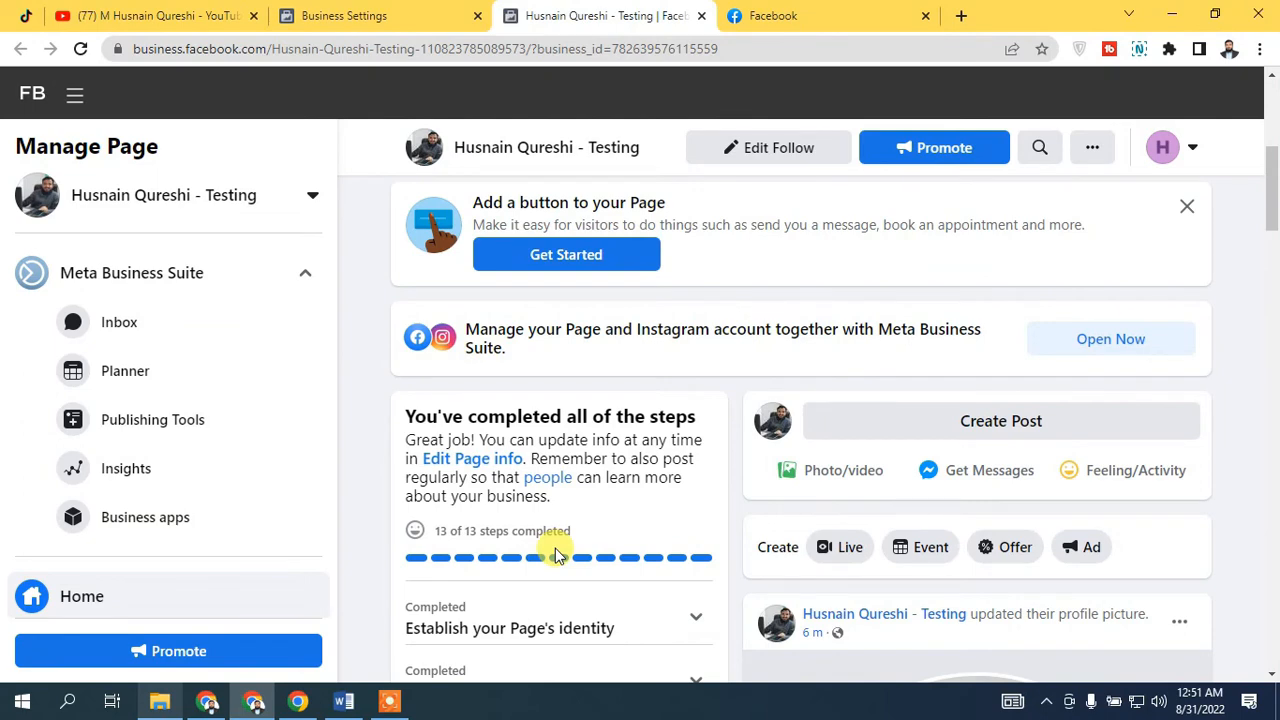
scroll(555, 551, up, 5)
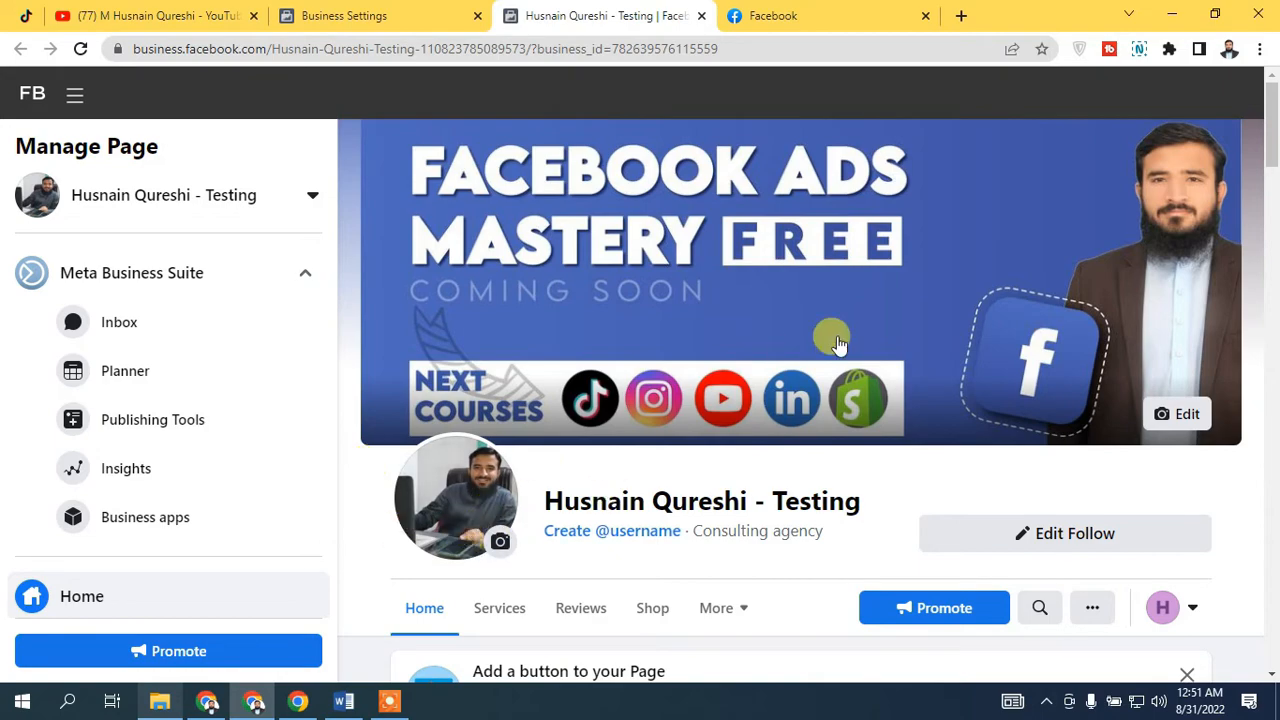
scroll(714, 371, down, 6)
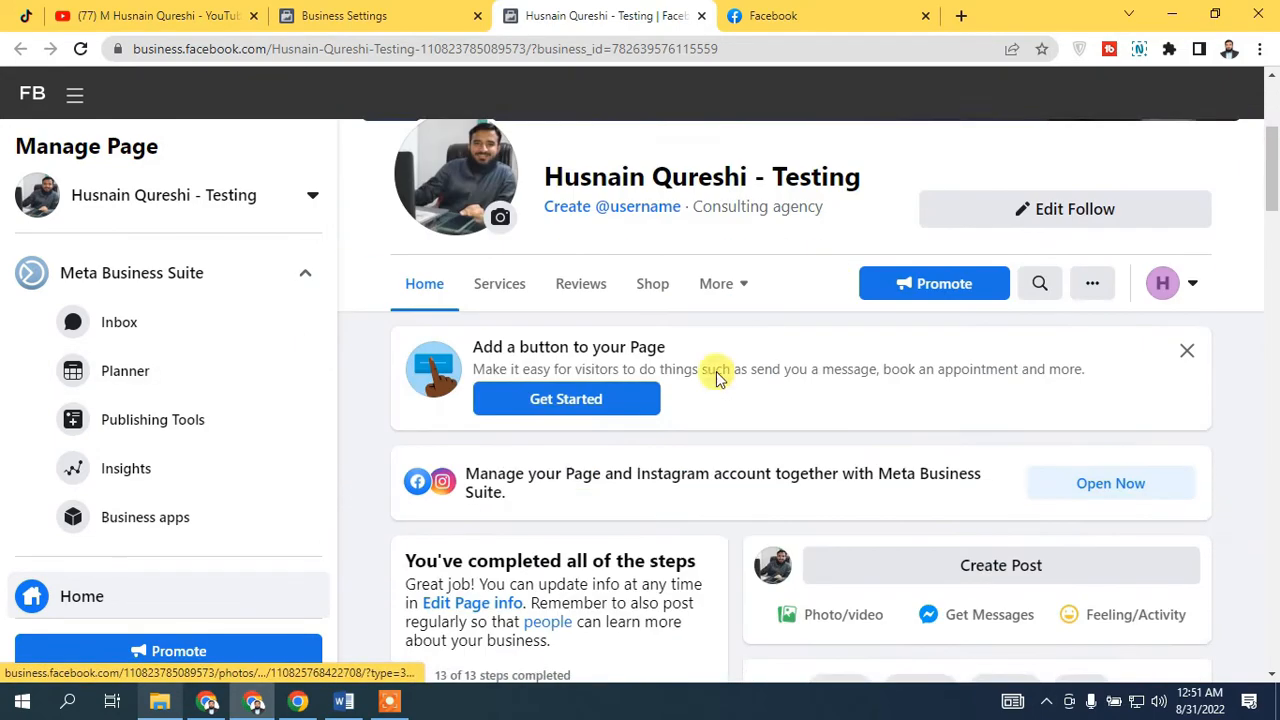
Review the completed setup checklist and collapse its "Introduce your Page" and "Establish your Page's identity" sections.
scroll(590, 430, down, 6)
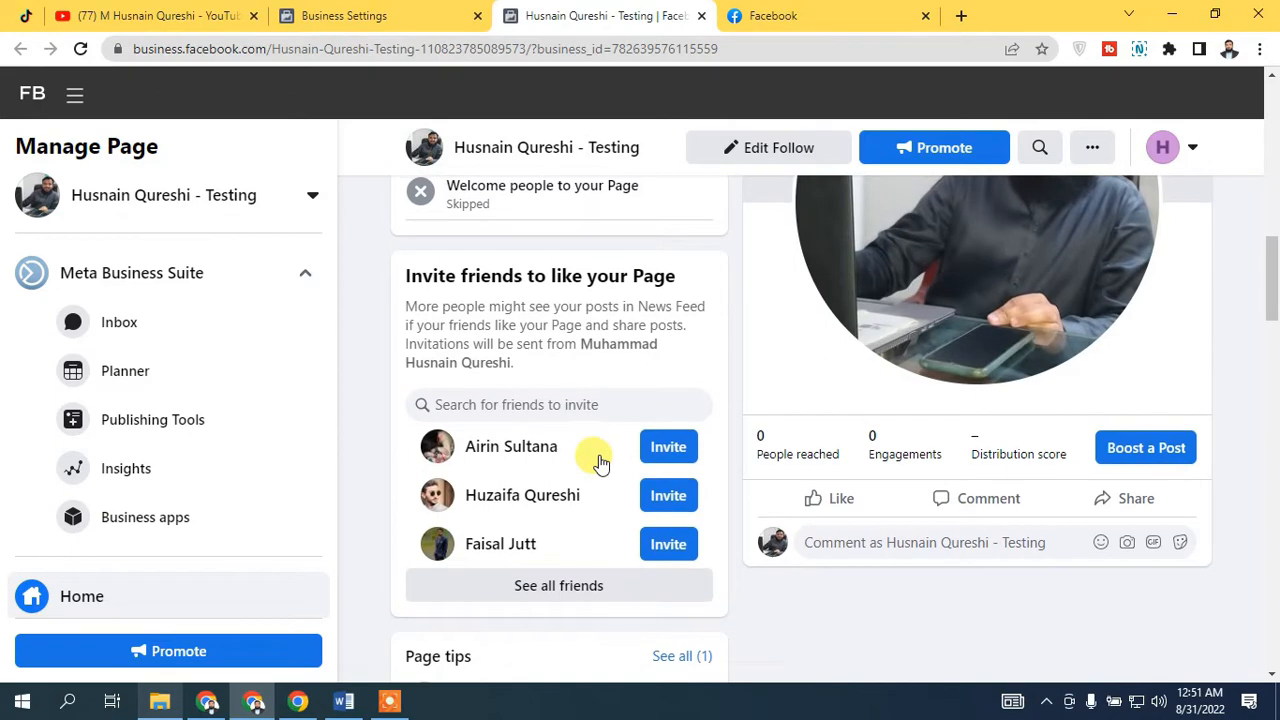
scroll(594, 457, up, 6)
click(565, 557)
scroll(574, 514, down, 2)
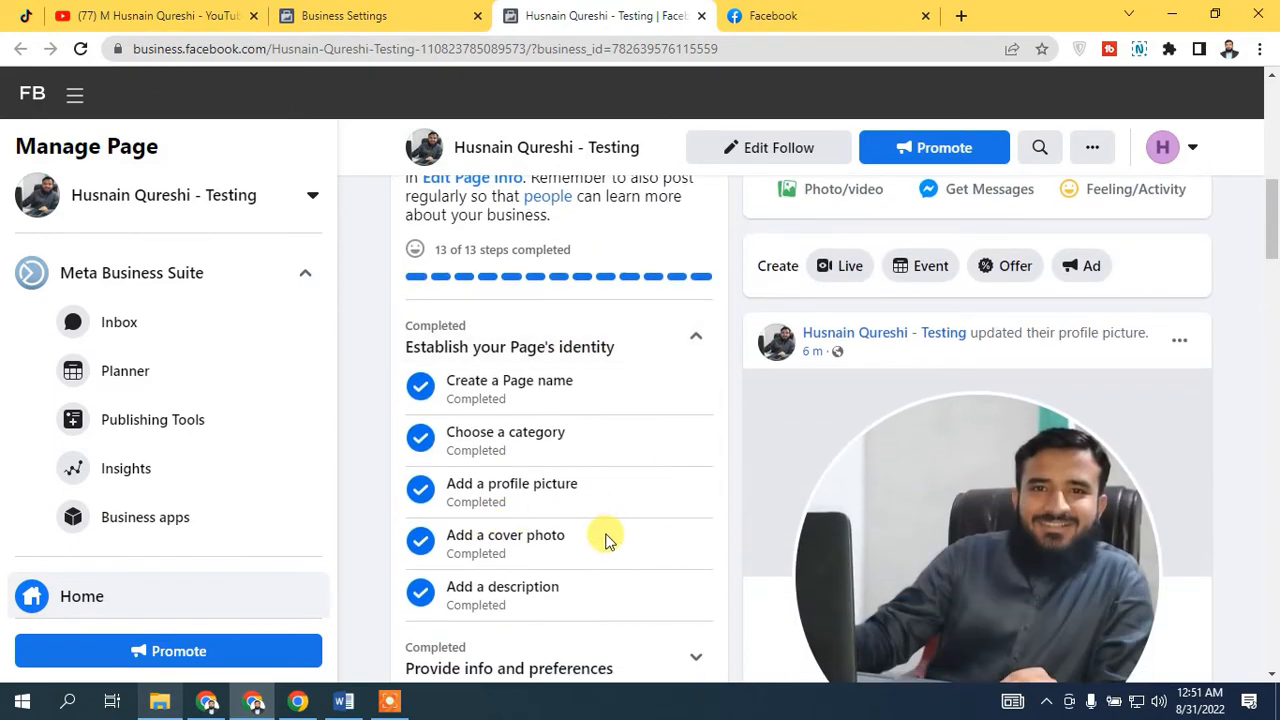
scroll(603, 540, down, 3)
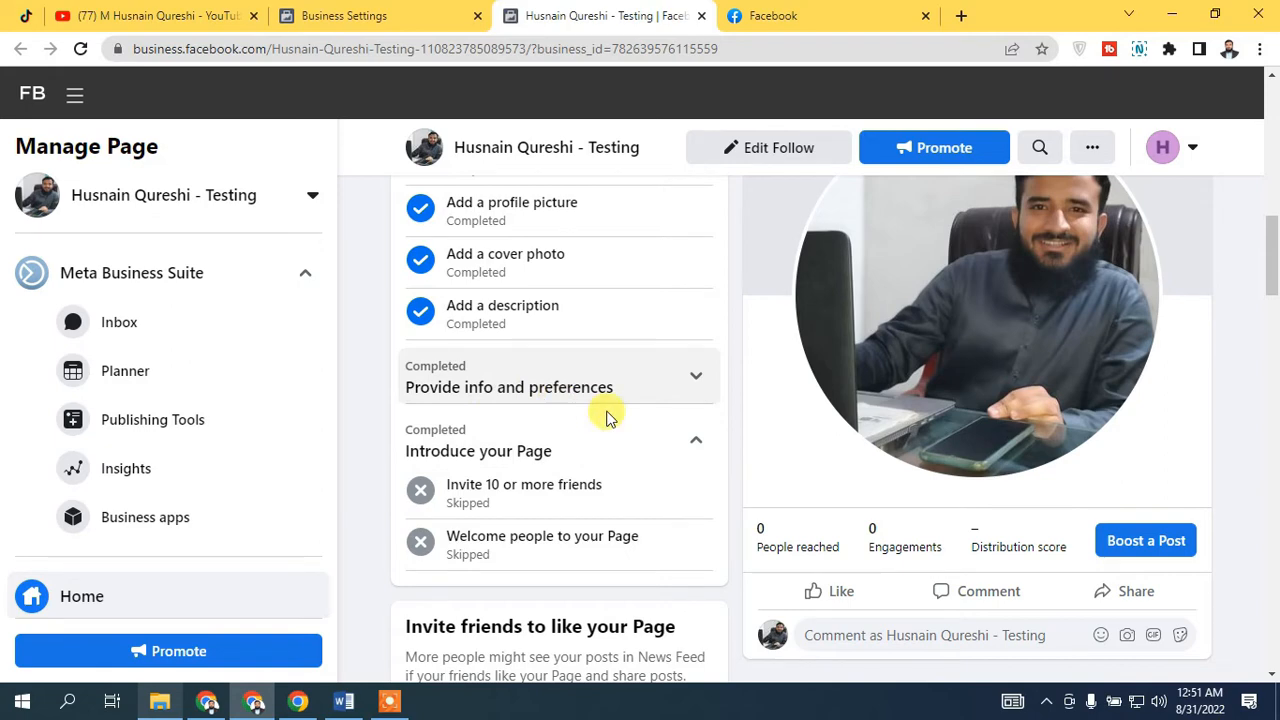
click(651, 446)
scroll(651, 443, up, 1)
scroll(651, 443, up, 2)
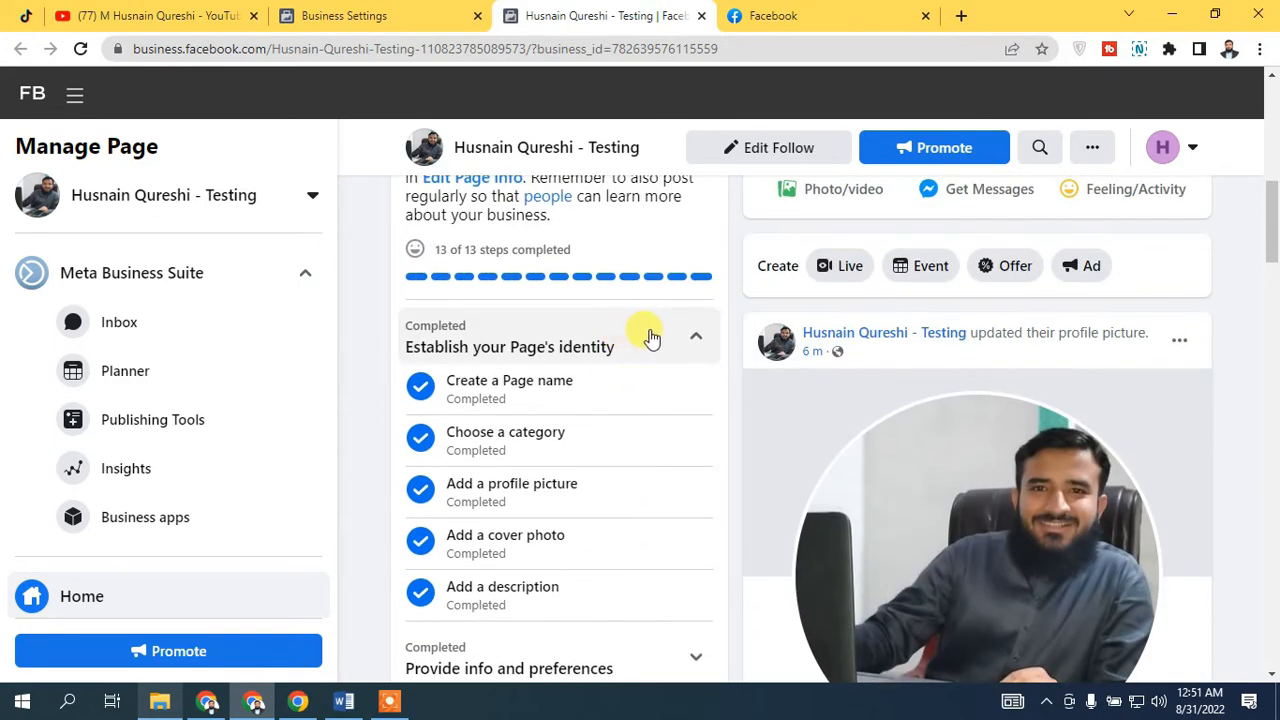
click(673, 342)
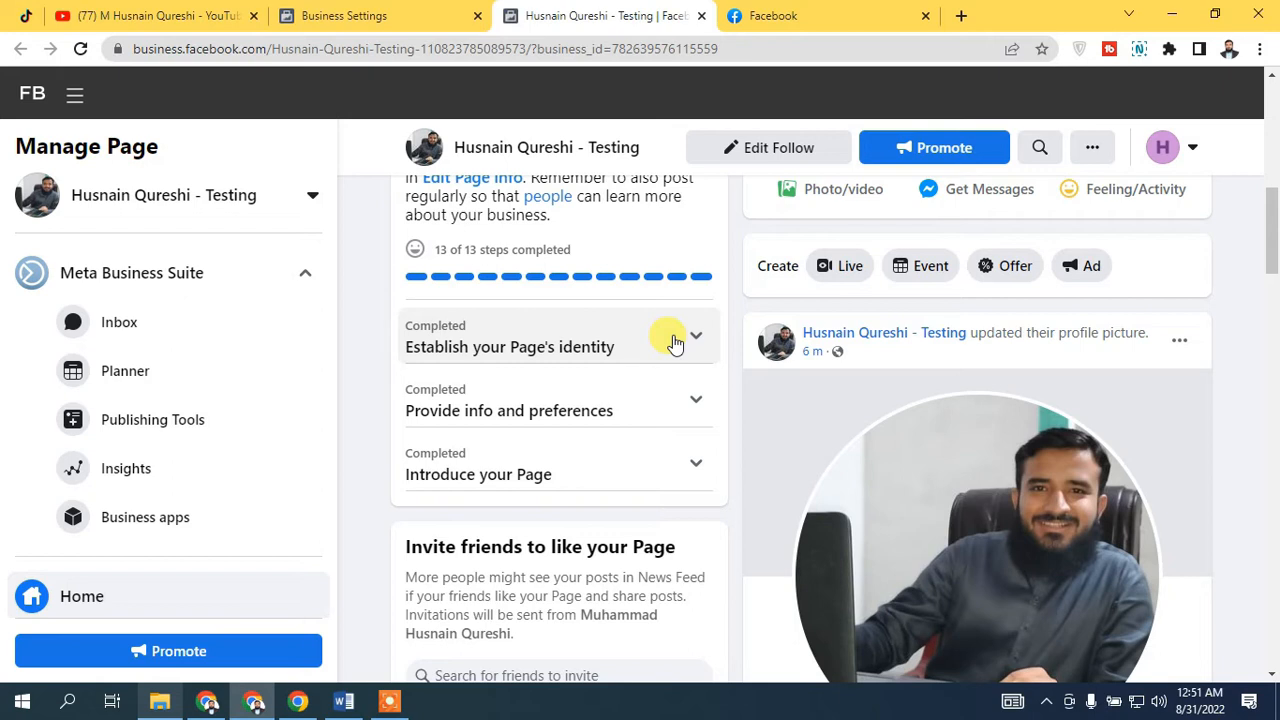
Open the Page's info for editing and look over its general details.
scroll(230, 435, down, 4)
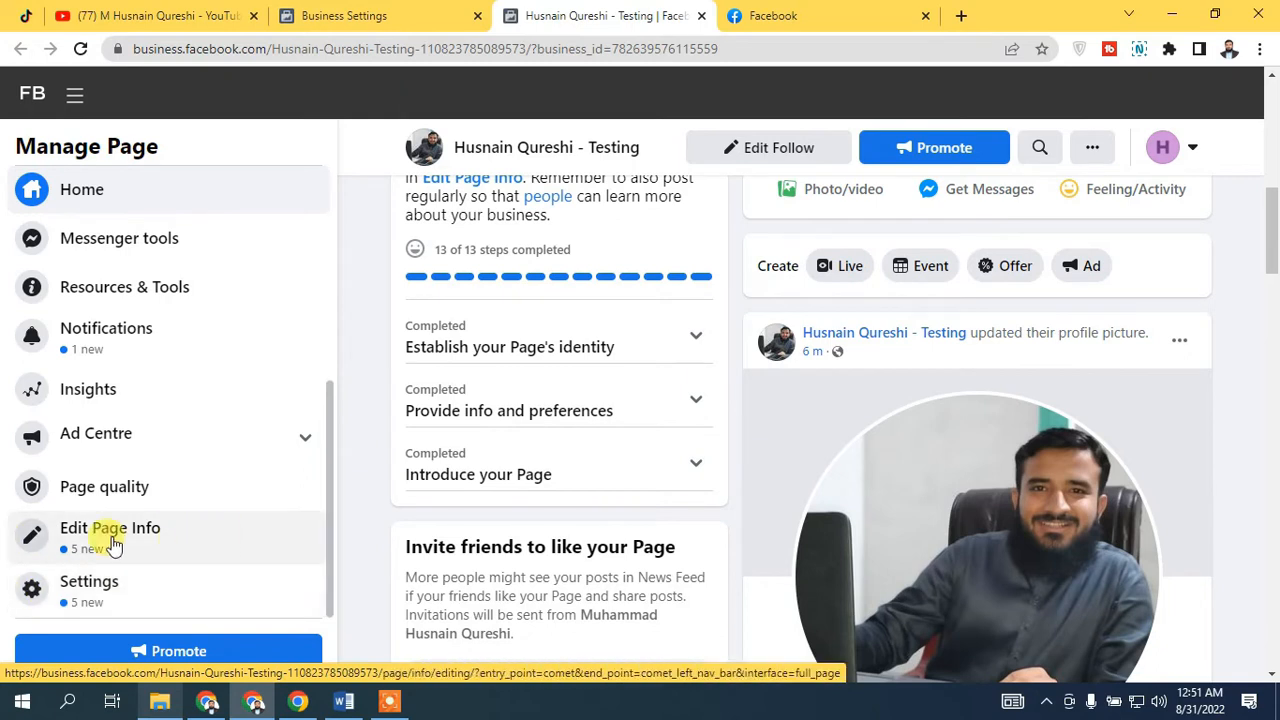
click(216, 552)
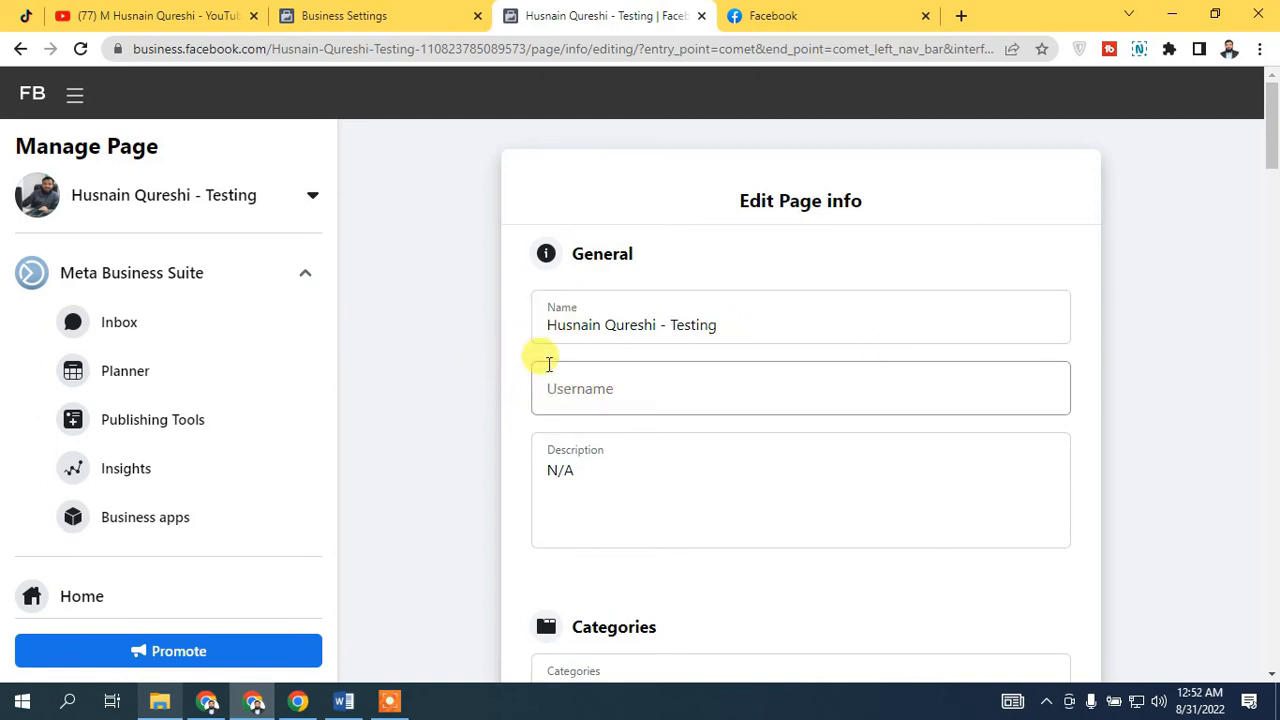
scroll(615, 465, down, 3)
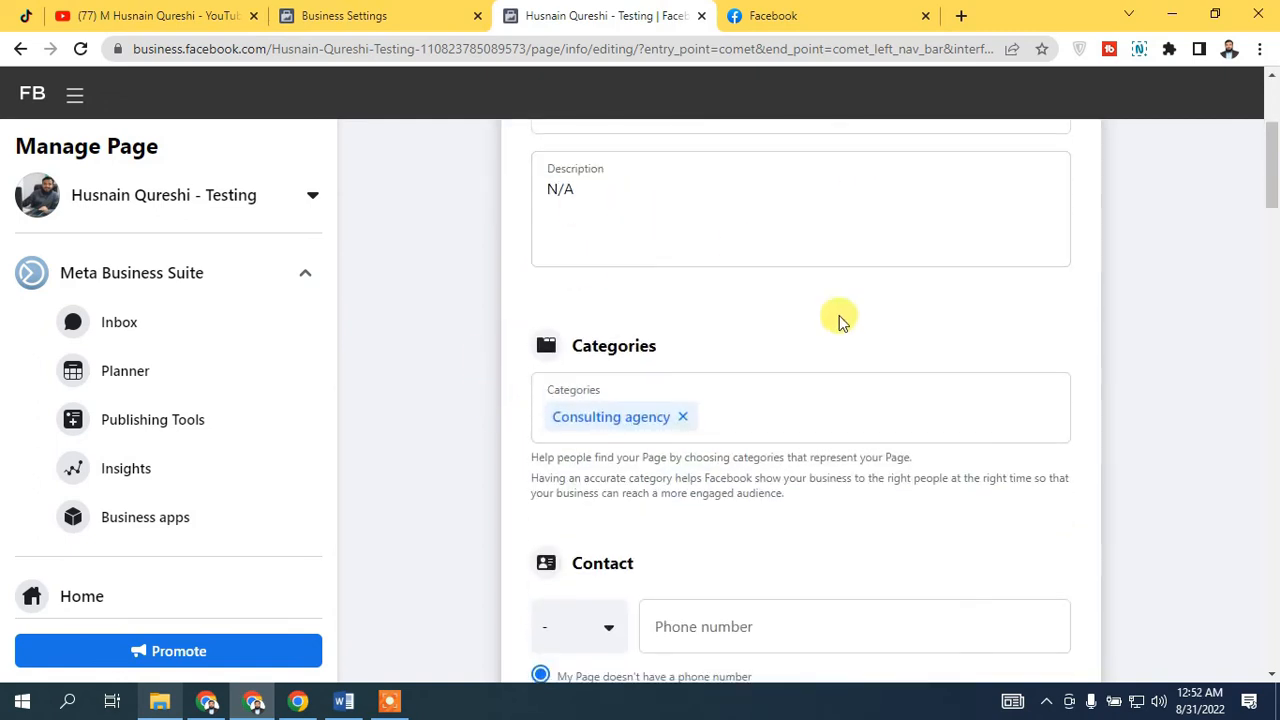
Search the Page categories for "shop" and look through the suggestions without adding one.
scroll(800, 395, down, 1)
click(815, 329)
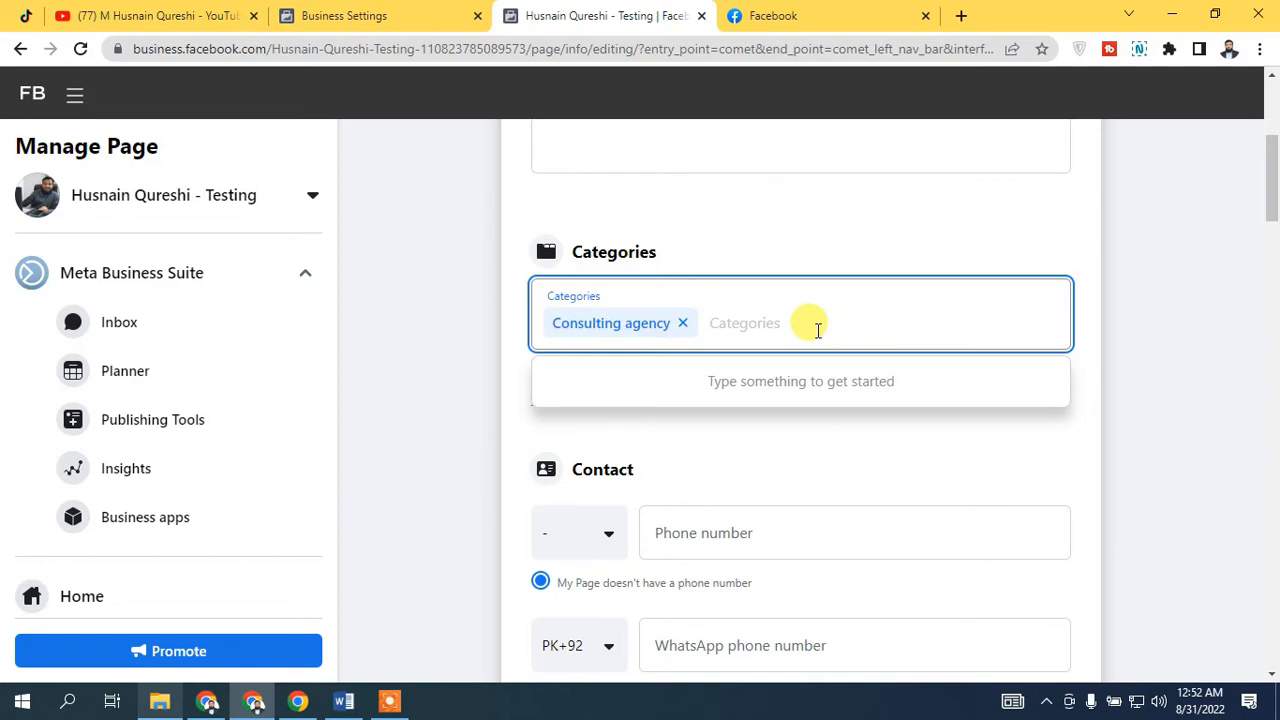
text(shop)
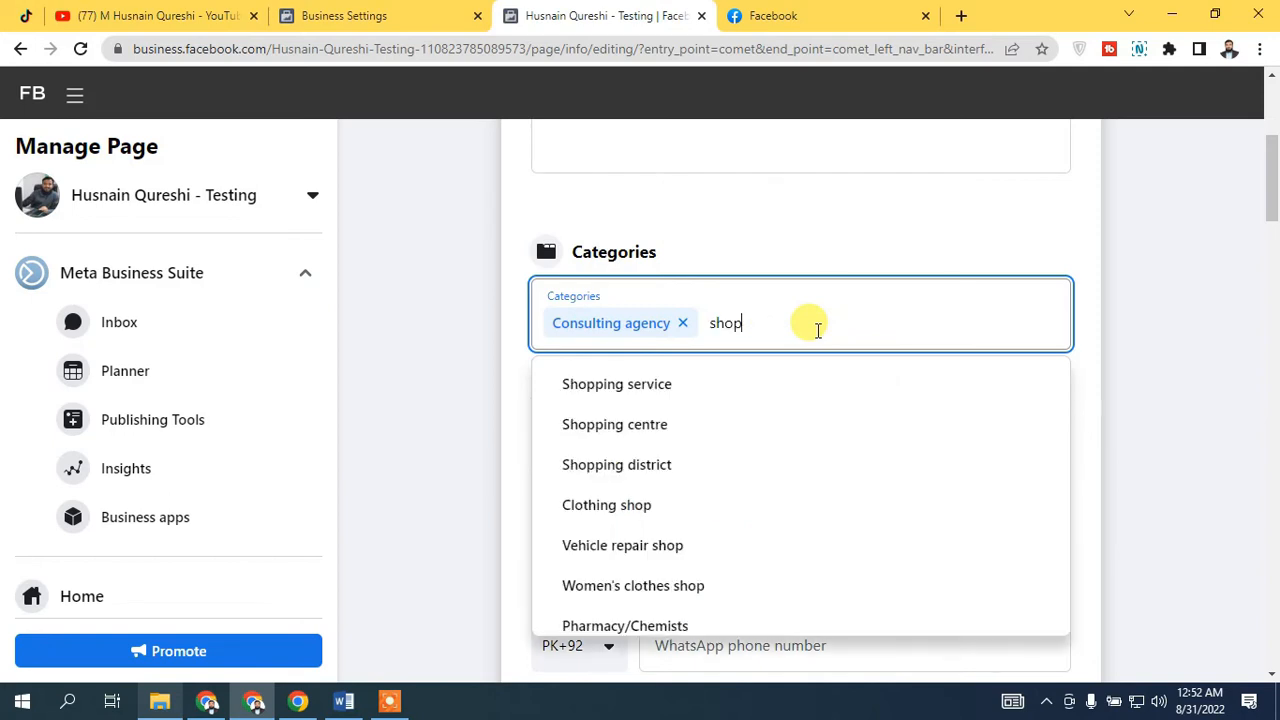
scroll(717, 506, down, 2)
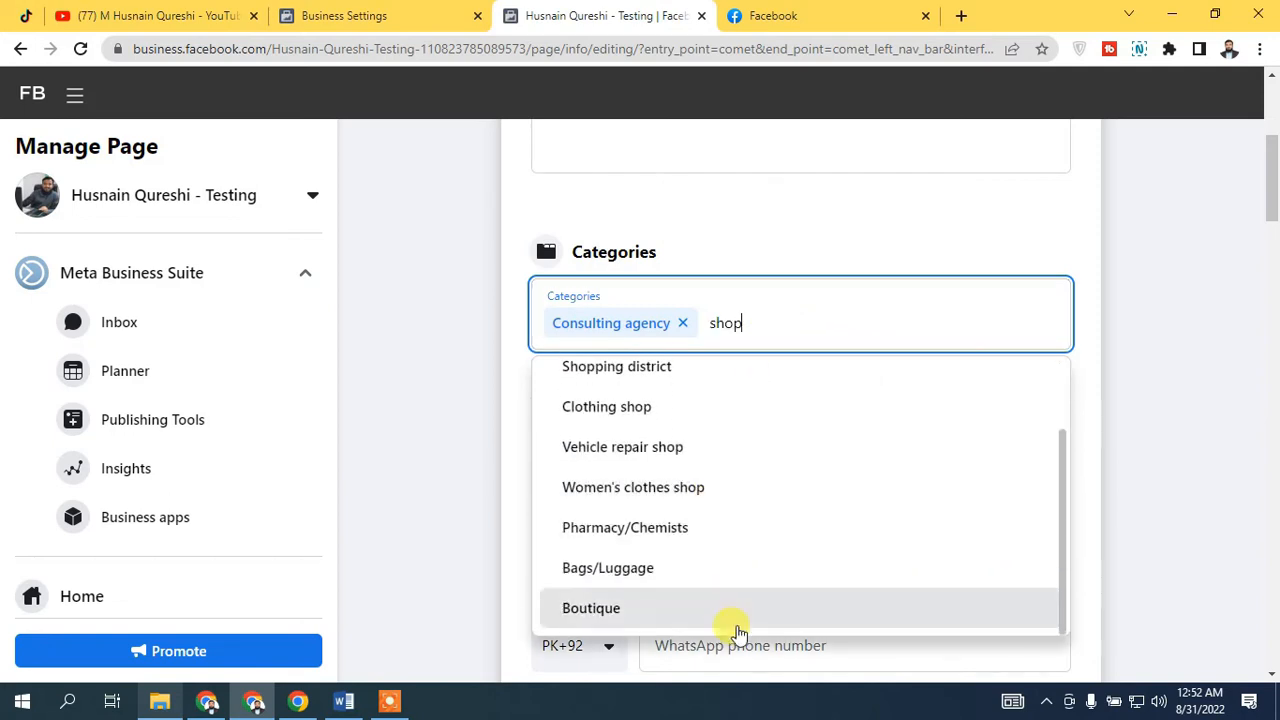
scroll(770, 520, up, 2)
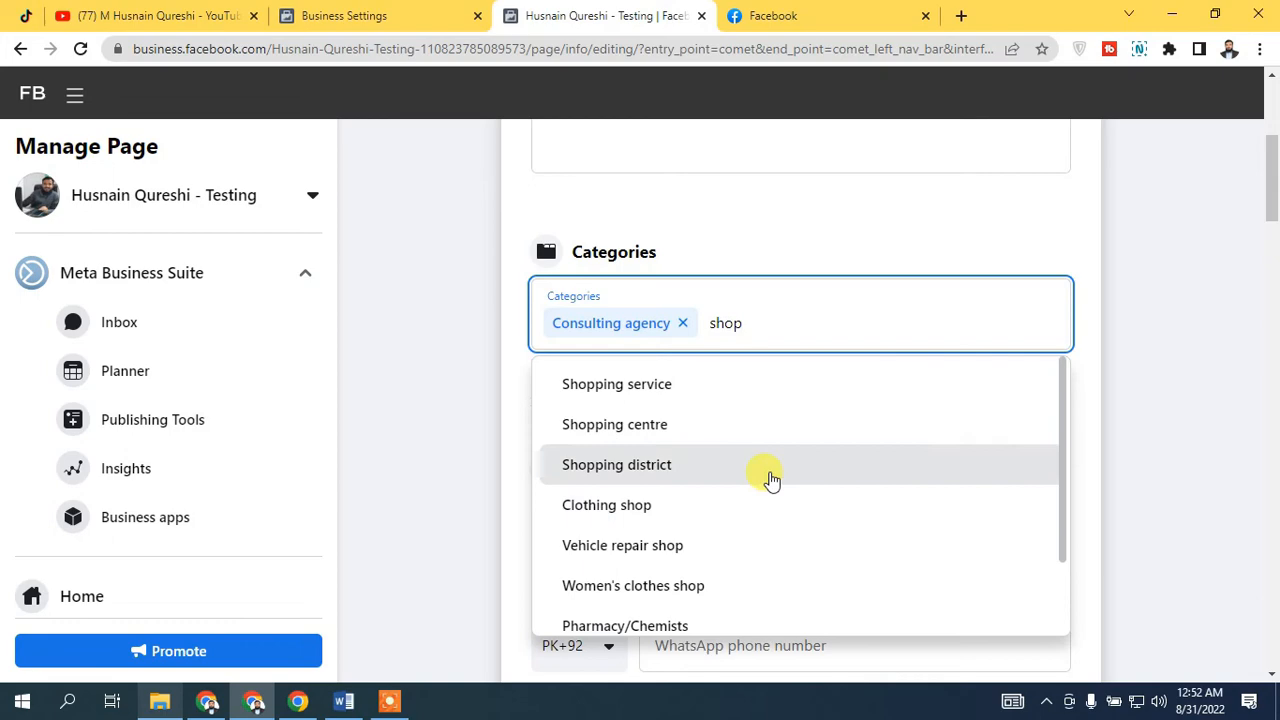
scroll(770, 480, down, 2)
click(785, 256)
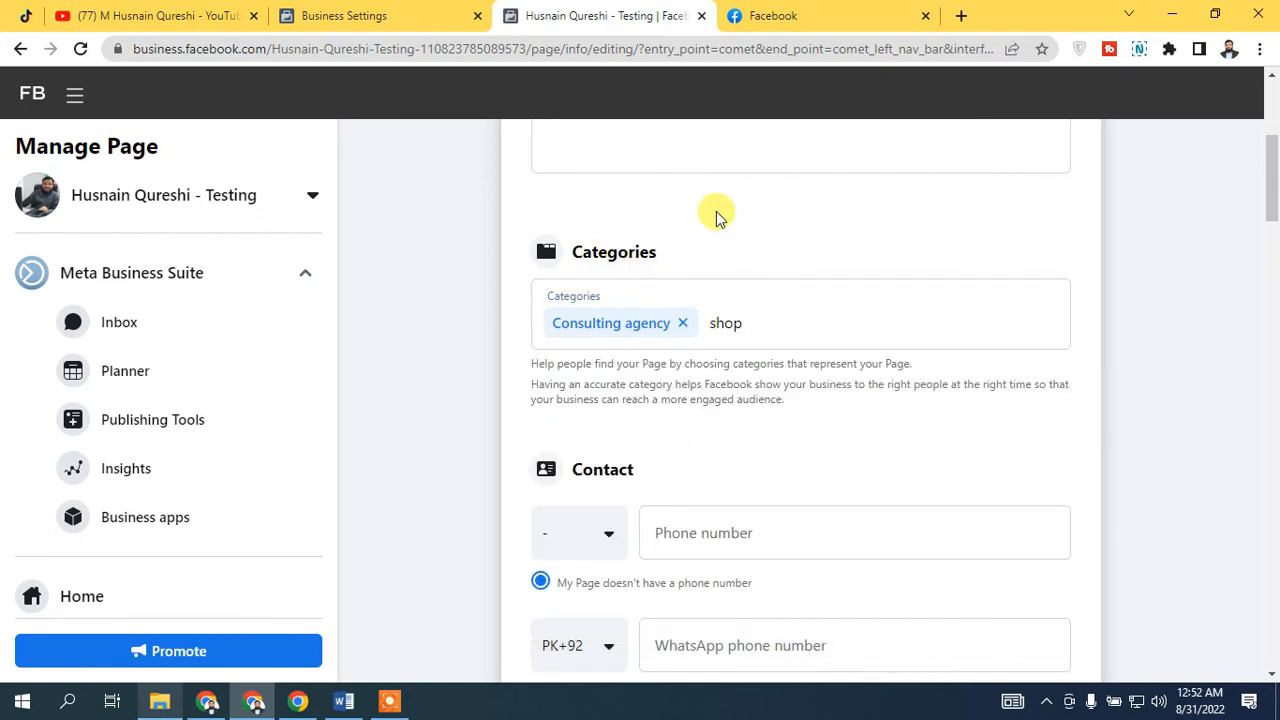
Look through the remaining Page info fields, from contact and location down to price range, currency and other accounts.
scroll(716, 218, down, 10)
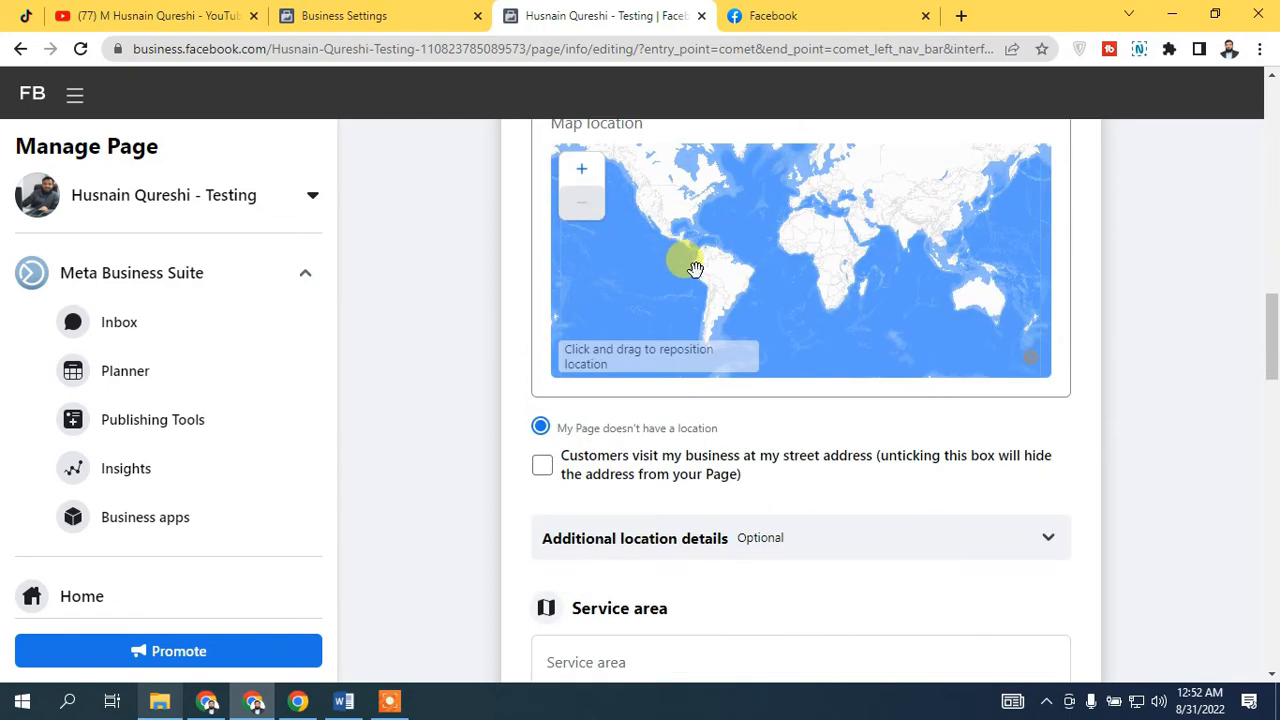
scroll(800, 385, down, 15)
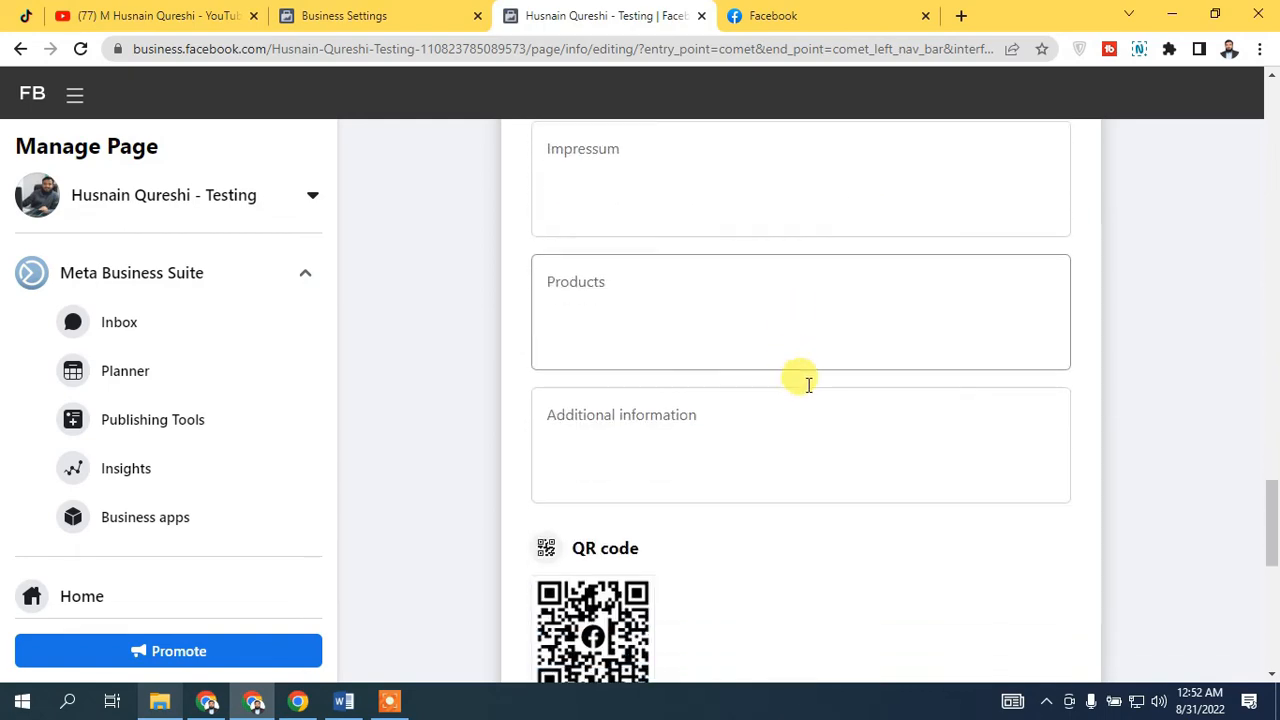
scroll(806, 386, down, 2)
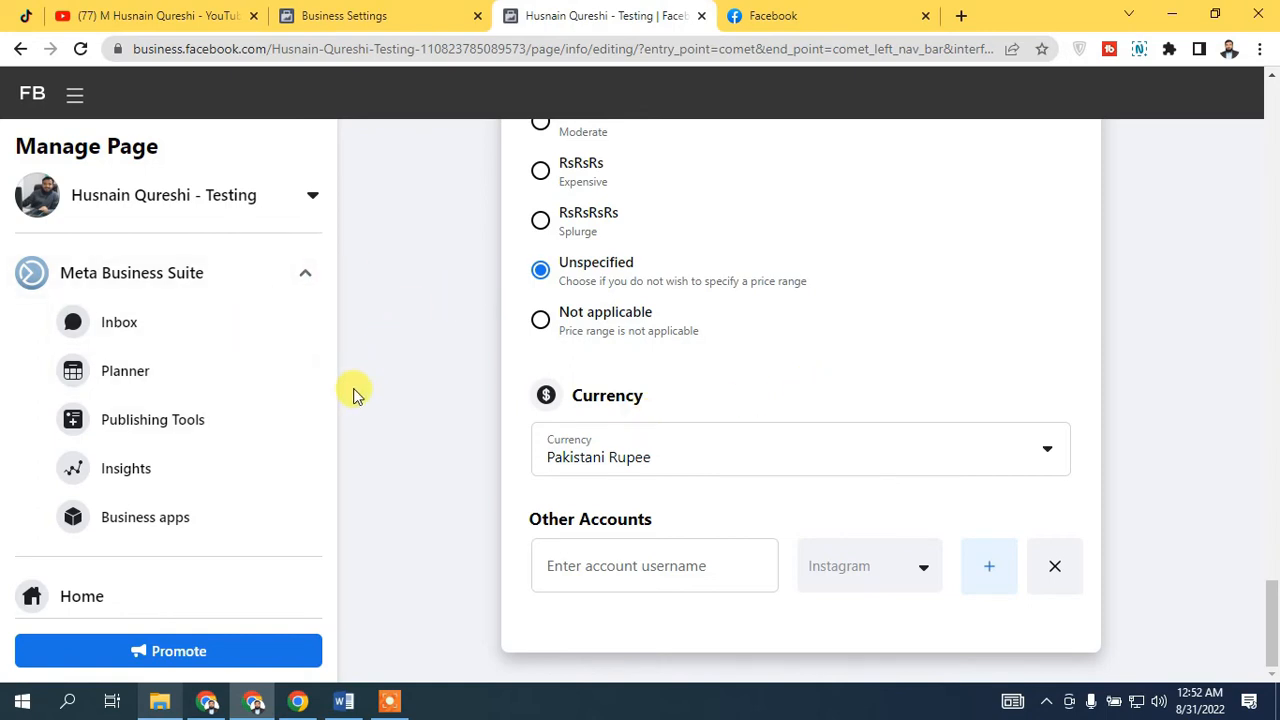
In the Page's general settings, disable posts by other people on the Page and save the change.
scroll(320, 349, down, 4)
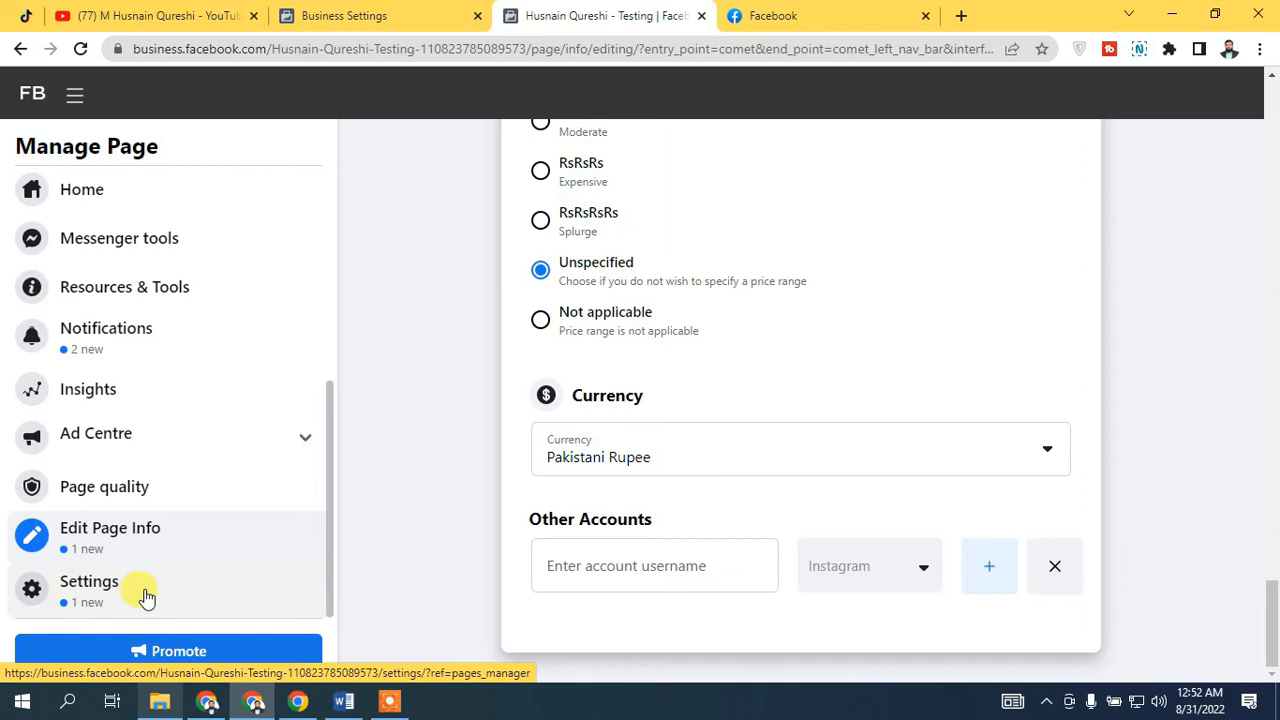
click(178, 592)
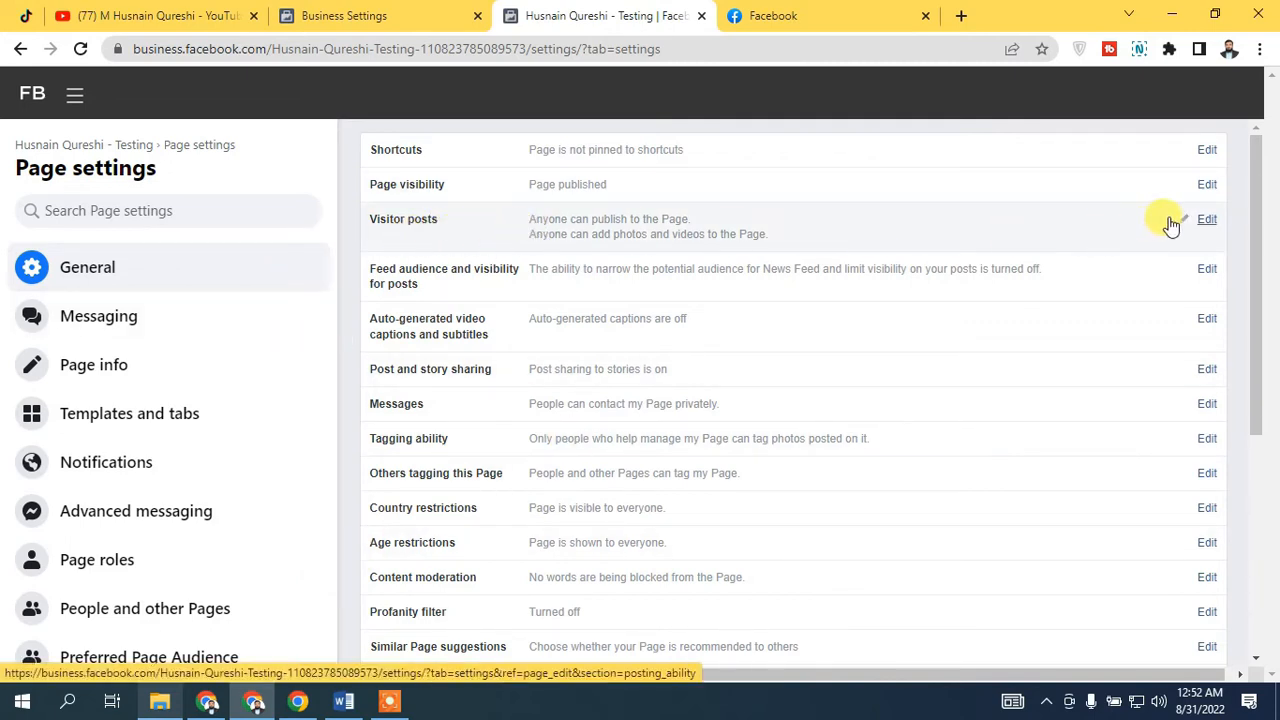
click(1205, 219)
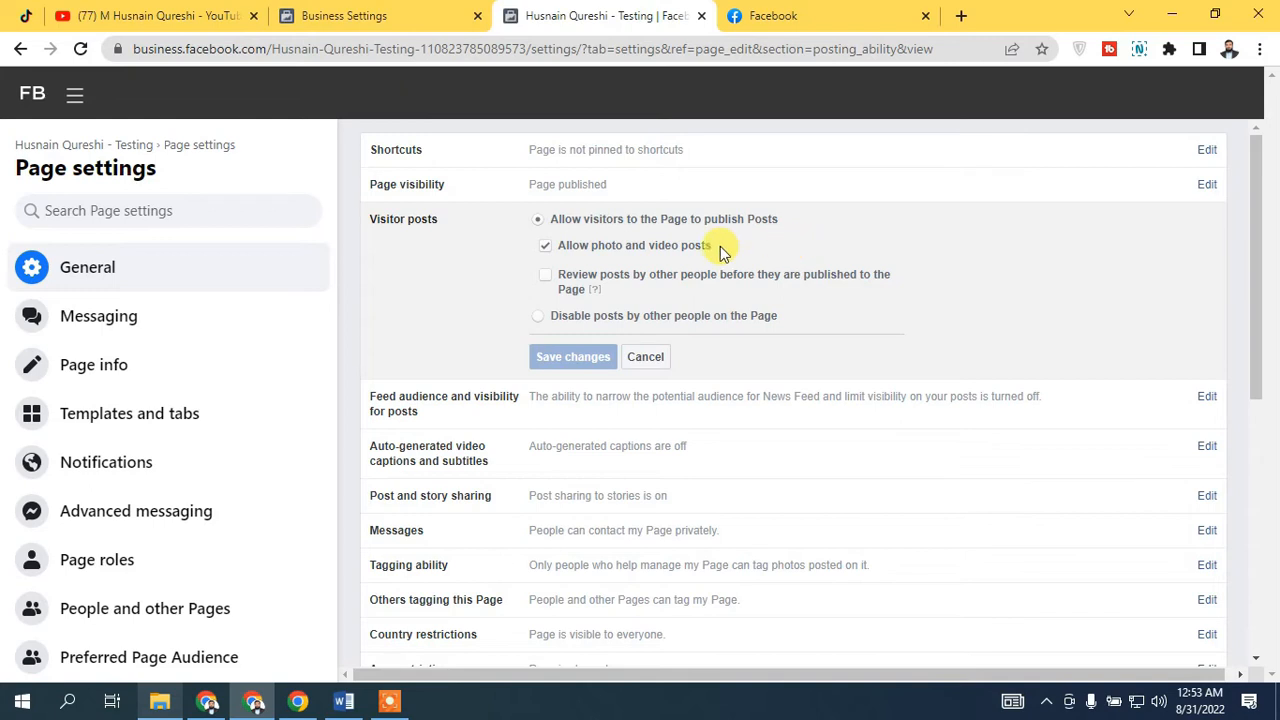
click(539, 317)
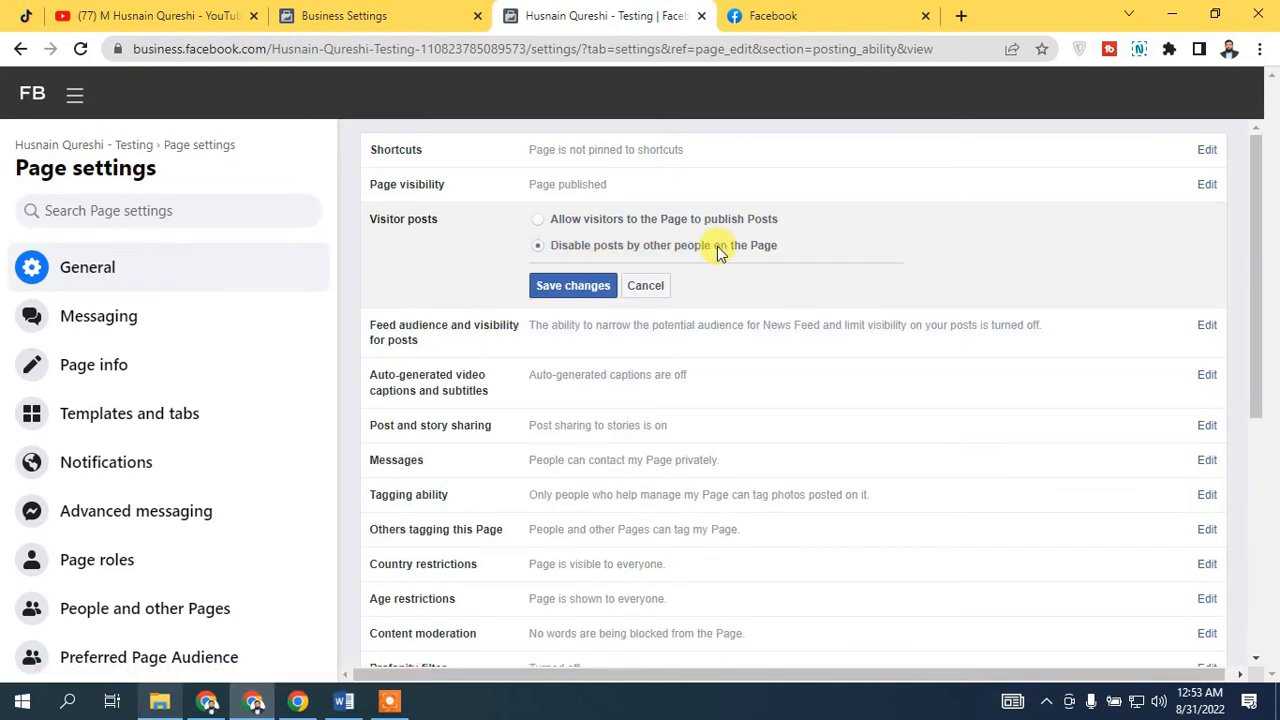
click(558, 285)
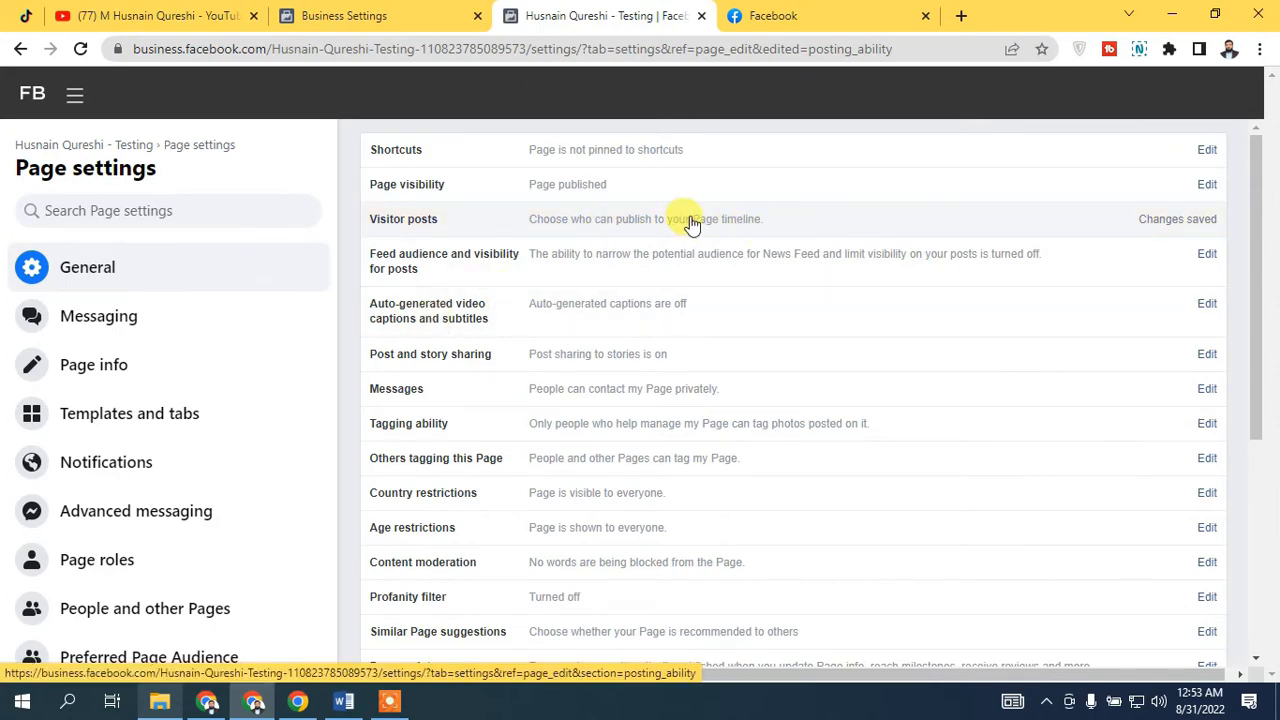
Look over the remaining general settings and open the Page roles settings.
scroll(853, 220, down, 3)
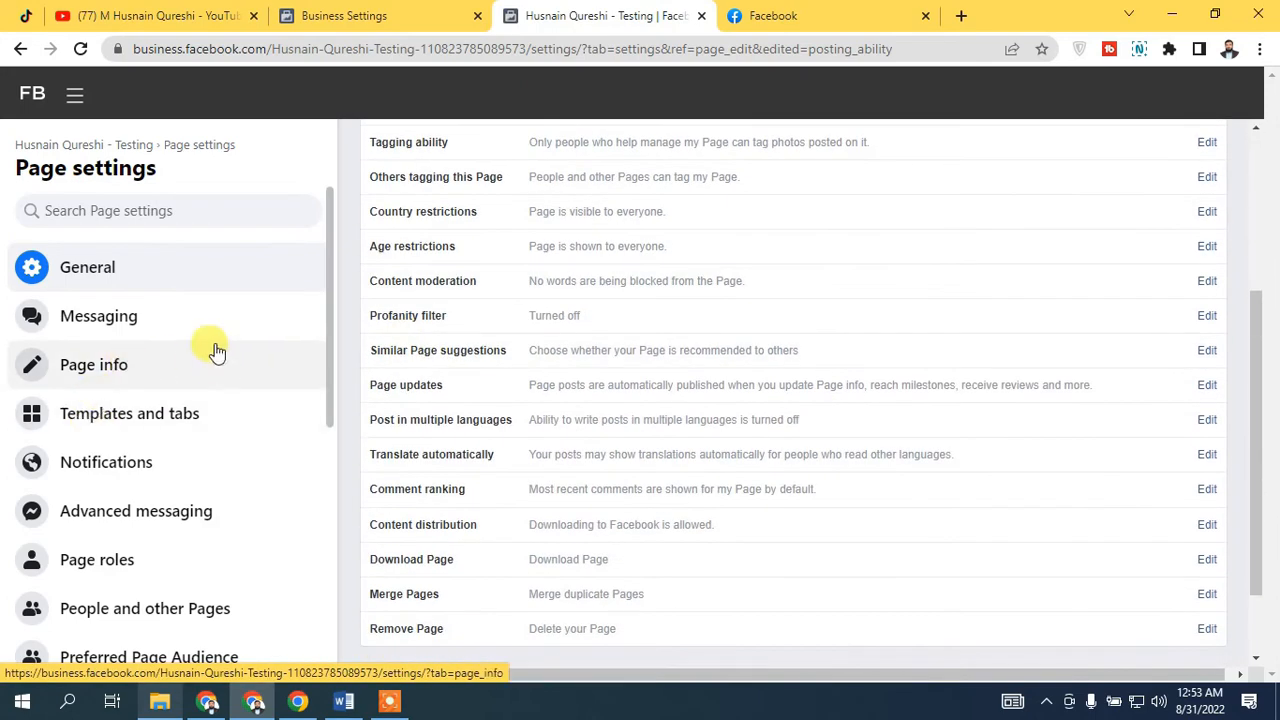
scroll(214, 360, down, 2)
scroll(193, 365, up, 1)
scroll(193, 365, down, 1)
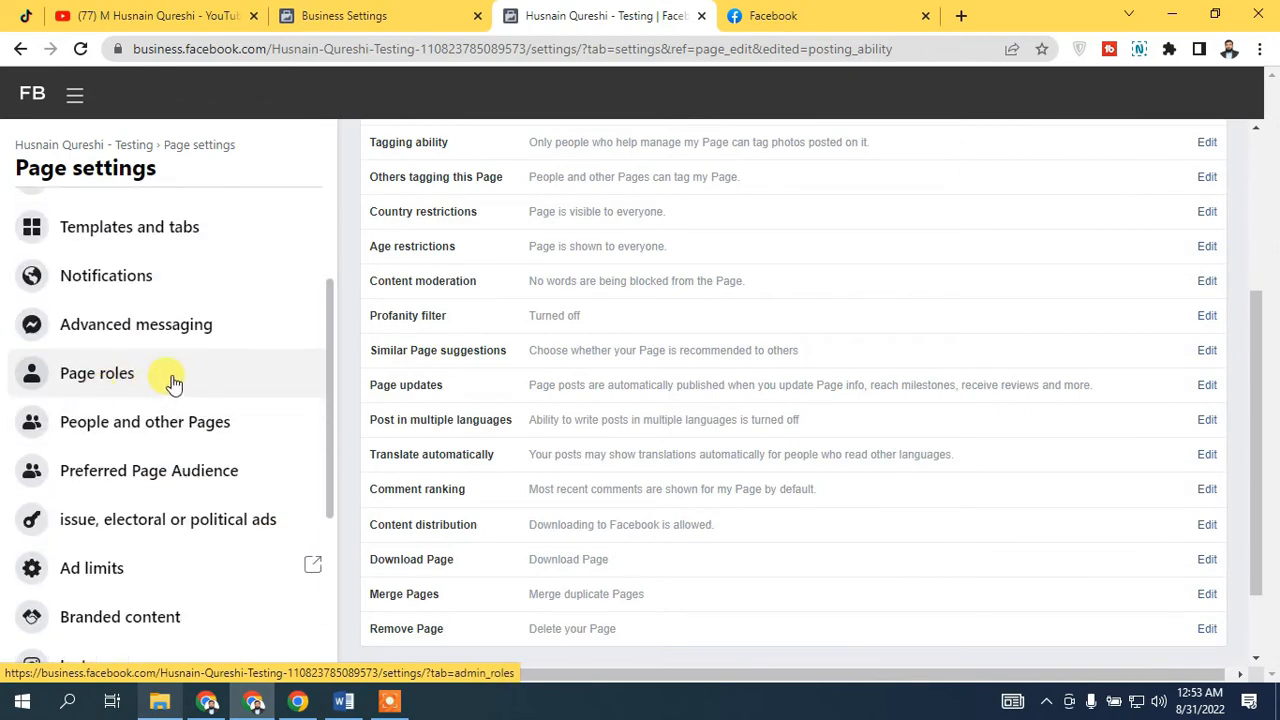
click(170, 380)
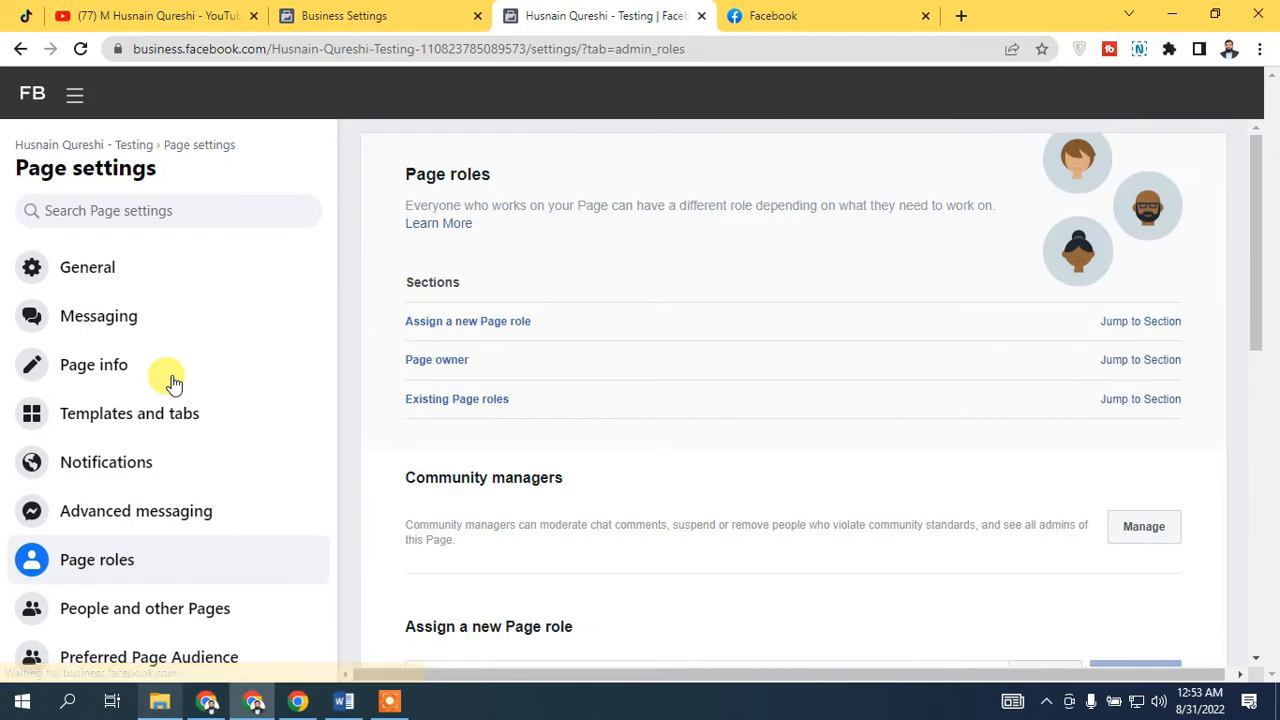
Examine the Page owner and existing Page roles, including who is listed as business admin.
scroll(866, 371, down, 3)
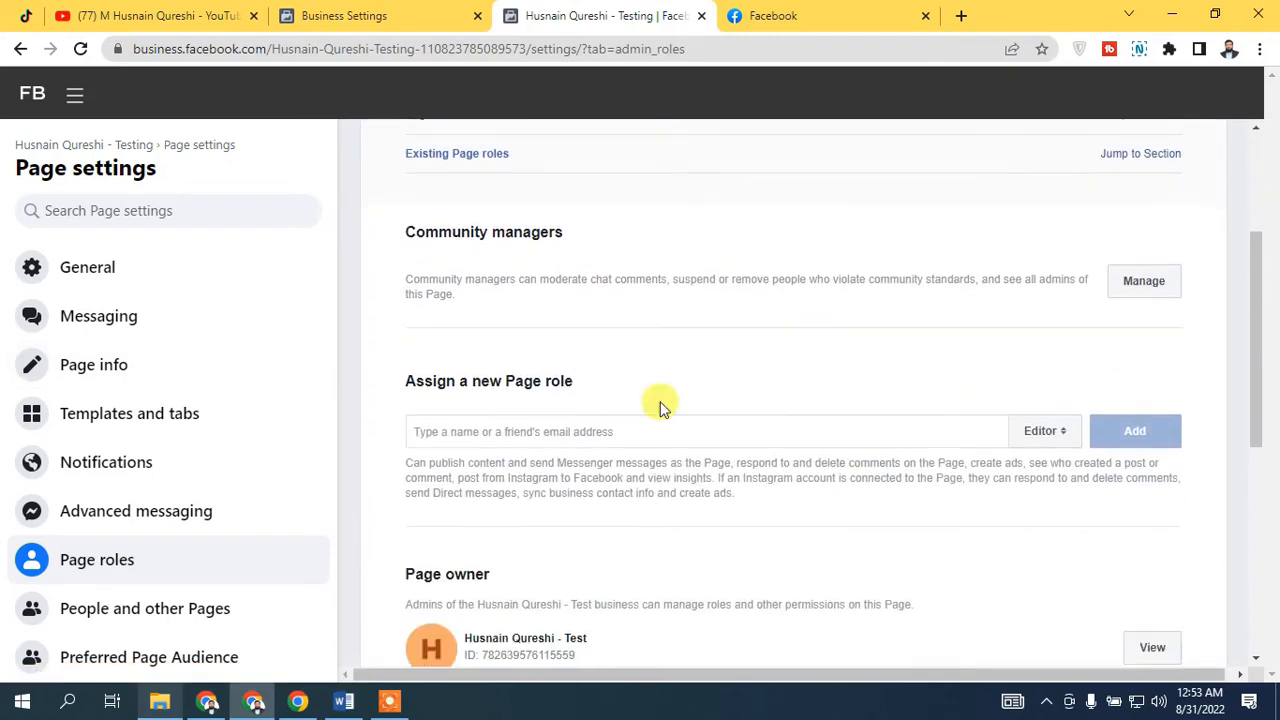
scroll(798, 395, down, 3)
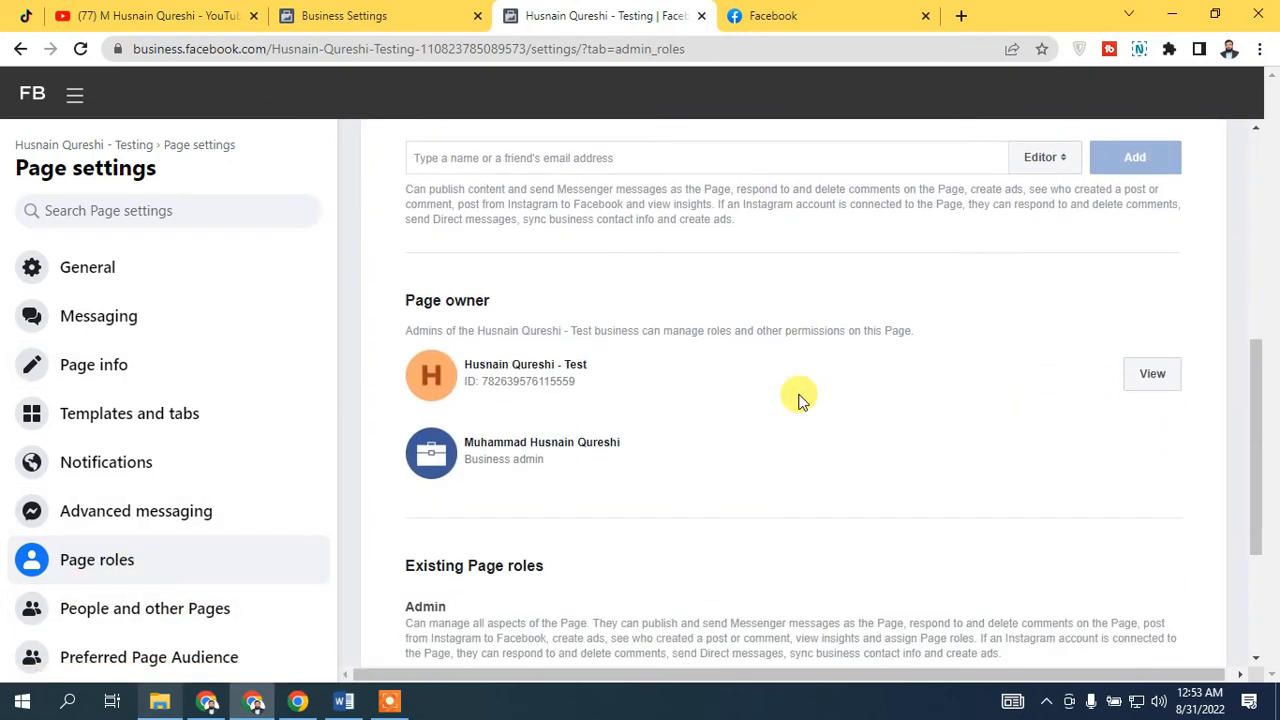
scroll(700, 405, up, 2)
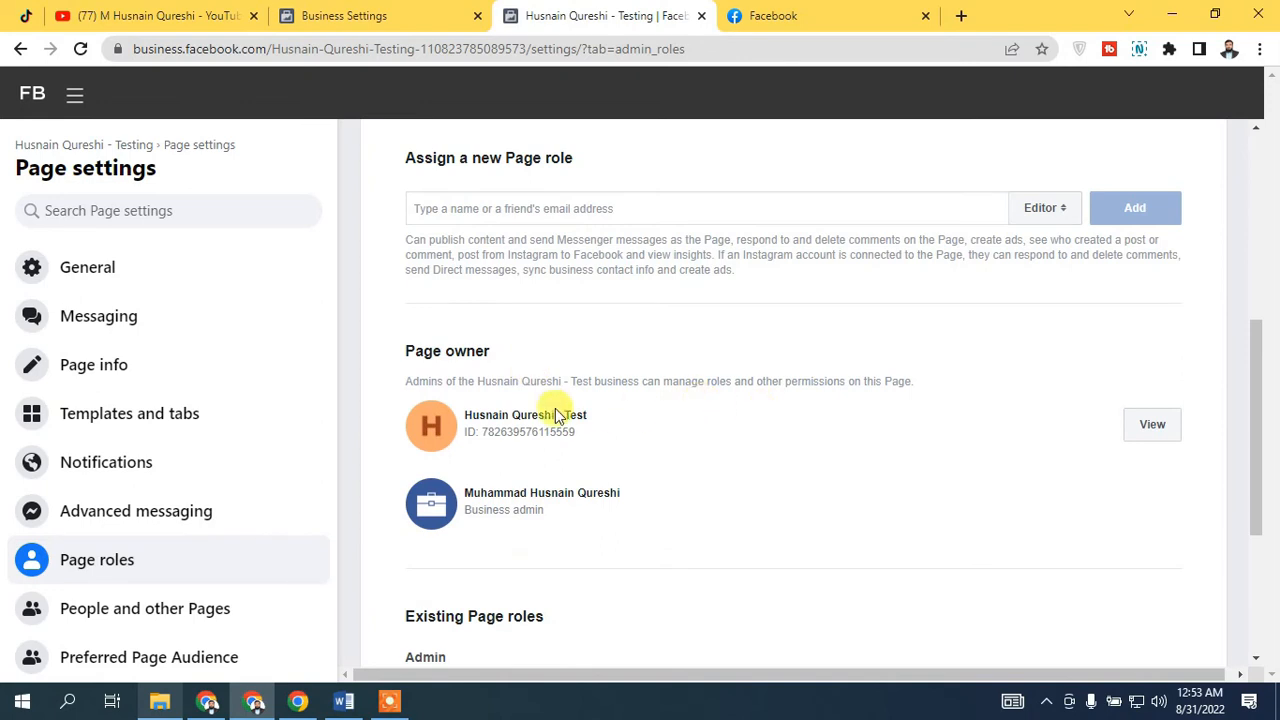
drag(470, 416, 664, 421)
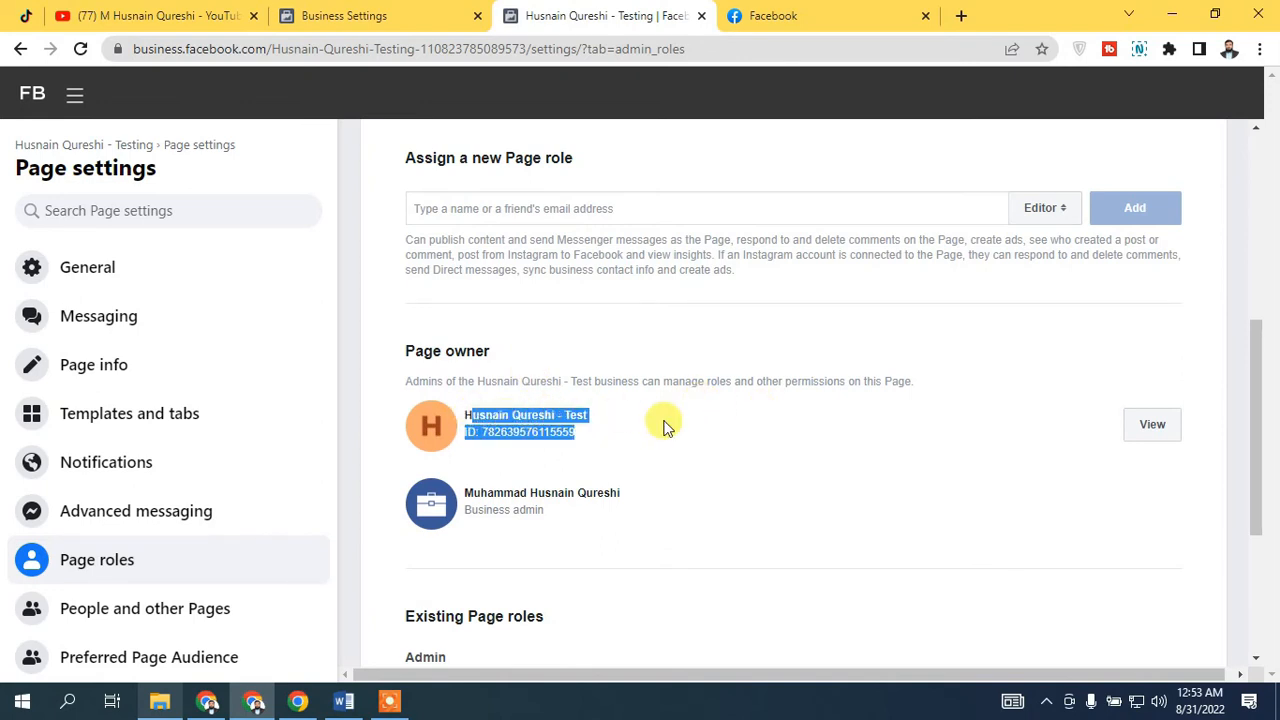
click(667, 427)
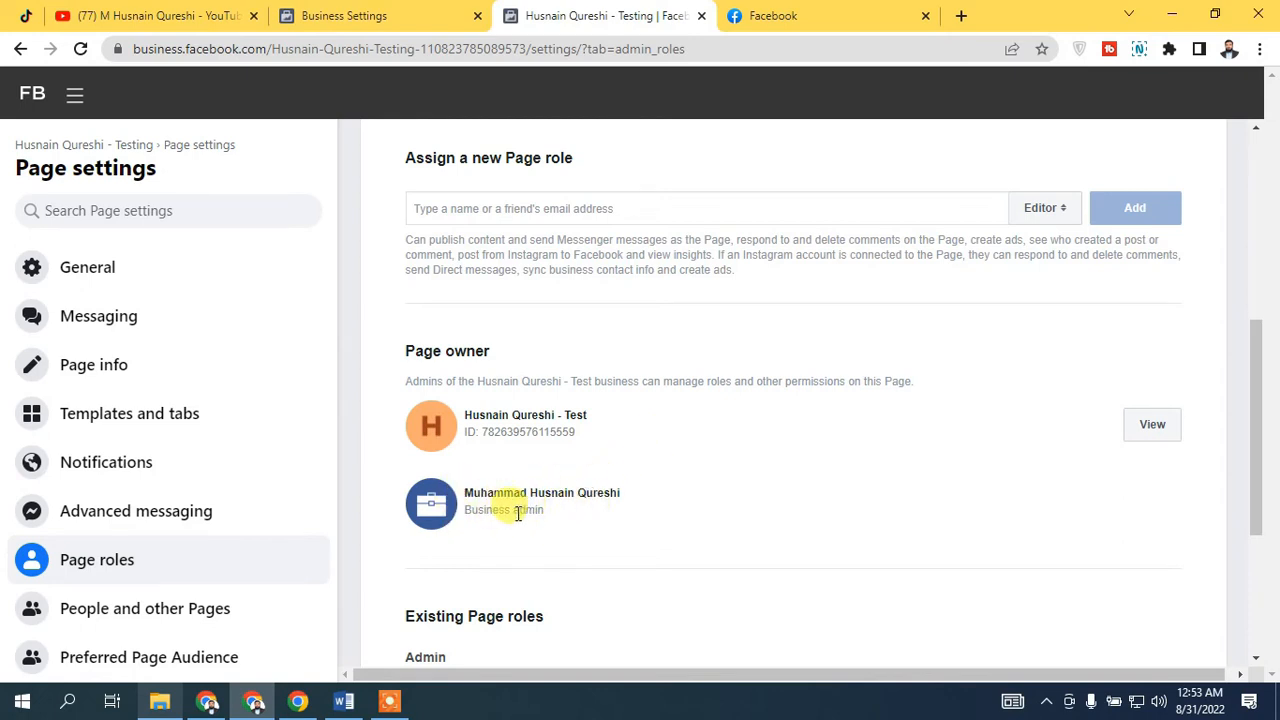
drag(450, 490, 678, 497)
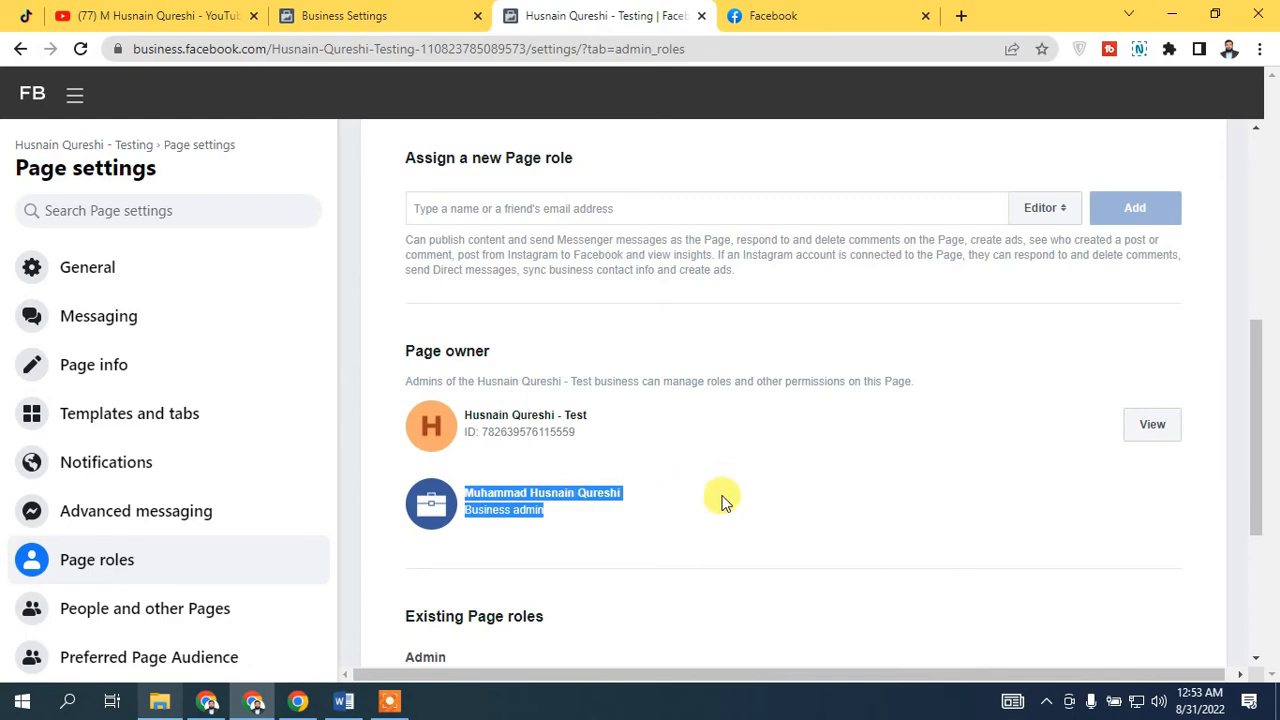
scroll(710, 385, down, 2)
scroll(710, 385, down, 1)
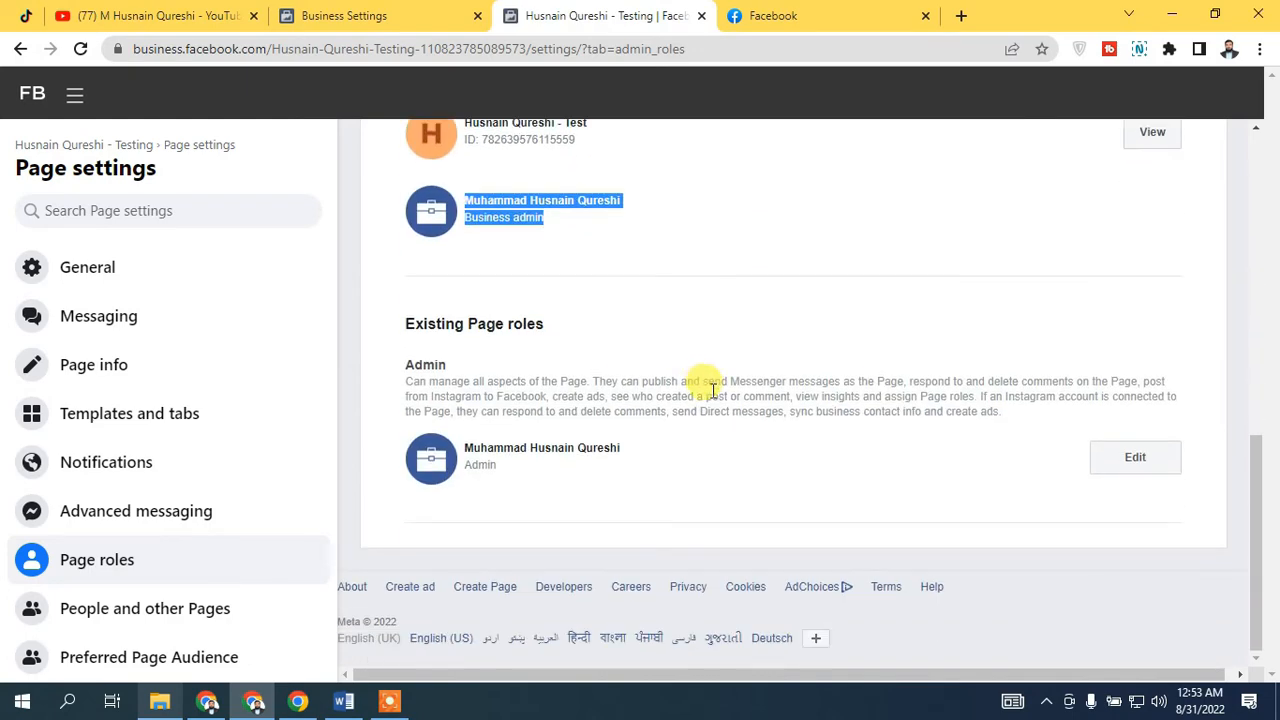
scroll(729, 437, up, 5)
scroll(694, 449, down, 5)
scroll(763, 412, up, 4)
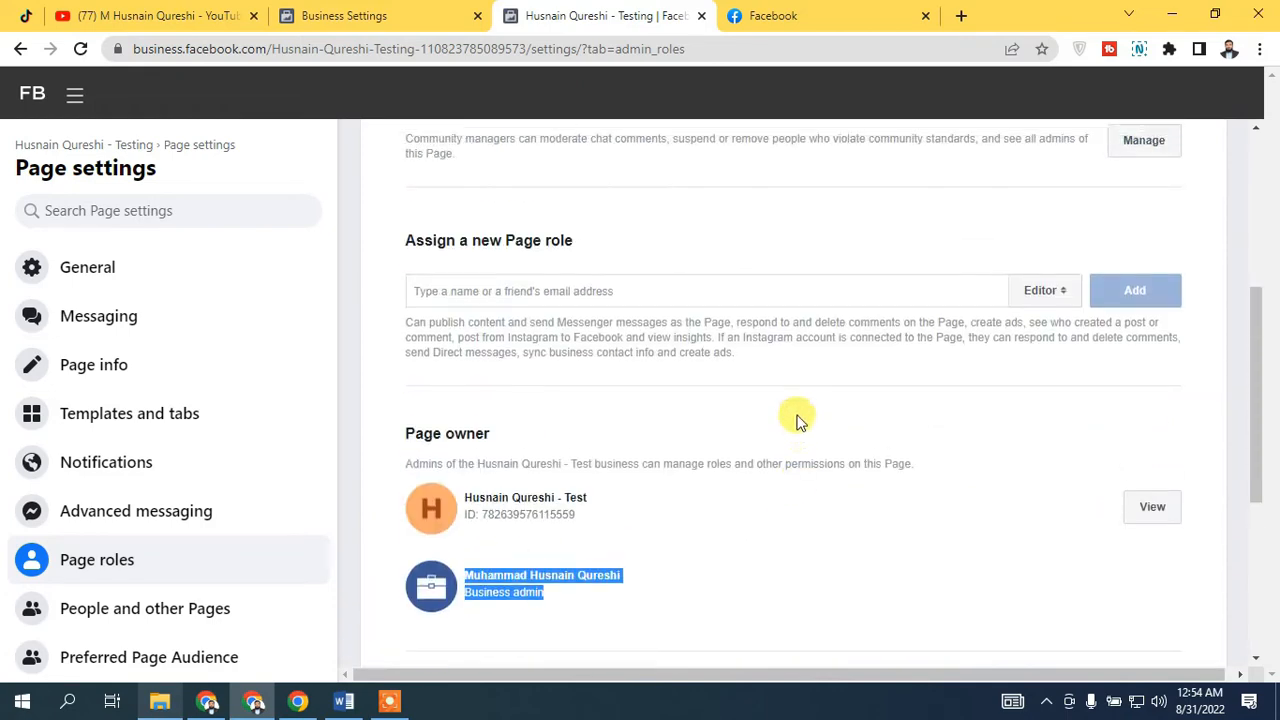
Check which roles can be assigned under "Assign a new Page role", leaving Editor selected.
click(588, 240)
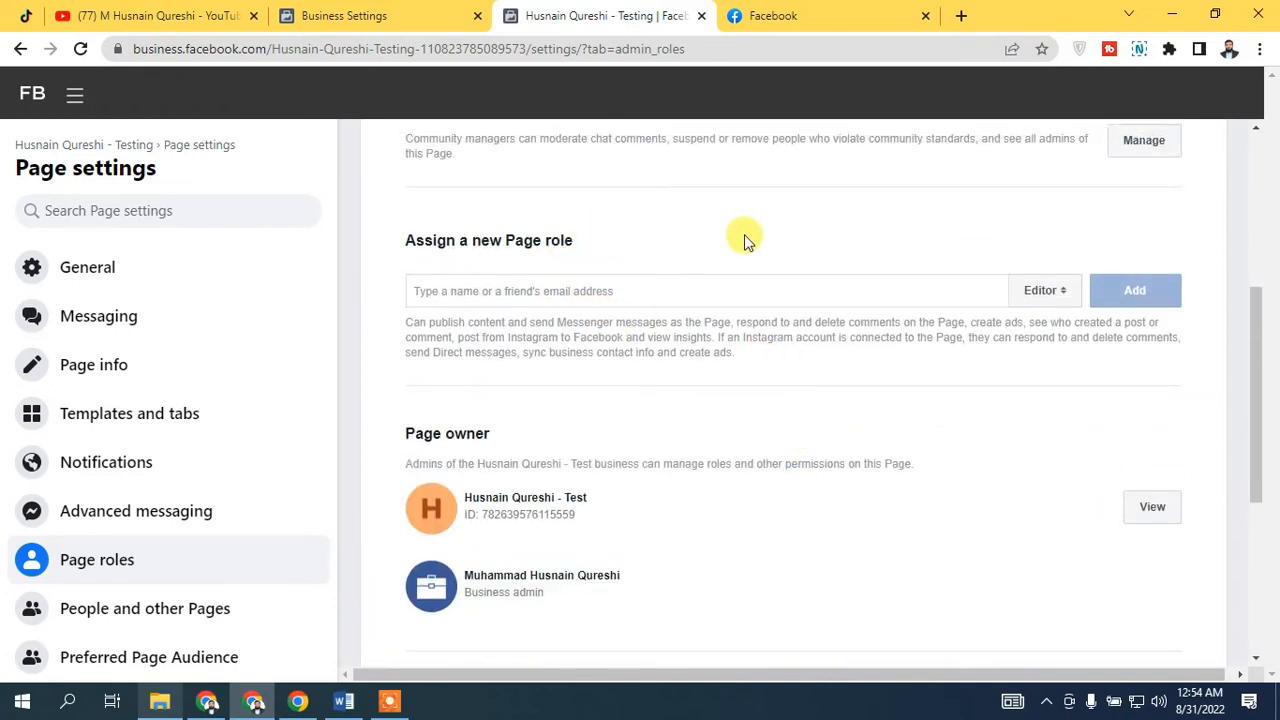
scroll(691, 300, up, 2)
scroll(634, 423, down, 2)
click(1048, 291)
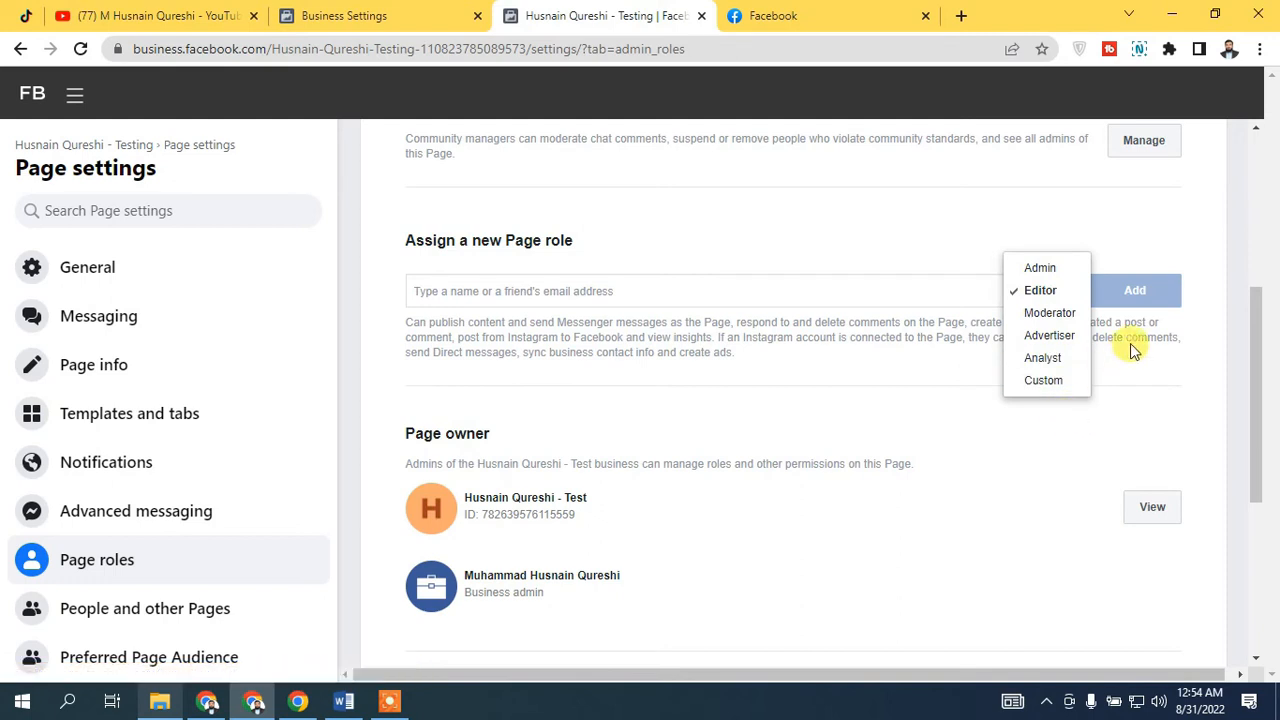
click(1125, 250)
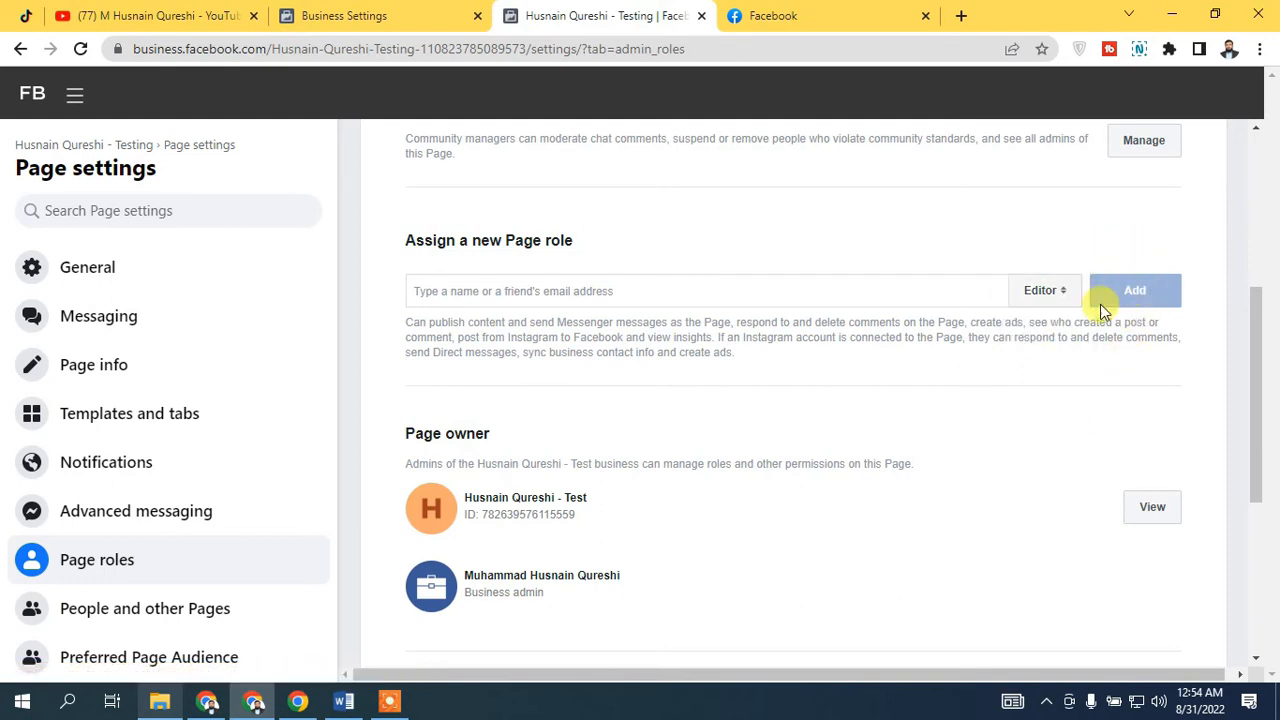
Review the assignable Page roles once more, then the Page owner and existing Page roles sections.
click(1045, 290)
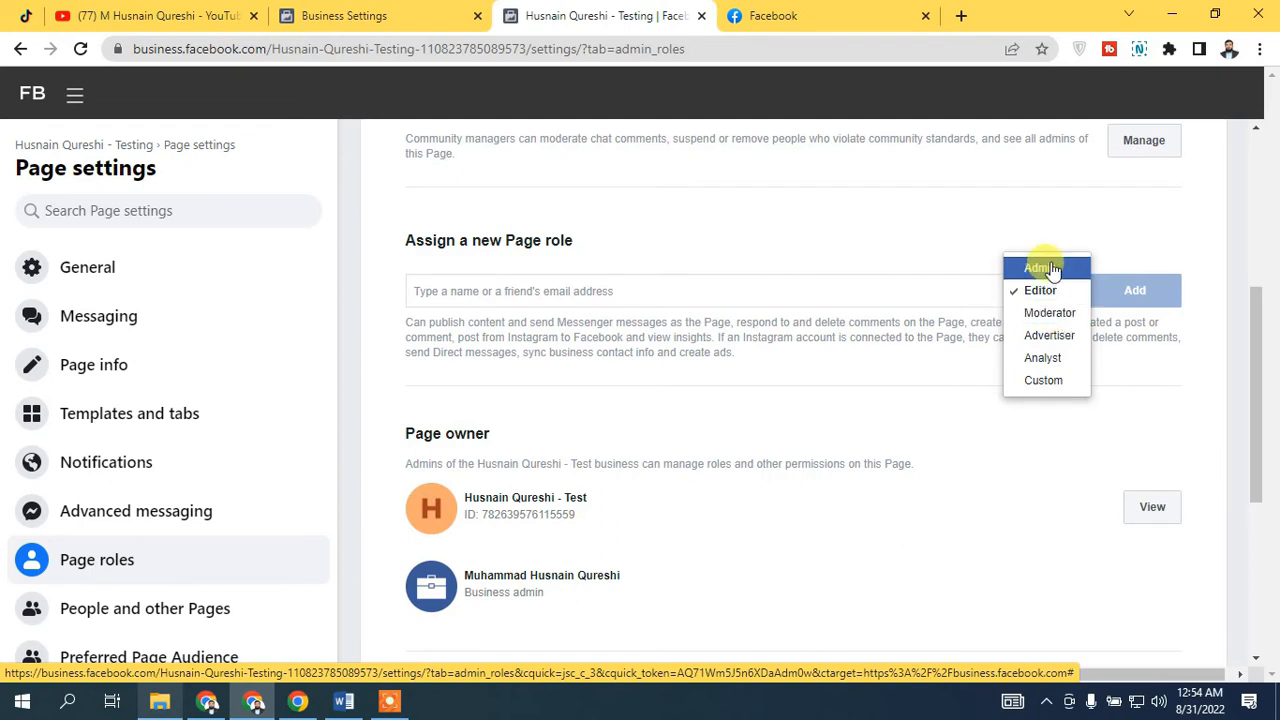
click(918, 258)
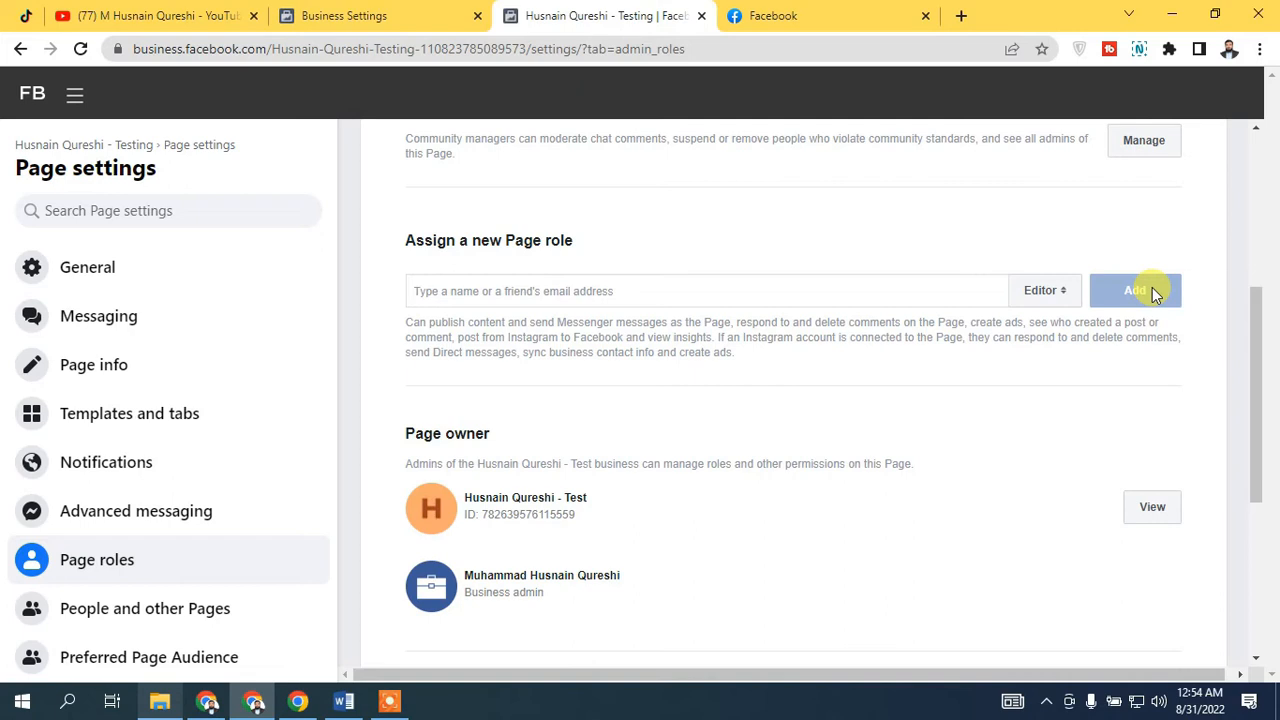
scroll(923, 391, down, 3)
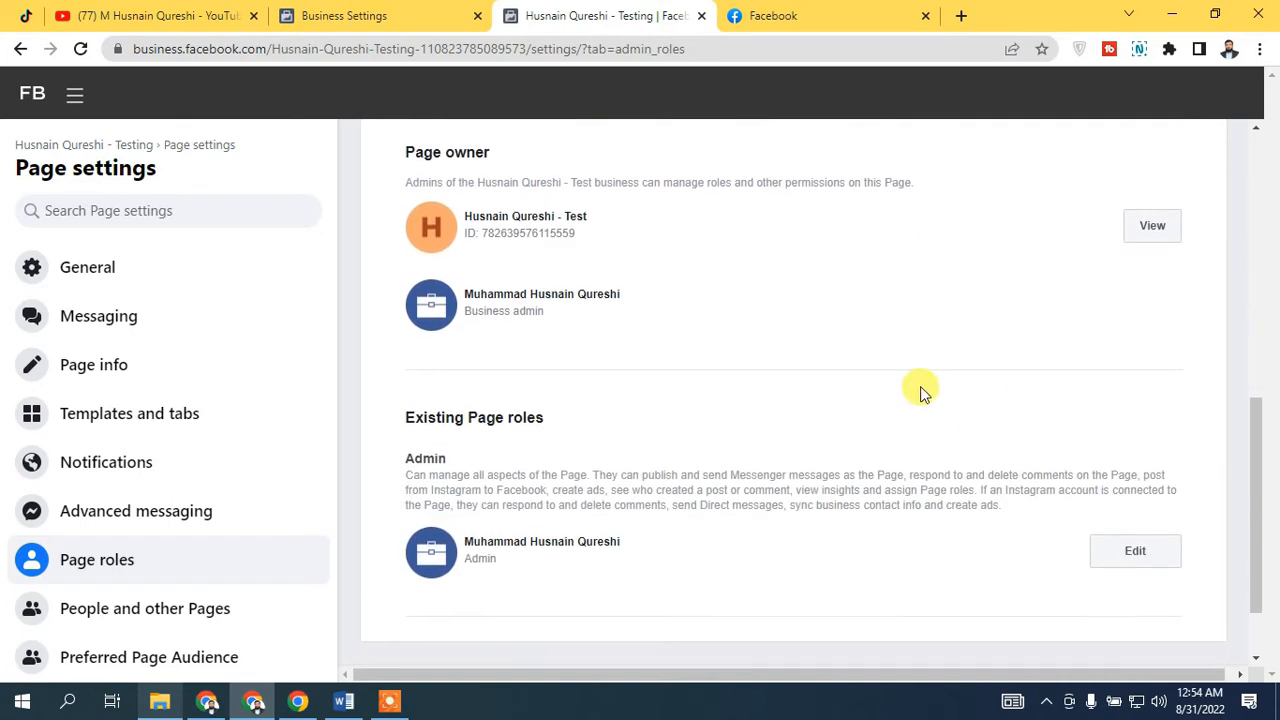
scroll(828, 347, down, 1)
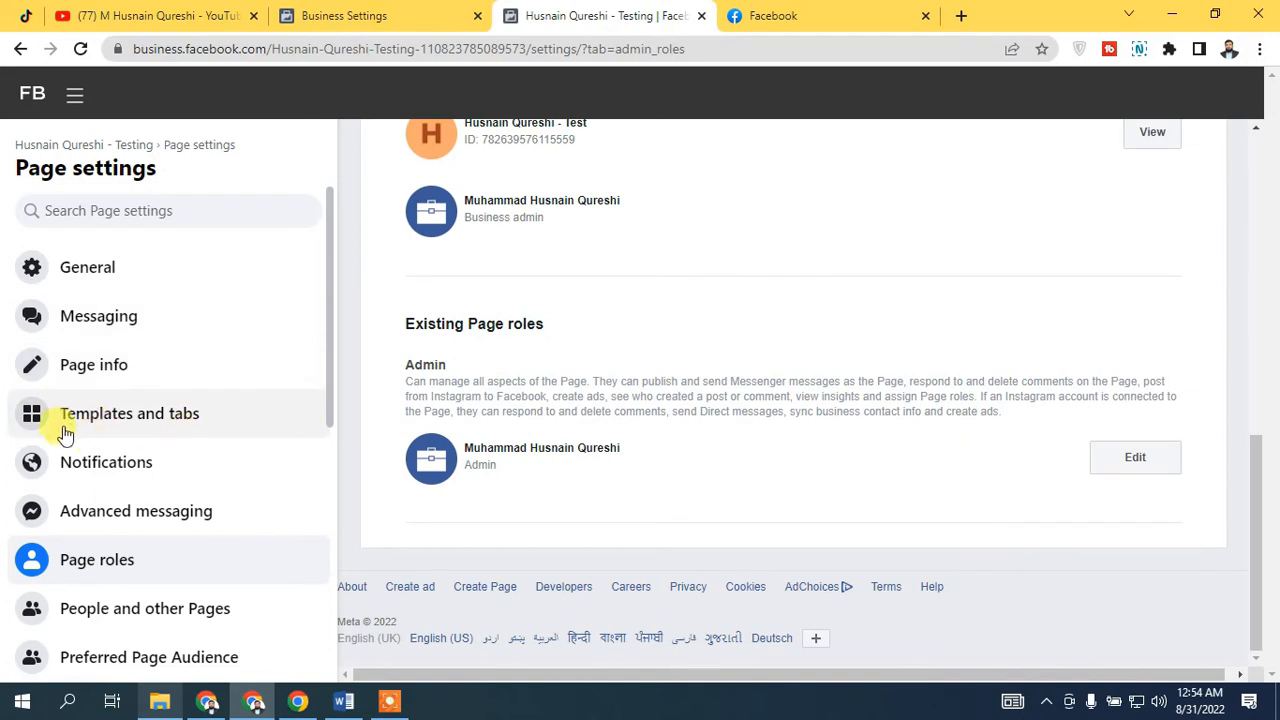
Open the Templates and tabs settings and check which tabs the Page itself displays, then return to the settings.
click(210, 414)
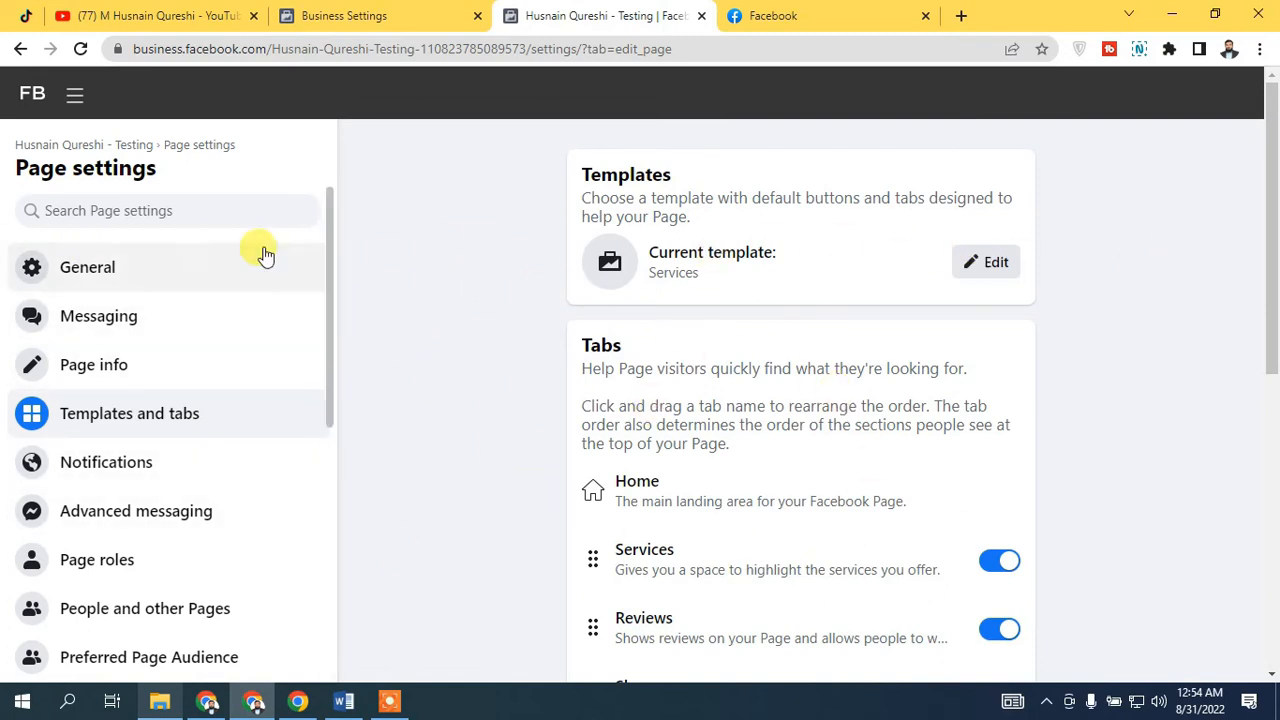
click(84, 148)
scroll(851, 334, down, 3)
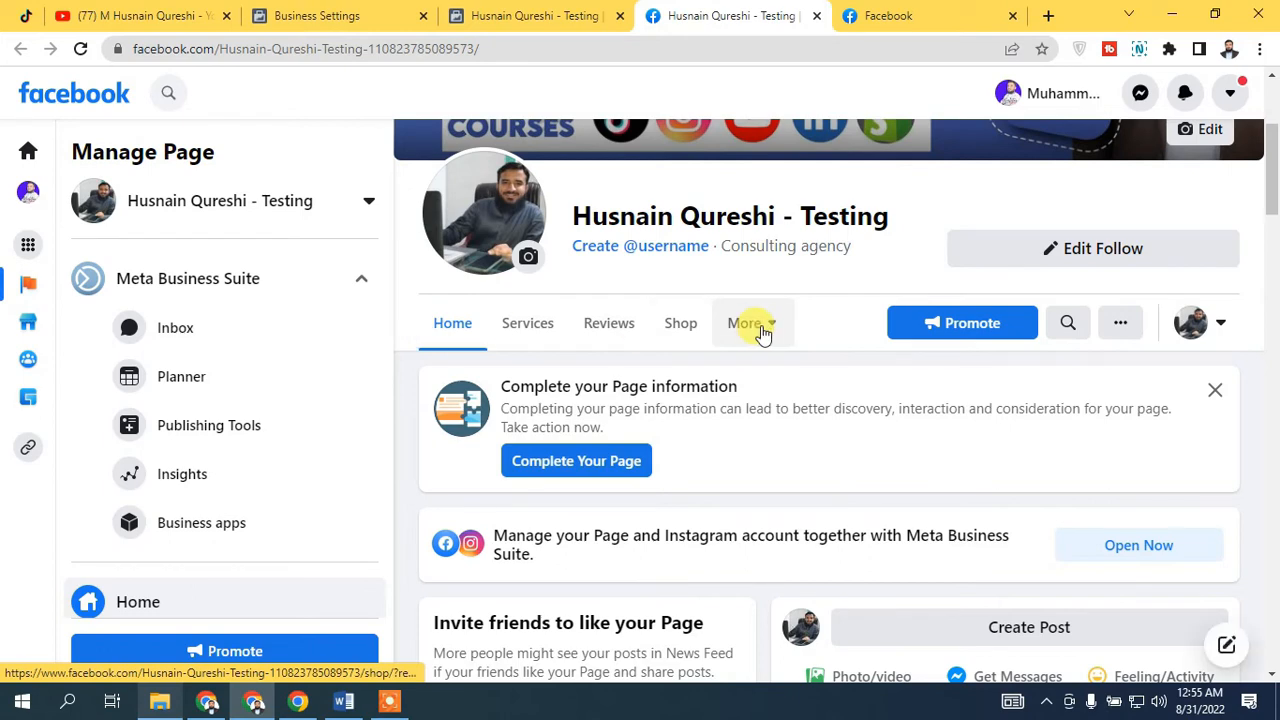
click(600, 15)
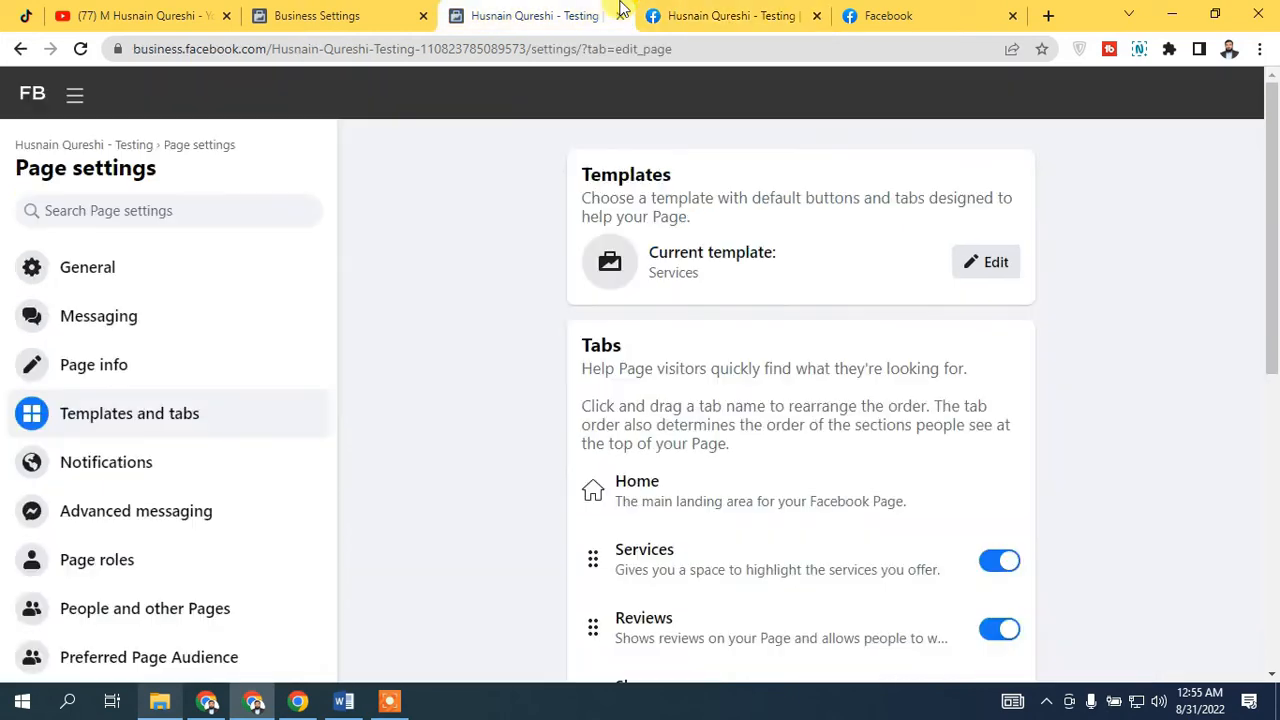
Turn off the Shop, Offers and Events tabs for the Page.
scroll(506, 443, down, 3)
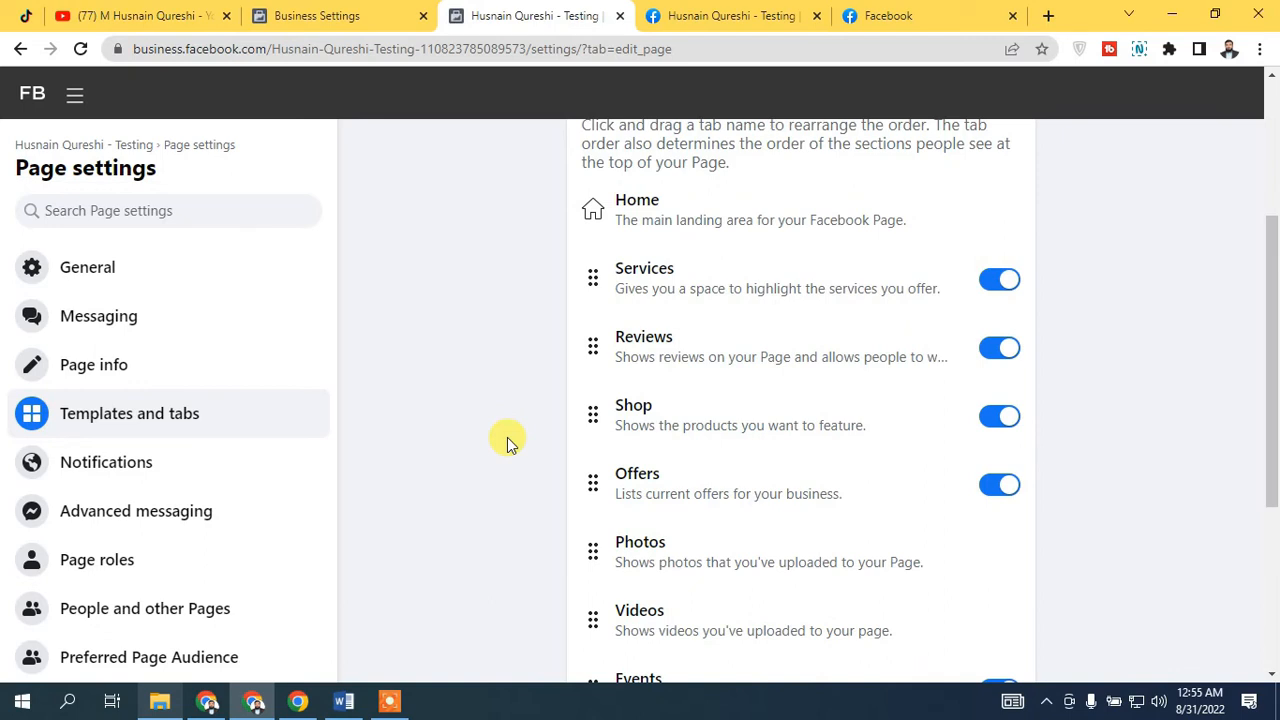
click(1008, 420)
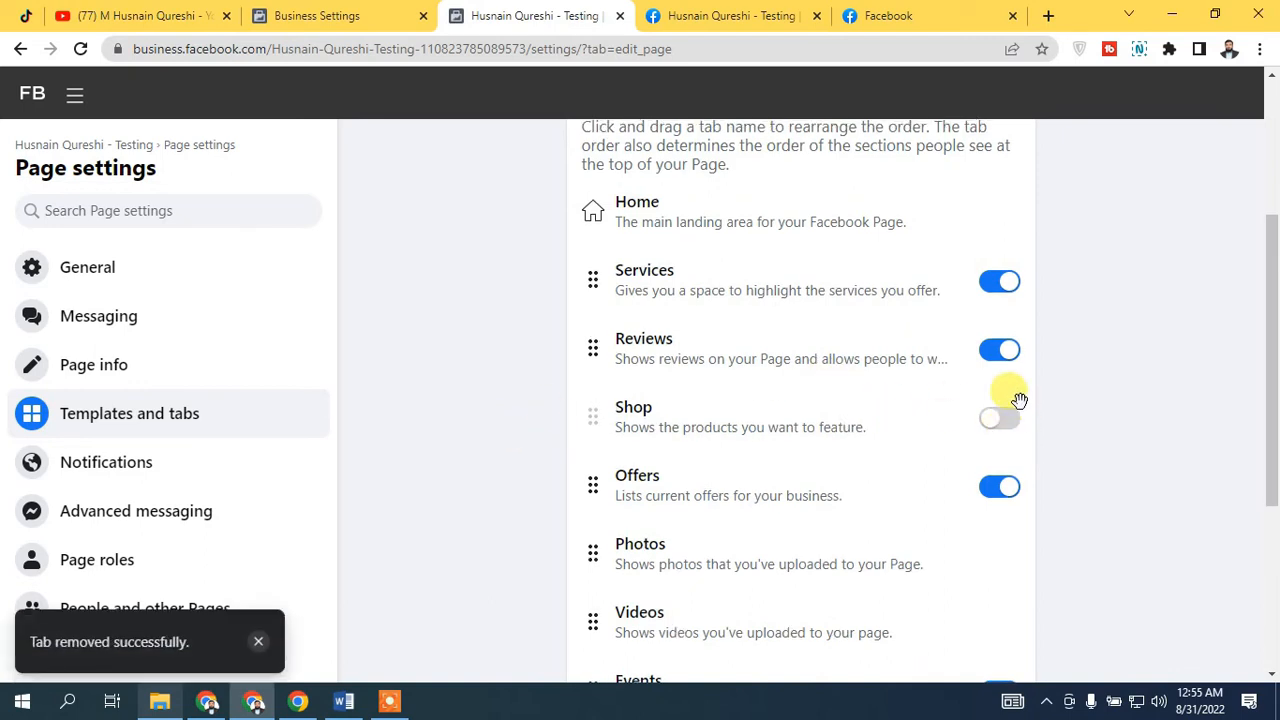
click(1005, 492)
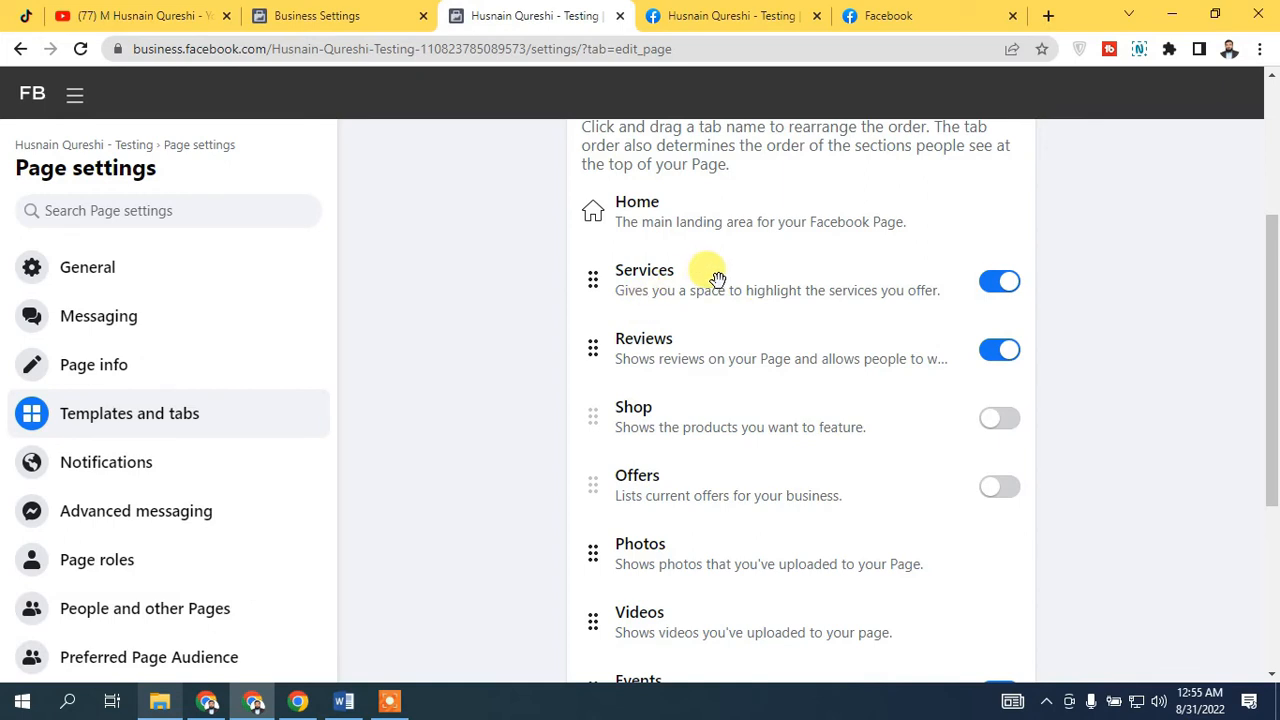
scroll(770, 372, down, 3)
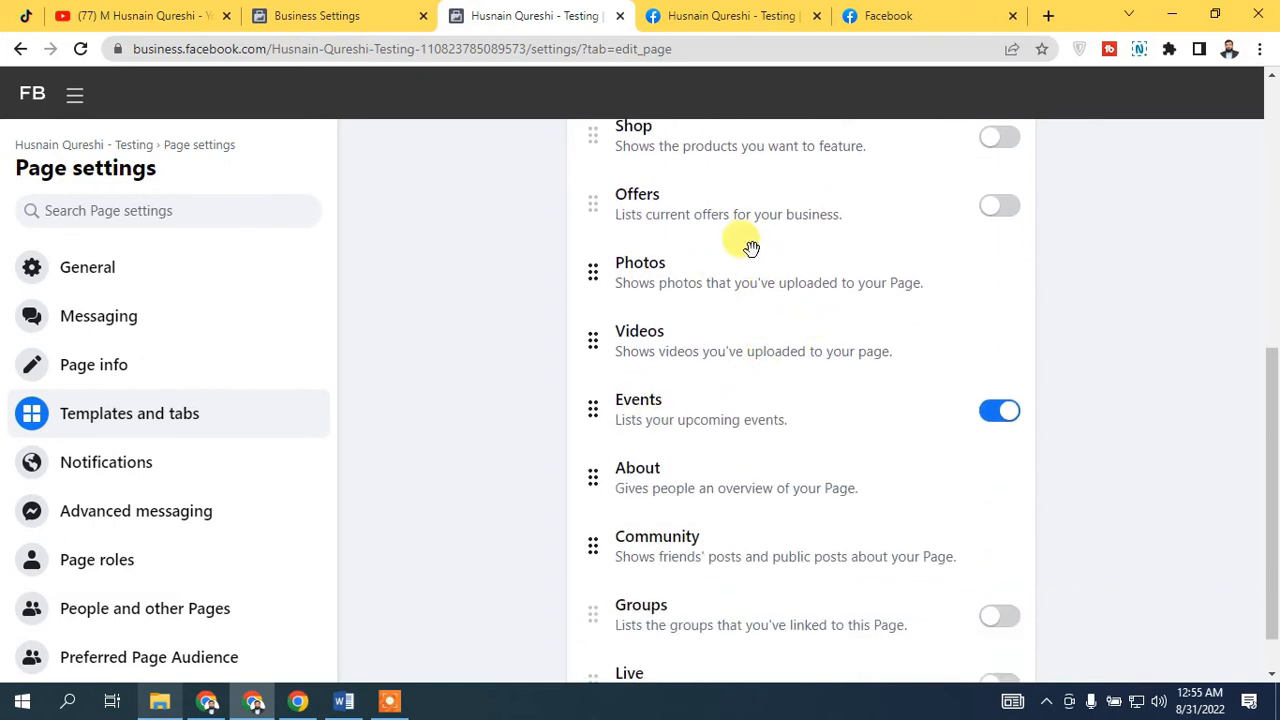
click(1003, 417)
scroll(970, 388, up, 1)
scroll(984, 436, down, 1)
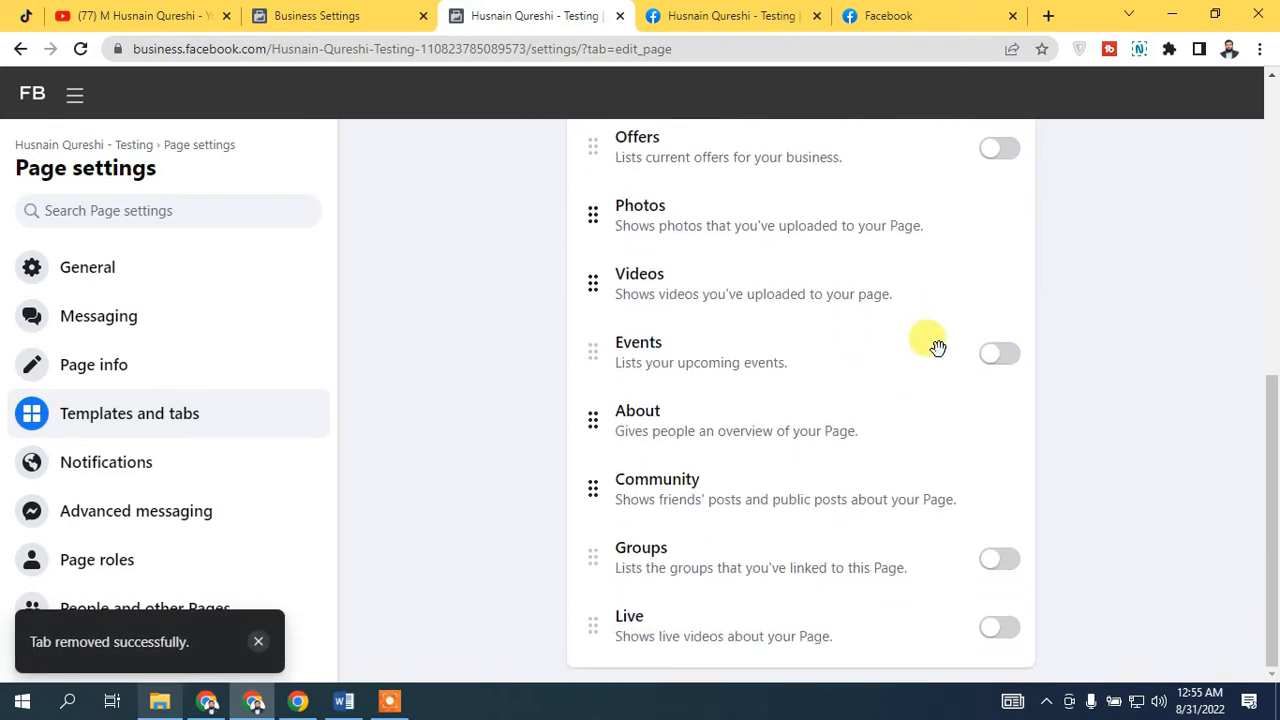
Examine the full list of Page tabs, from Home to Live, and the current template above it.
scroll(940, 409, up, 6)
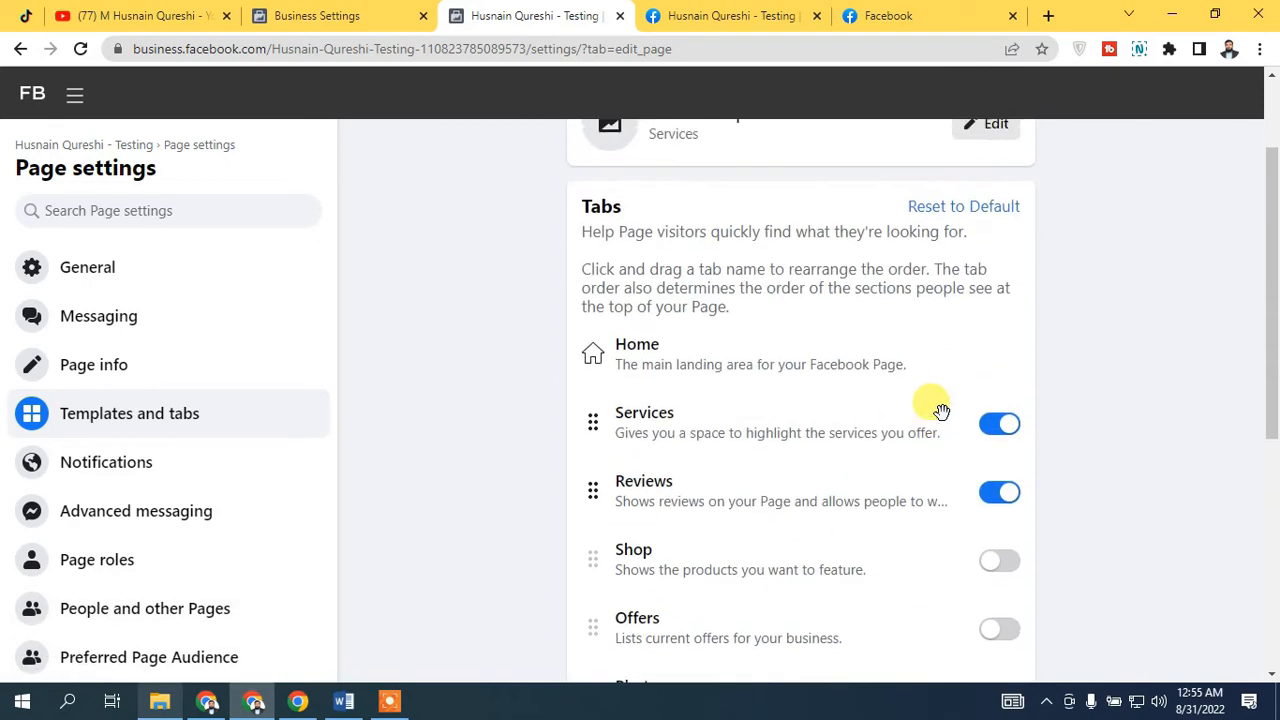
scroll(800, 467, down, 5)
scroll(752, 467, down, 2)
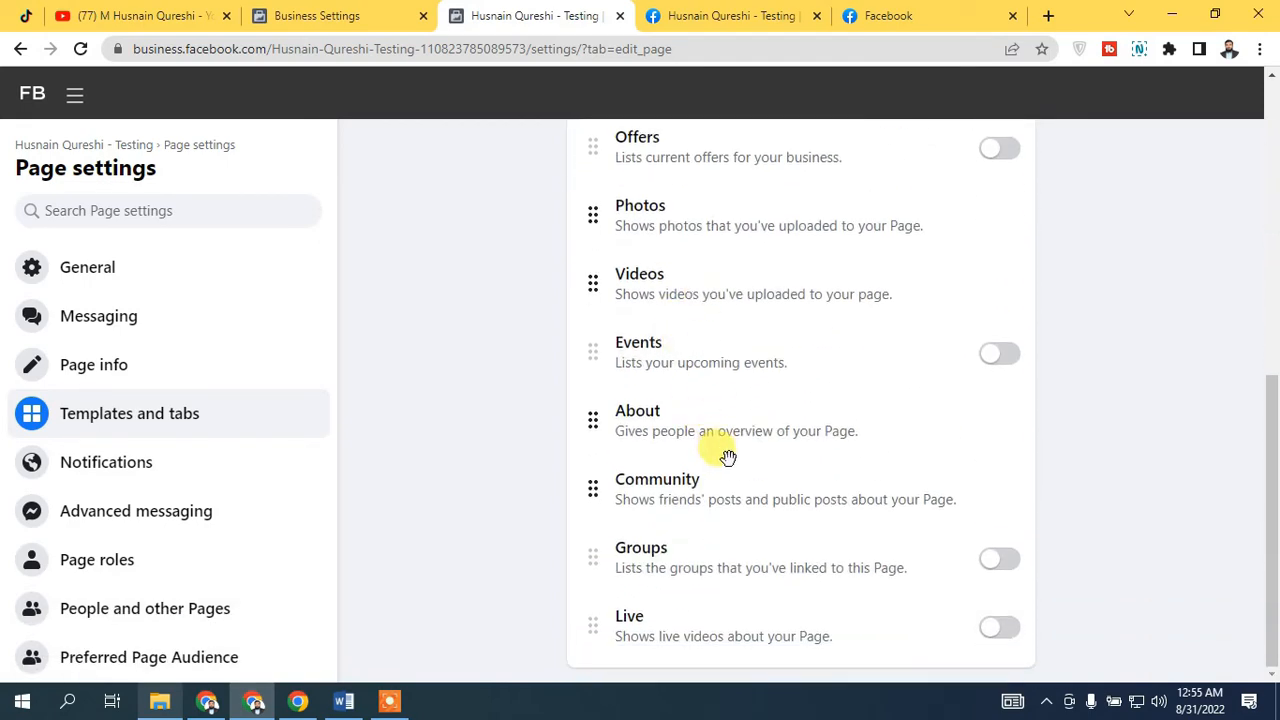
scroll(734, 451, up, 4)
scroll(734, 463, down, 3)
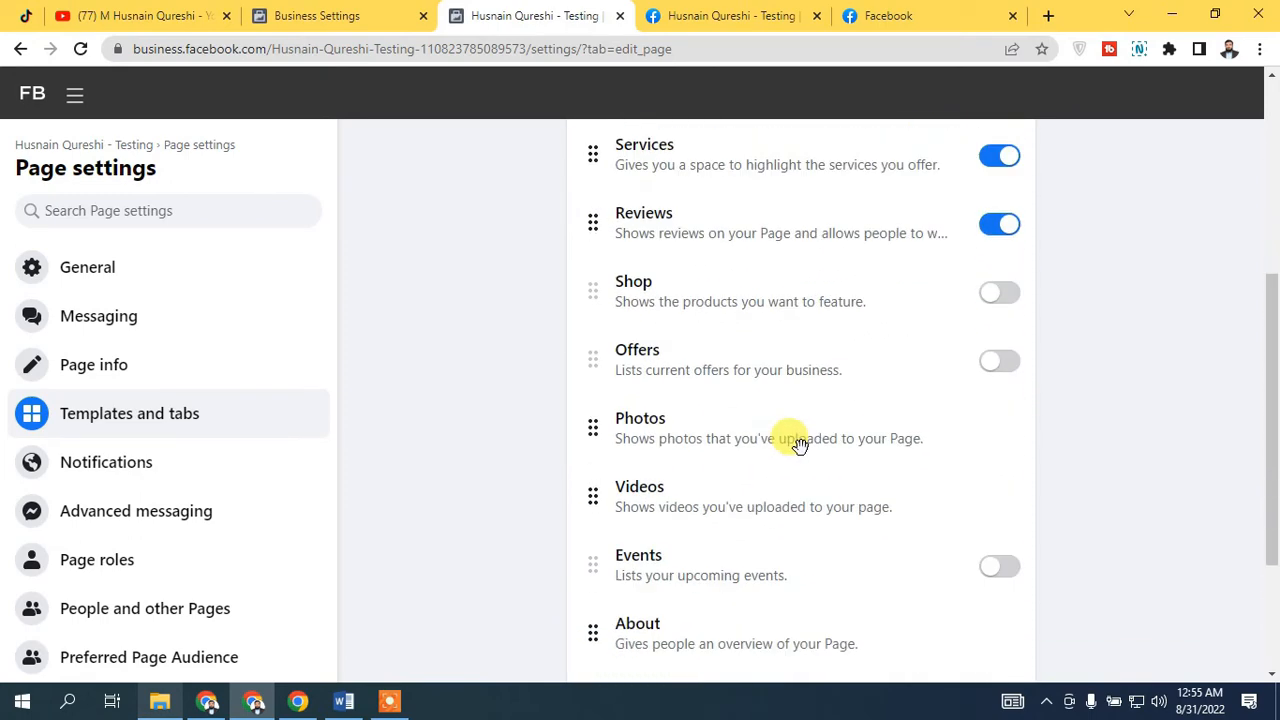
drag(605, 470, 729, 480)
scroll(757, 477, down, 2)
scroll(714, 491, up, 3)
scroll(707, 513, up, 3)
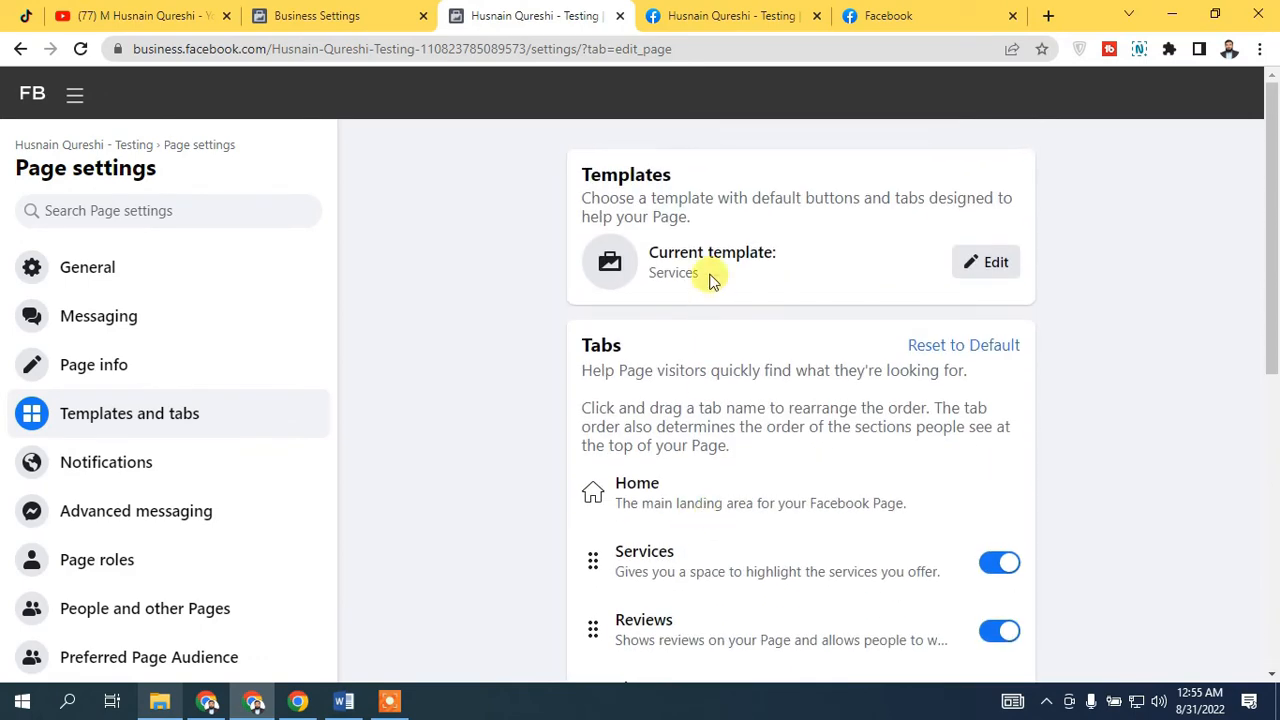
Browse the available Page templates and preview the Business template, then close the templates without applying one.
click(995, 263)
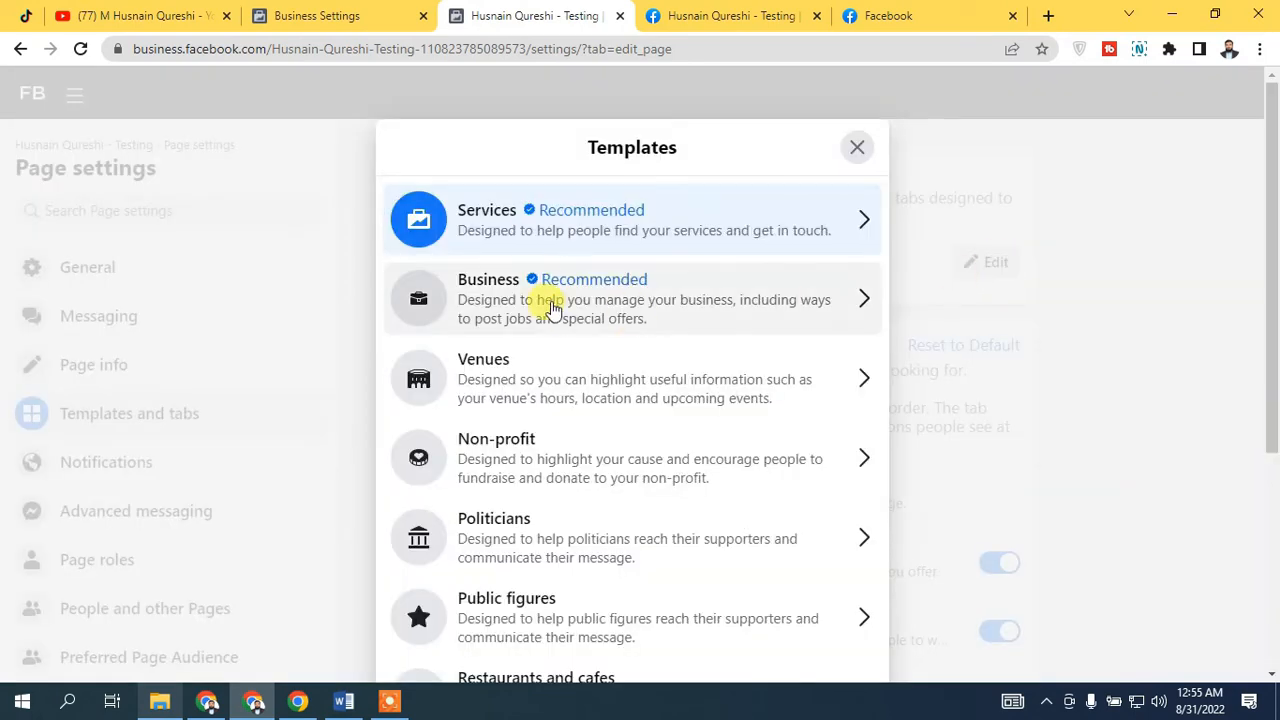
scroll(557, 371, down, 4)
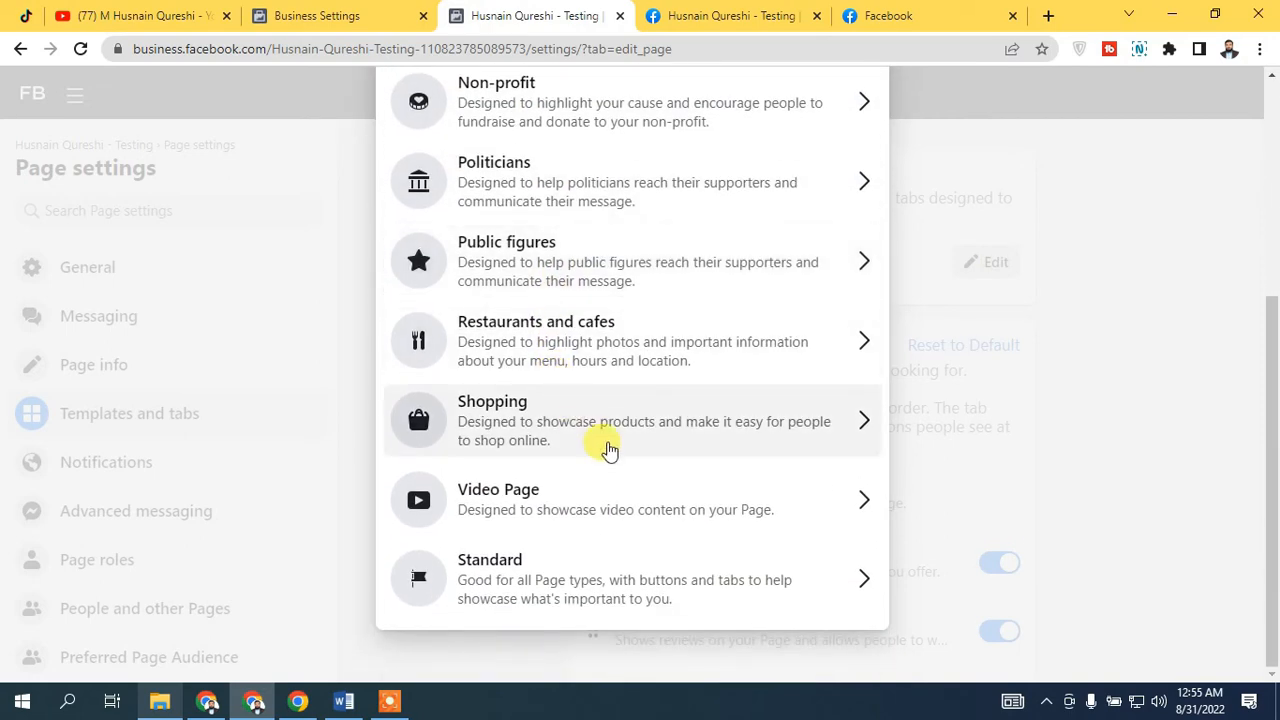
scroll(610, 450, up, 5)
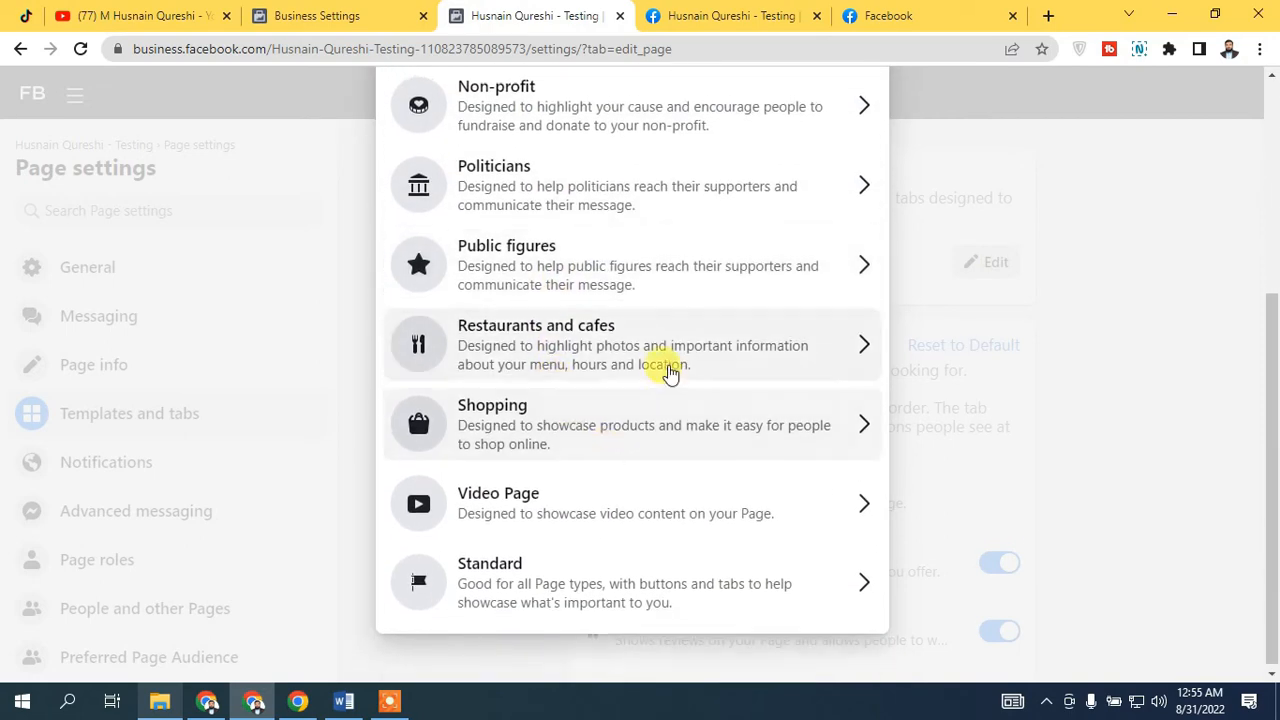
click(645, 318)
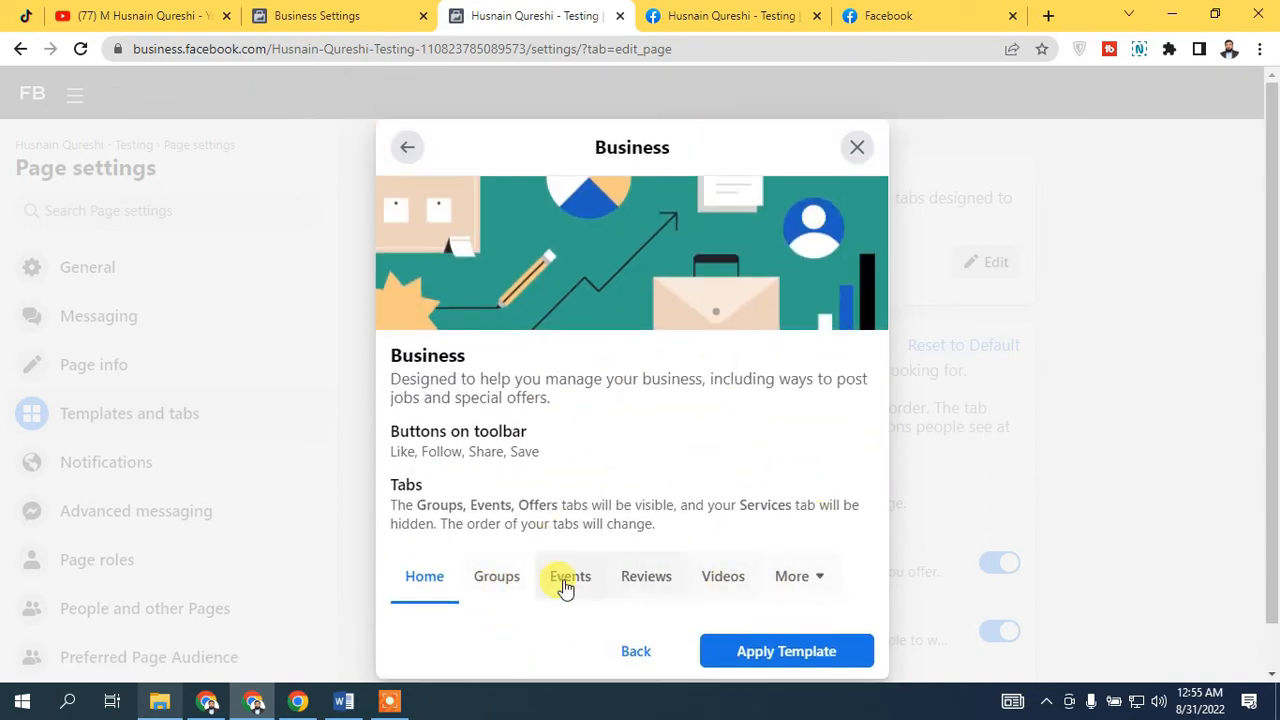
scroll(675, 373, down, 1)
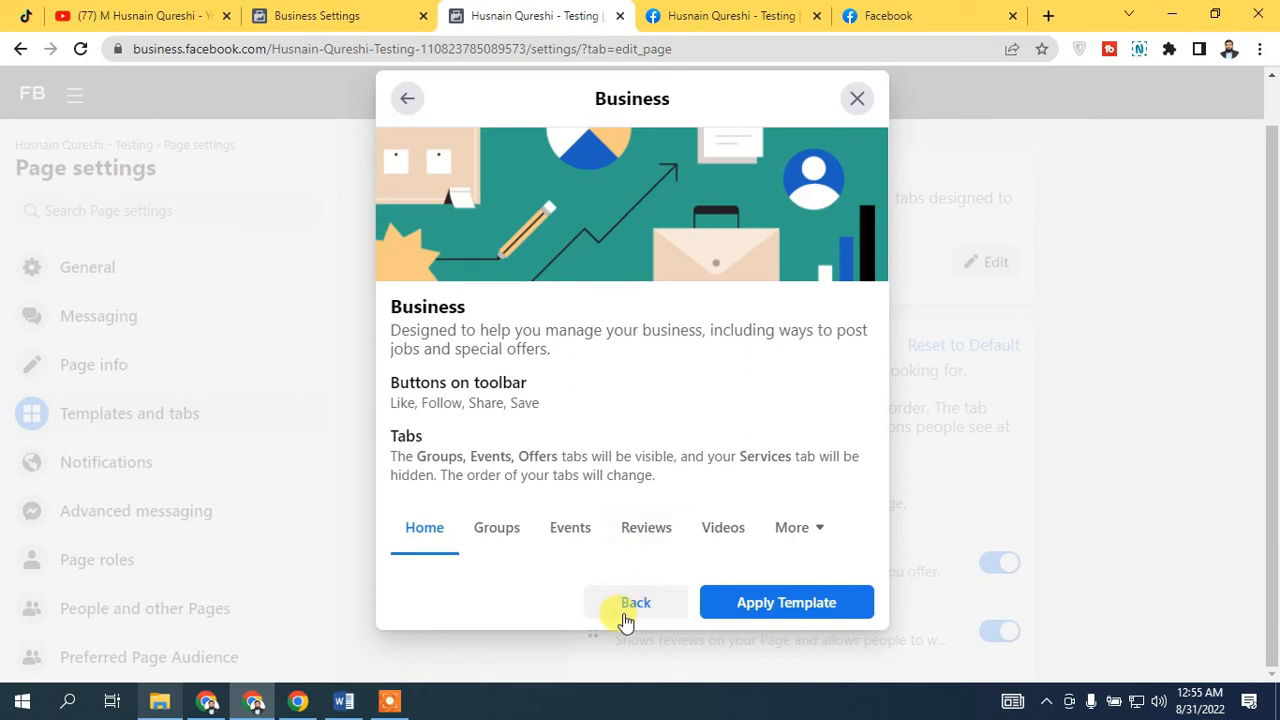
click(632, 609)
click(857, 98)
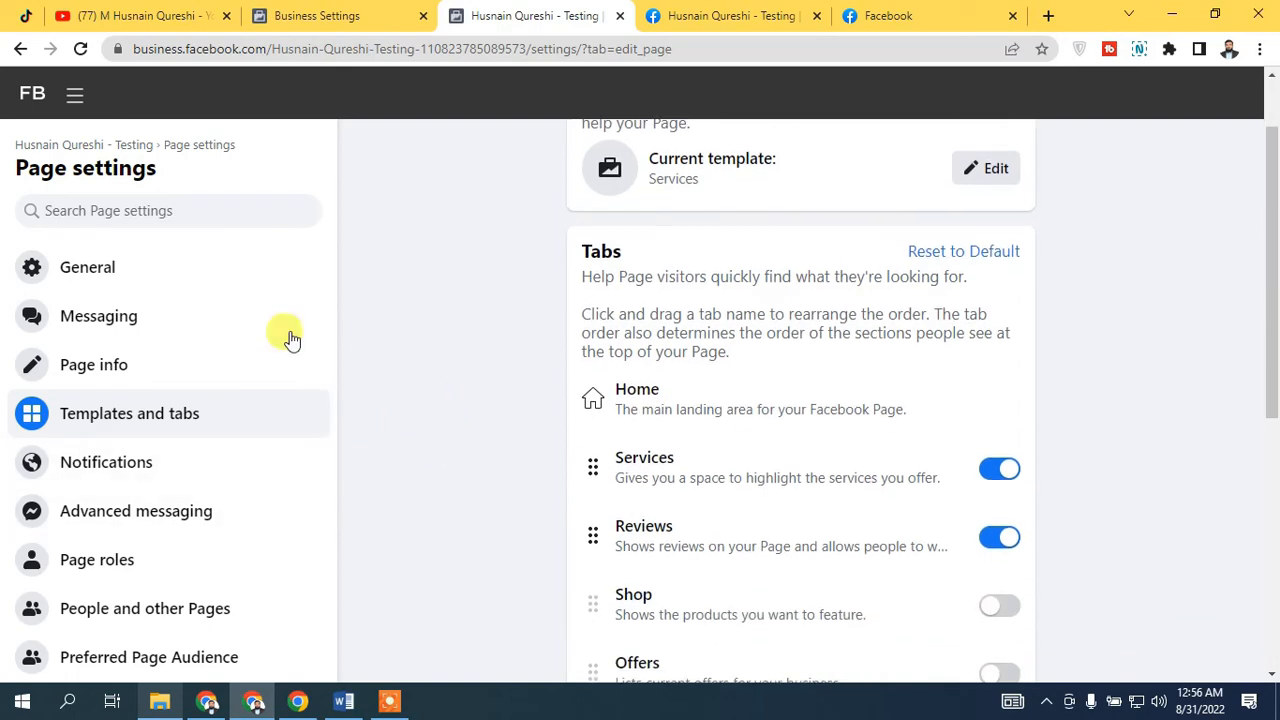
In the Page's Messaging settings, turn on "Show a greeting" for starting a Messenger conversation.
click(103, 310)
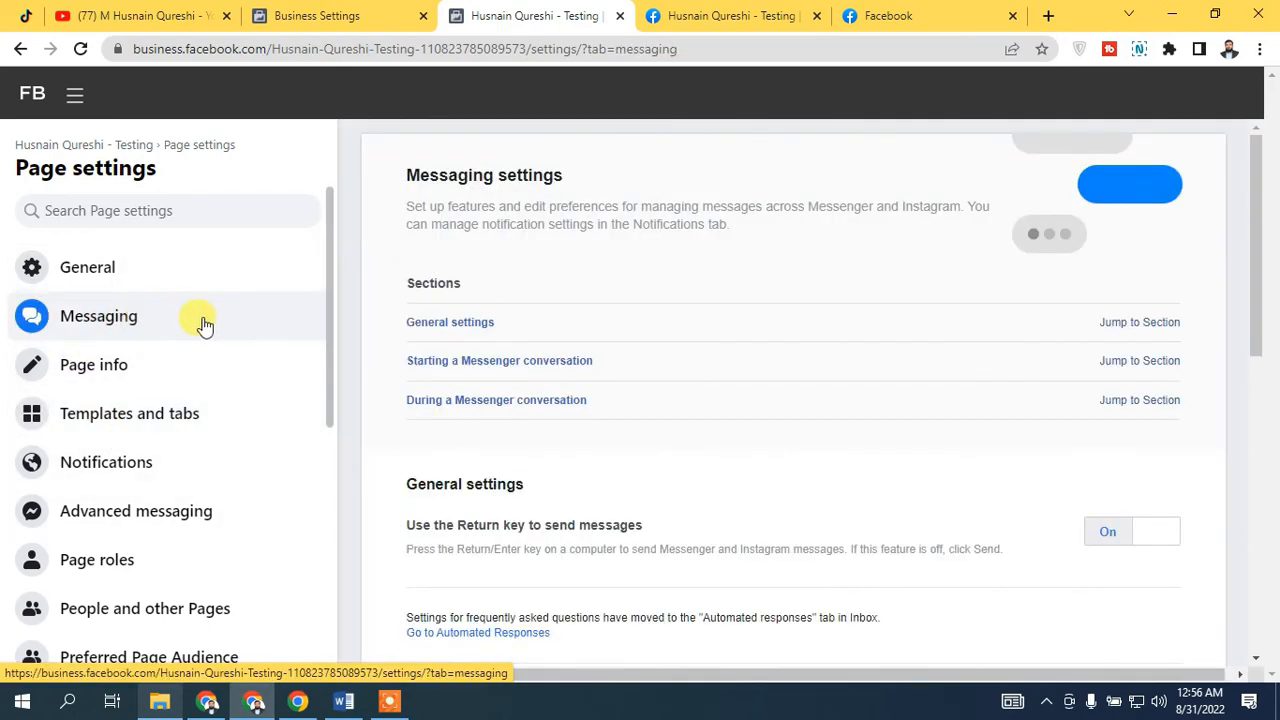
scroll(809, 366, down, 3)
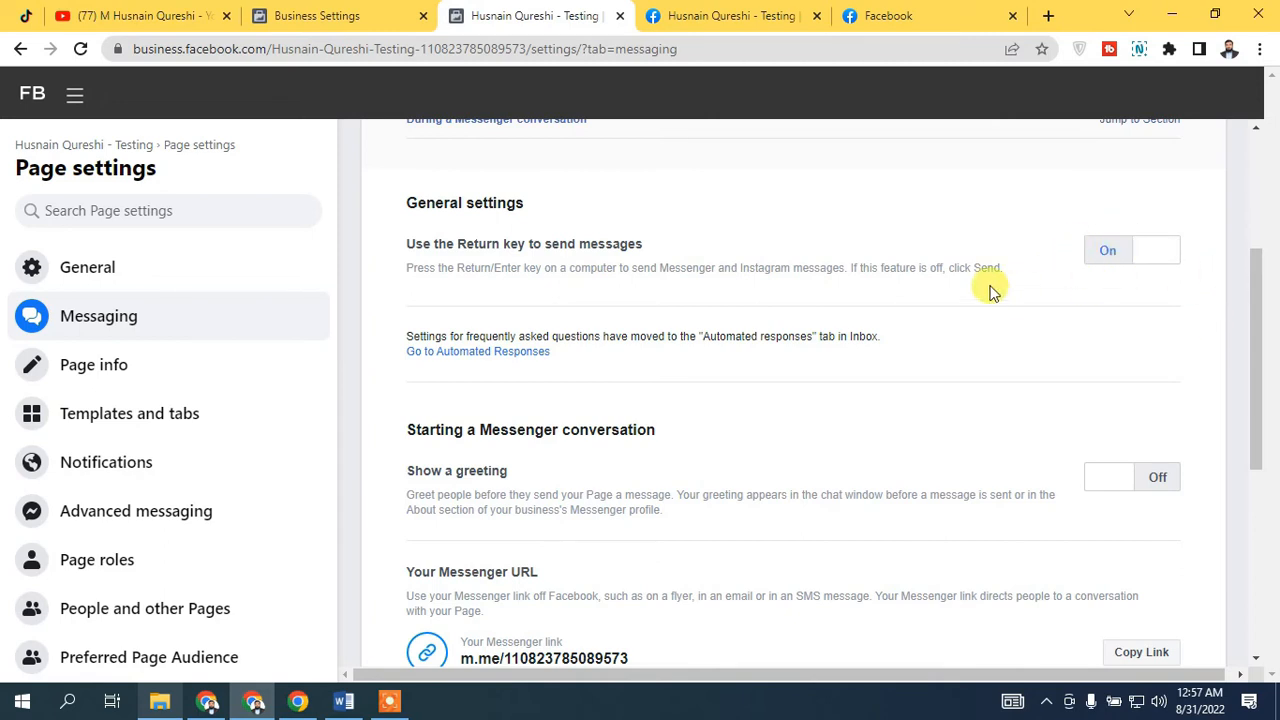
scroll(980, 310, down, 2)
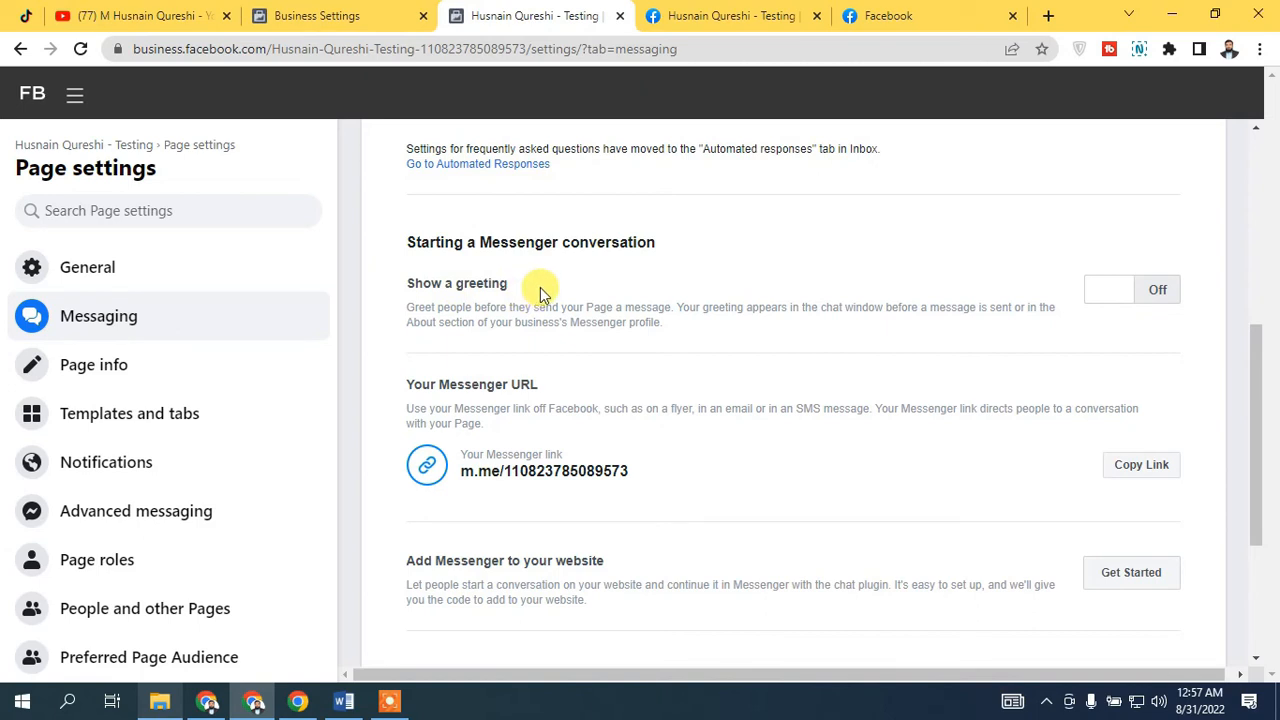
click(1097, 290)
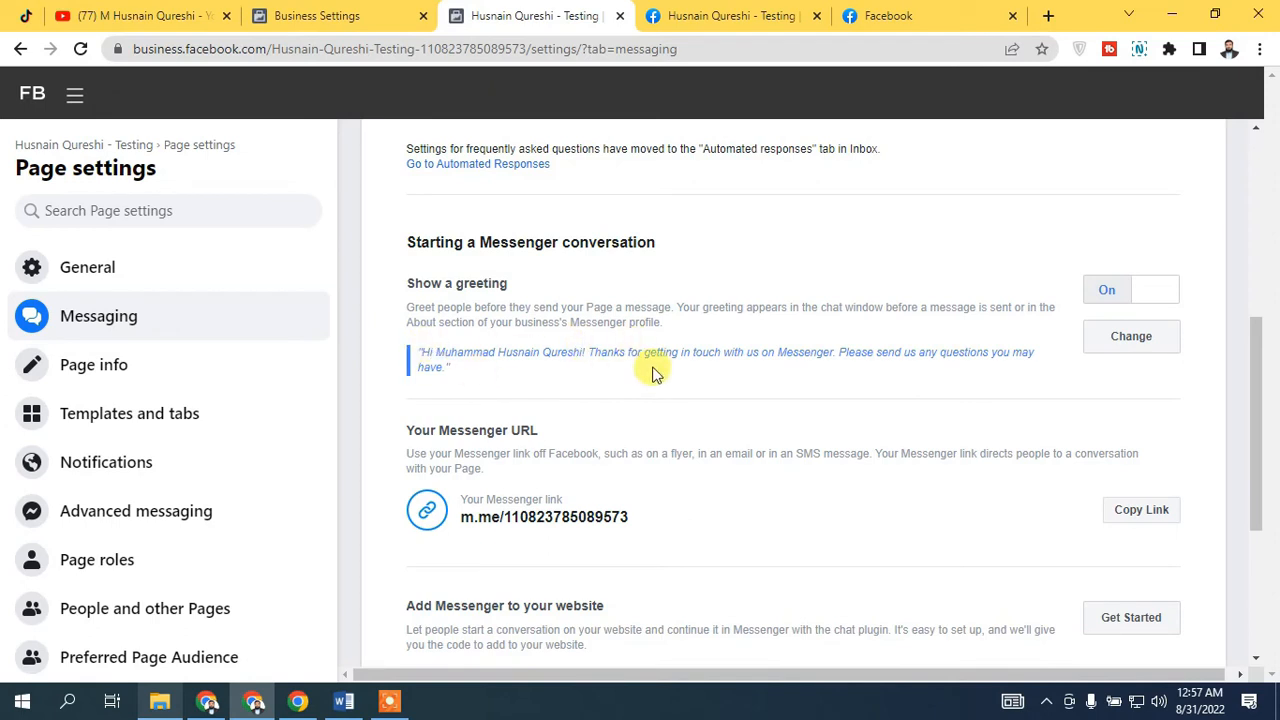
drag(449, 358, 873, 395)
click(857, 385)
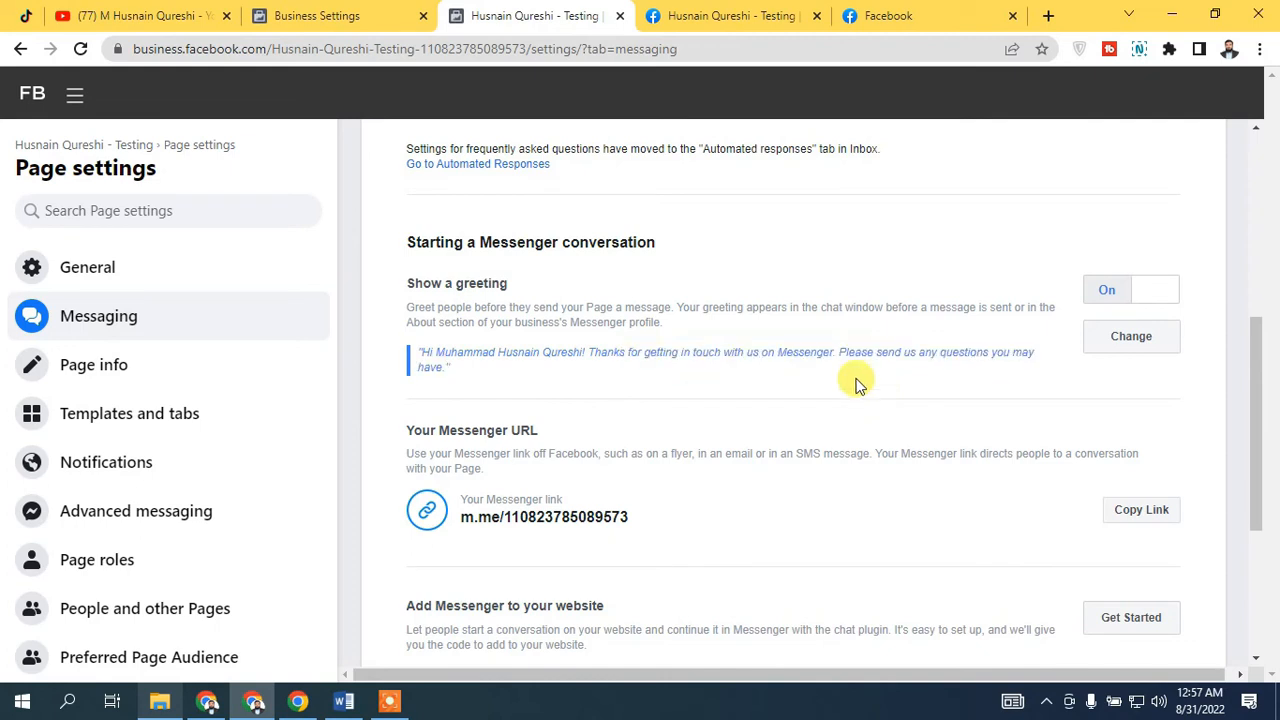
Edit the Messenger greeting by removing the customer's name placeholder after "Hi", inserting "Full name of recipient" instead, and save it.
click(1133, 338)
scroll(965, 338, down, 3)
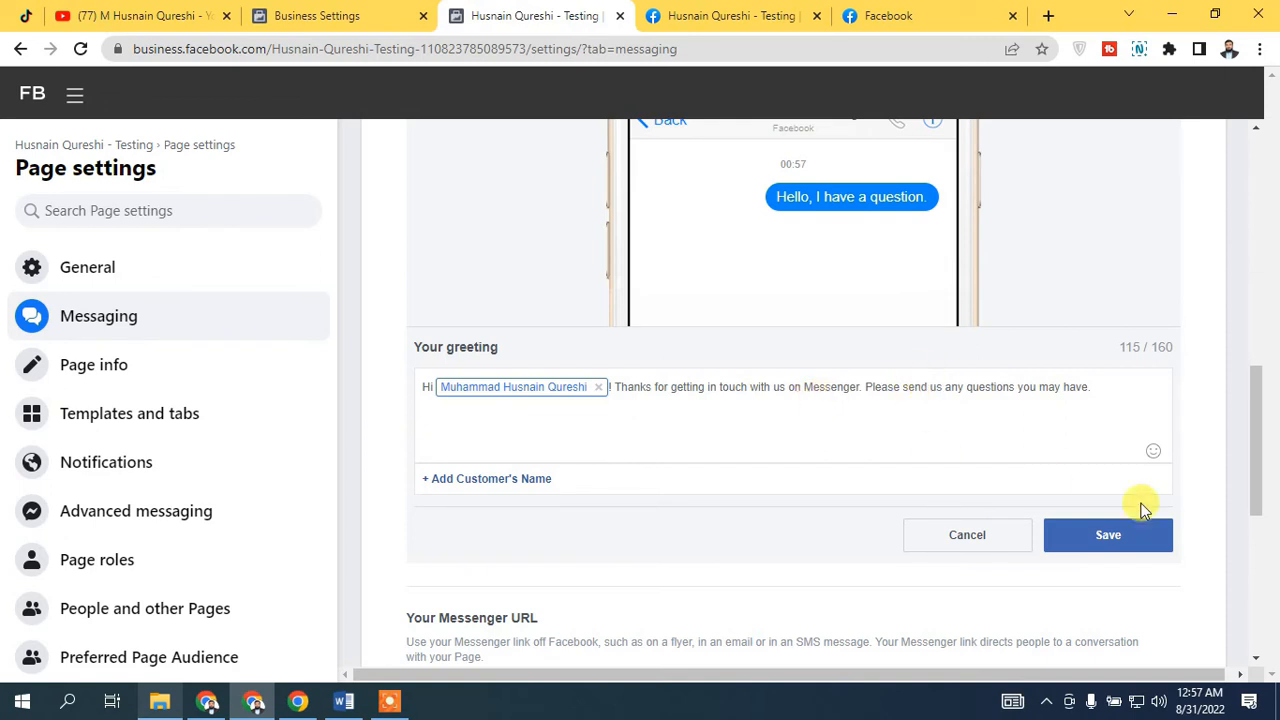
click(598, 387)
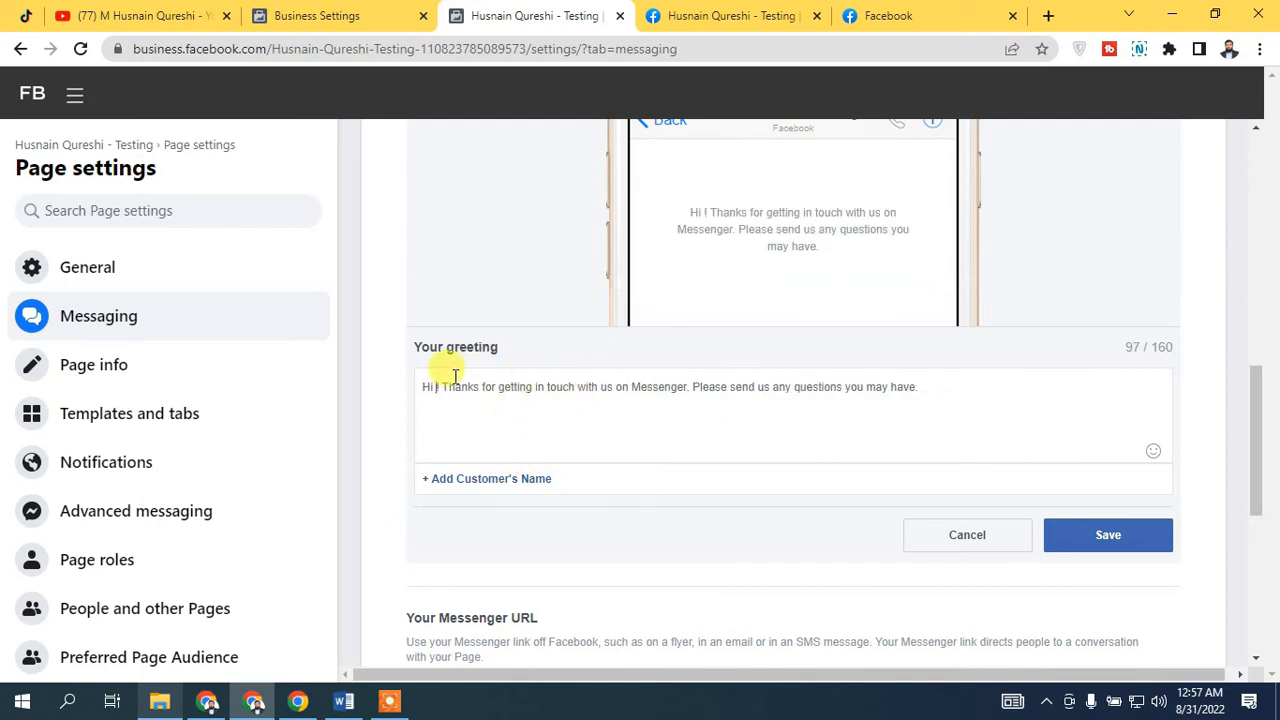
click(522, 480)
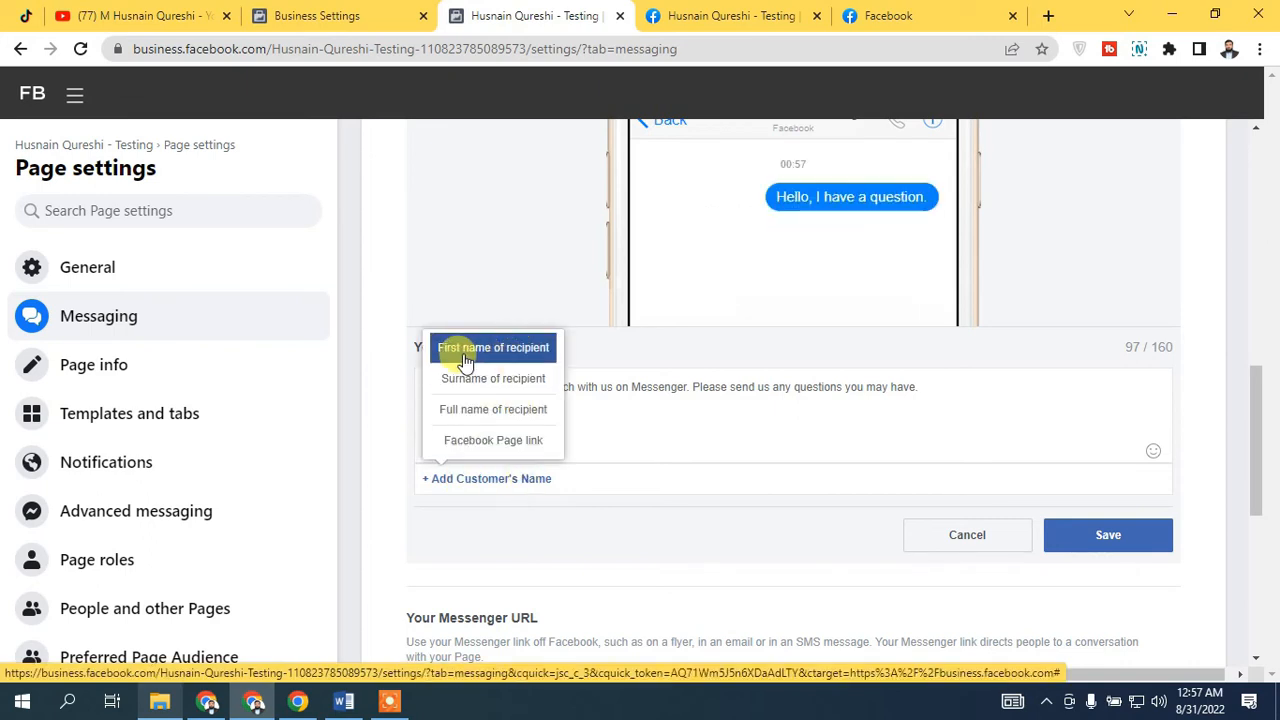
click(512, 418)
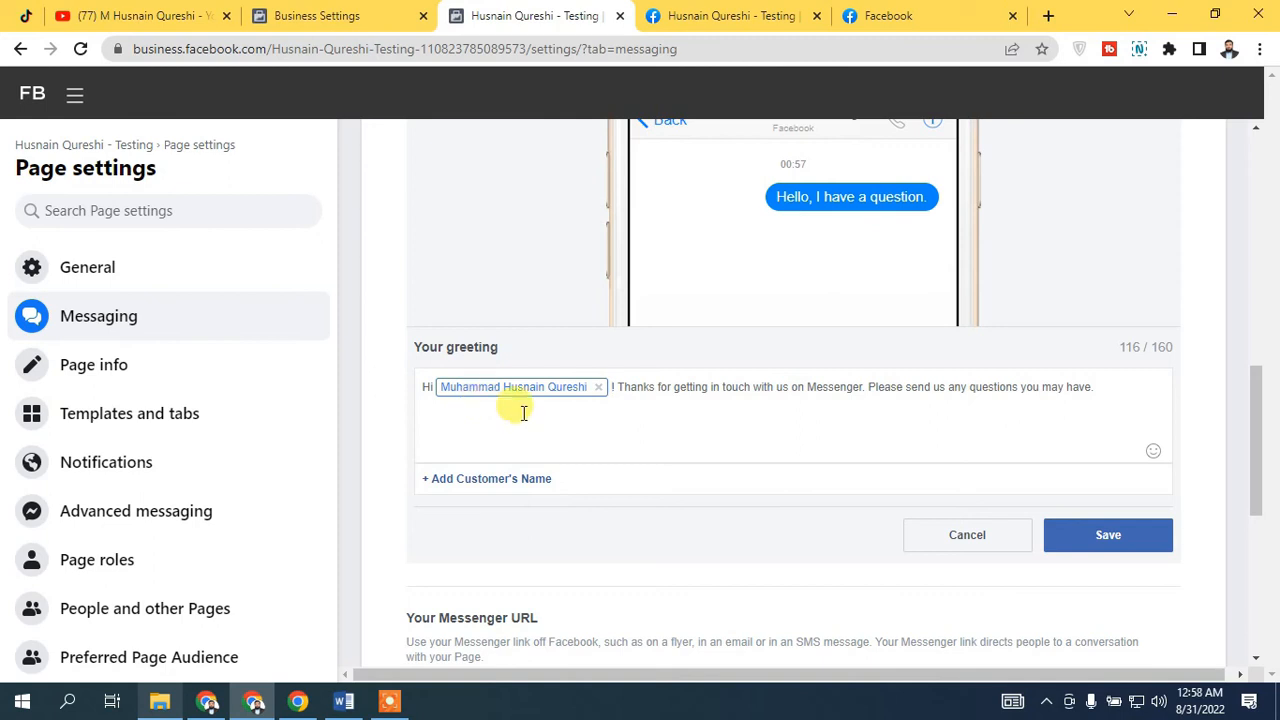
scroll(840, 212, up, 1)
scroll(840, 212, up, 2)
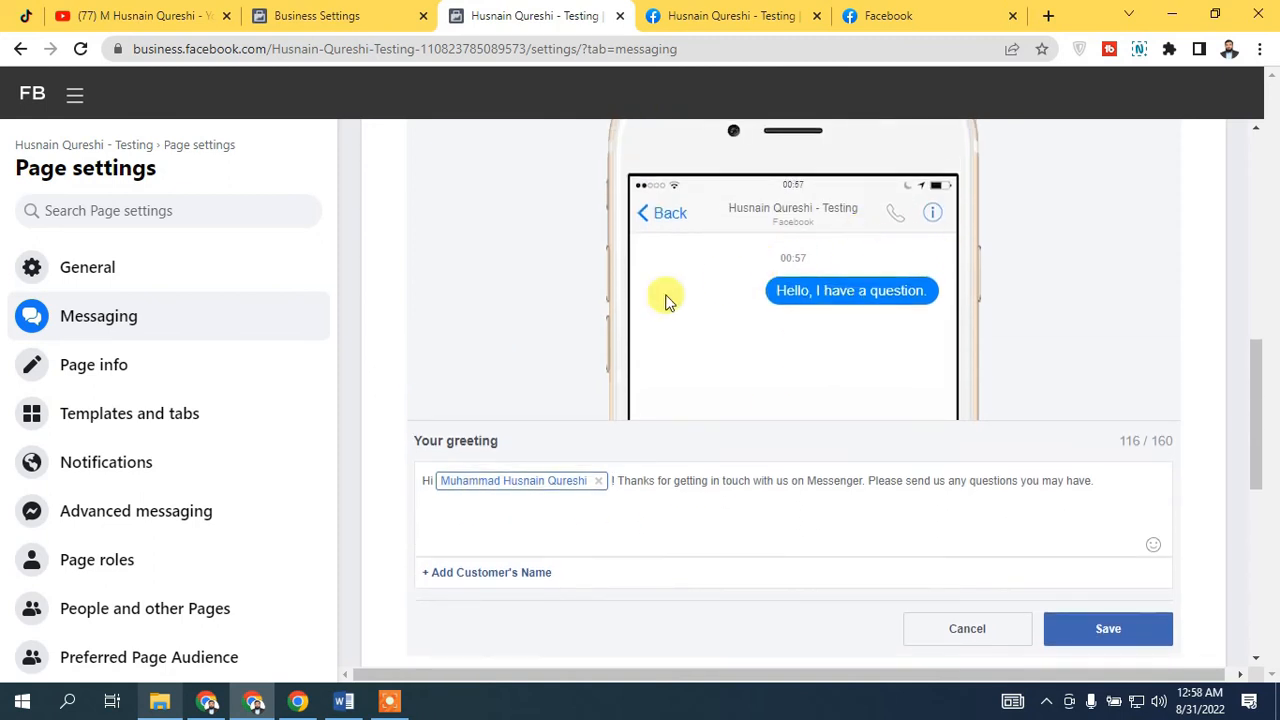
click(1120, 632)
Look over the saved greeting, the Messenger URL, the website chat option and the automated responses setting.
scroll(700, 350, up, 1)
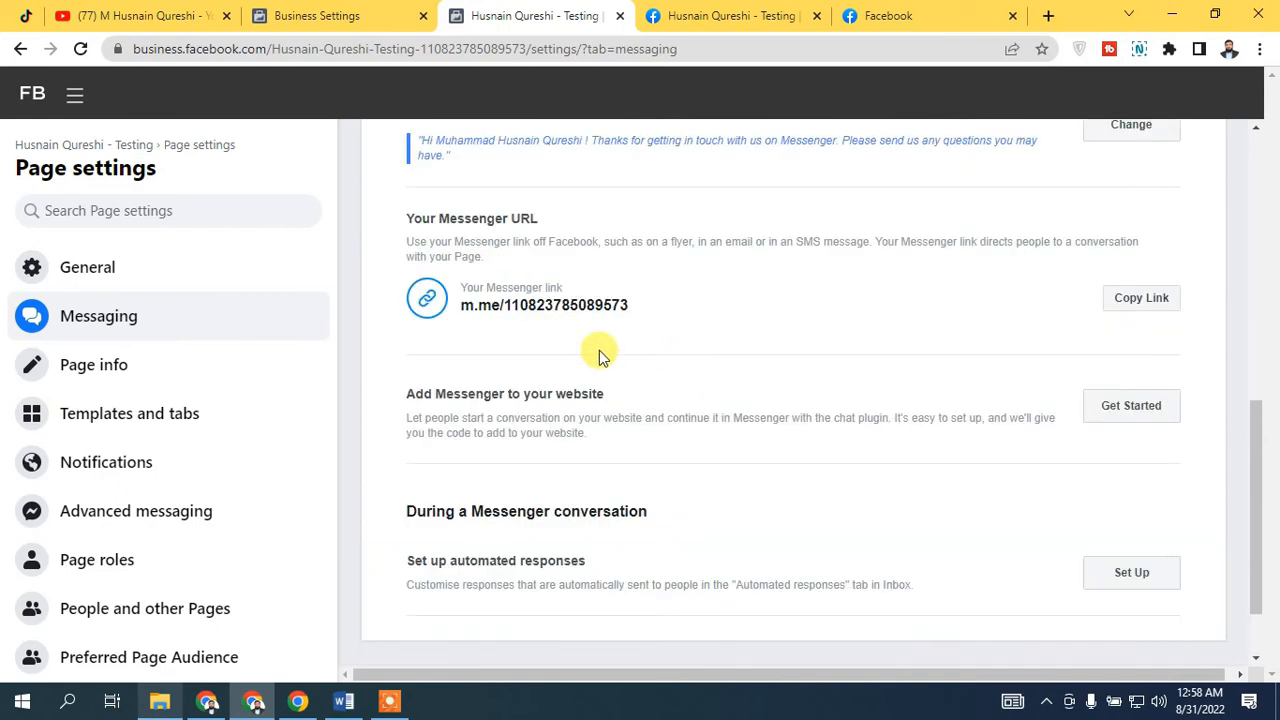
scroll(663, 452, up, 2)
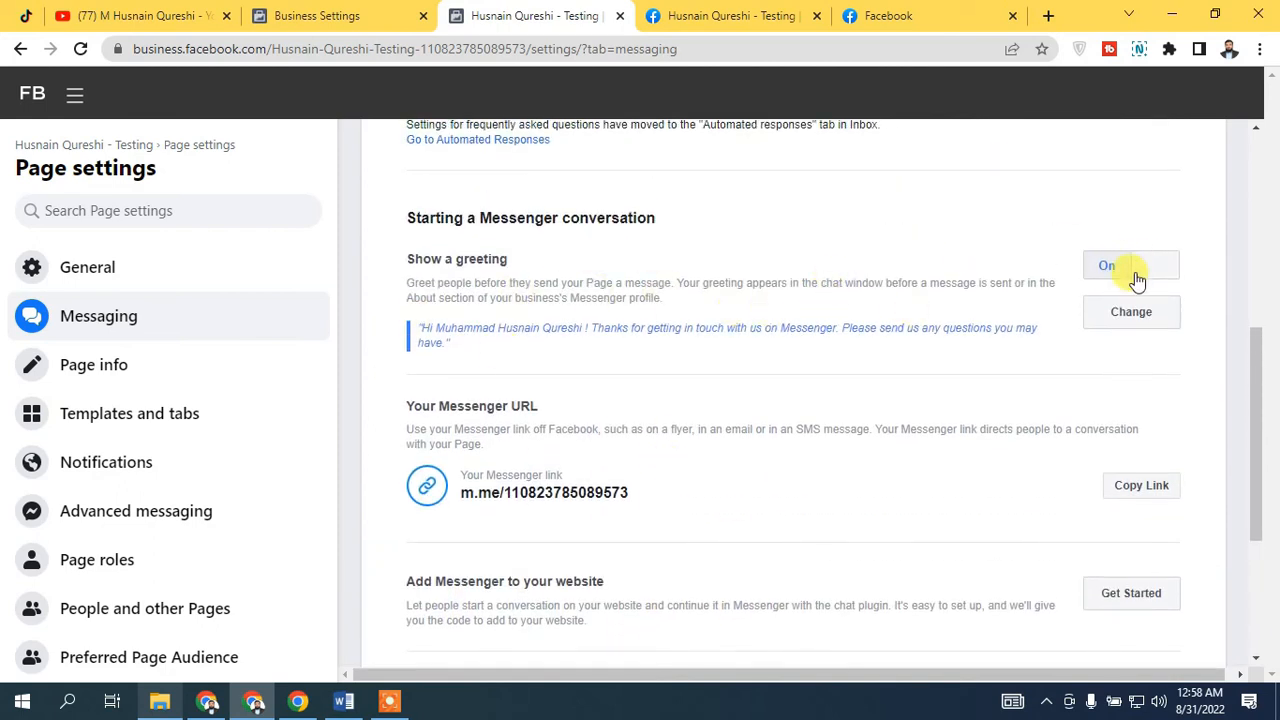
scroll(857, 383, down, 2)
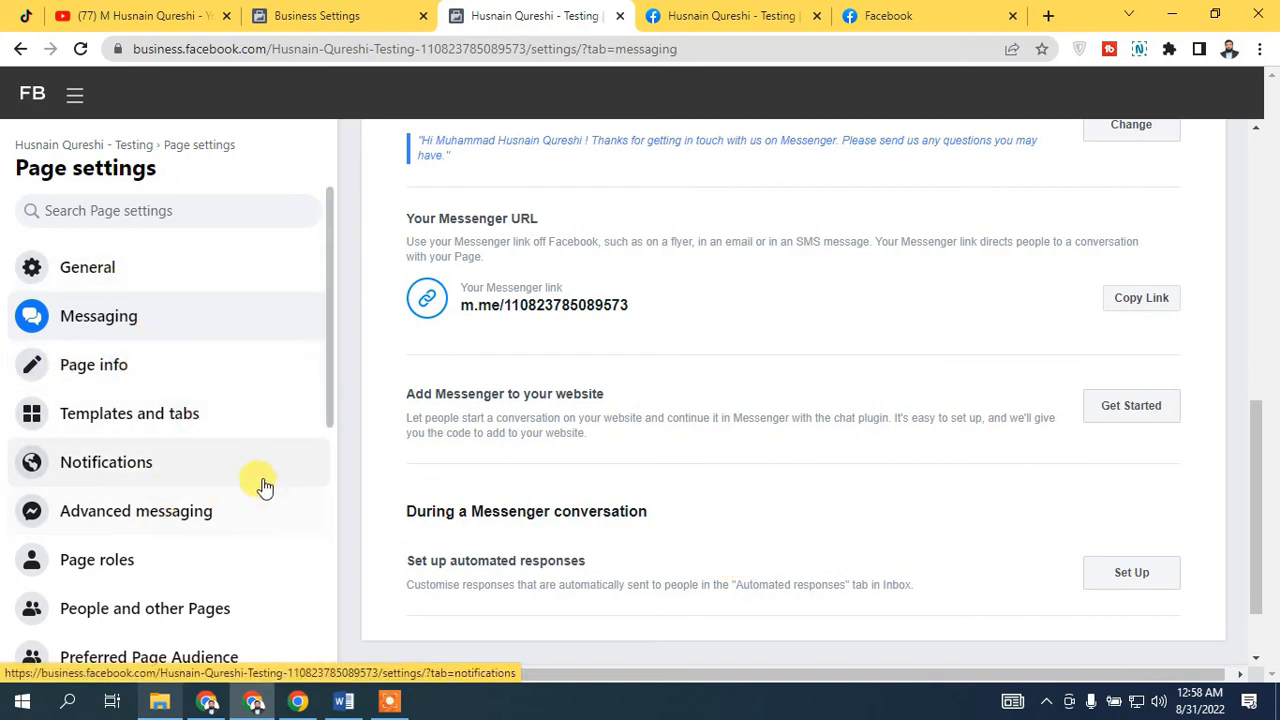
Look over the Page settings categories and the Page itself, from its cover down to the friend invites, Page tips, ad options and posts.
scroll(250, 470, down, 1)
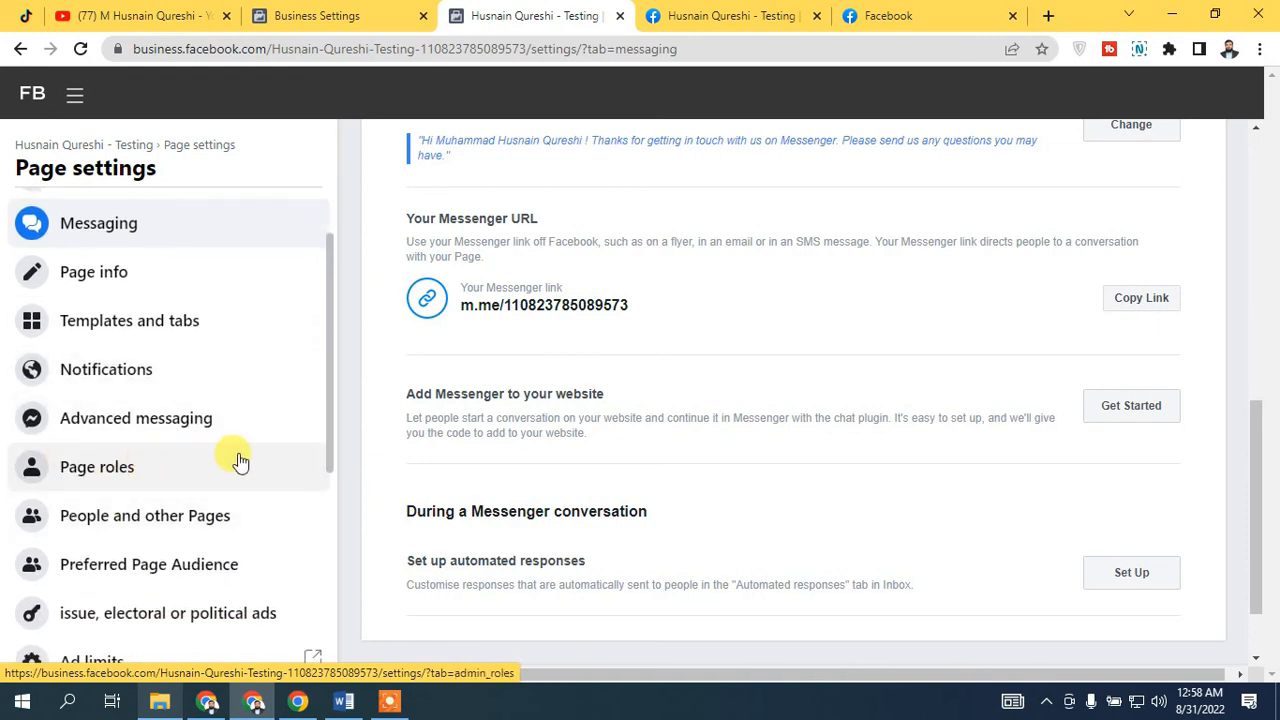
scroll(234, 457, up, 1)
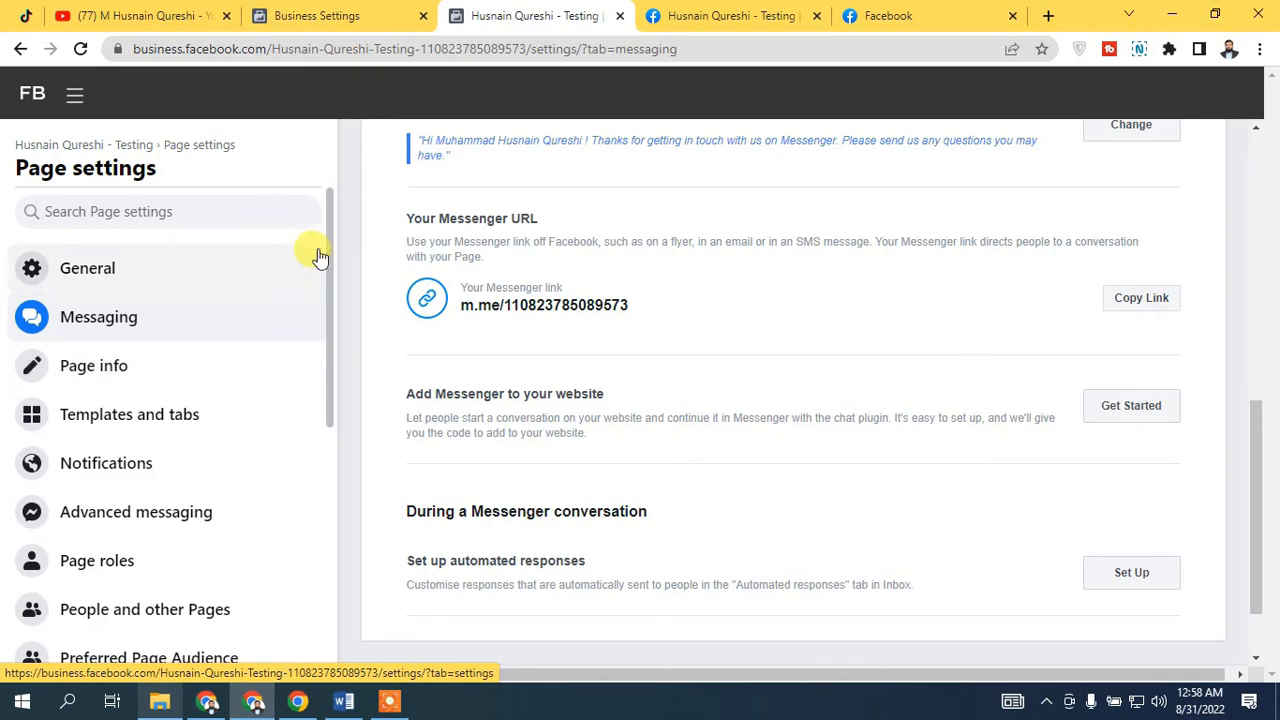
click(675, 12)
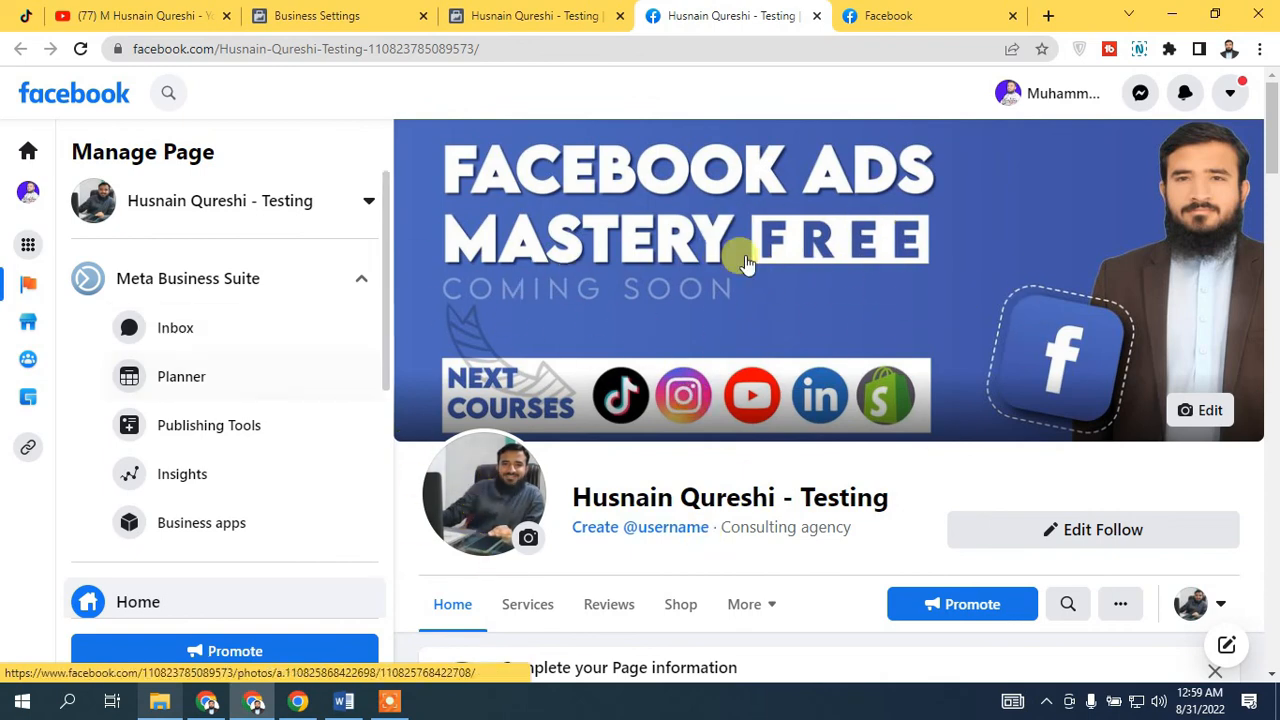
scroll(737, 286, down, 8)
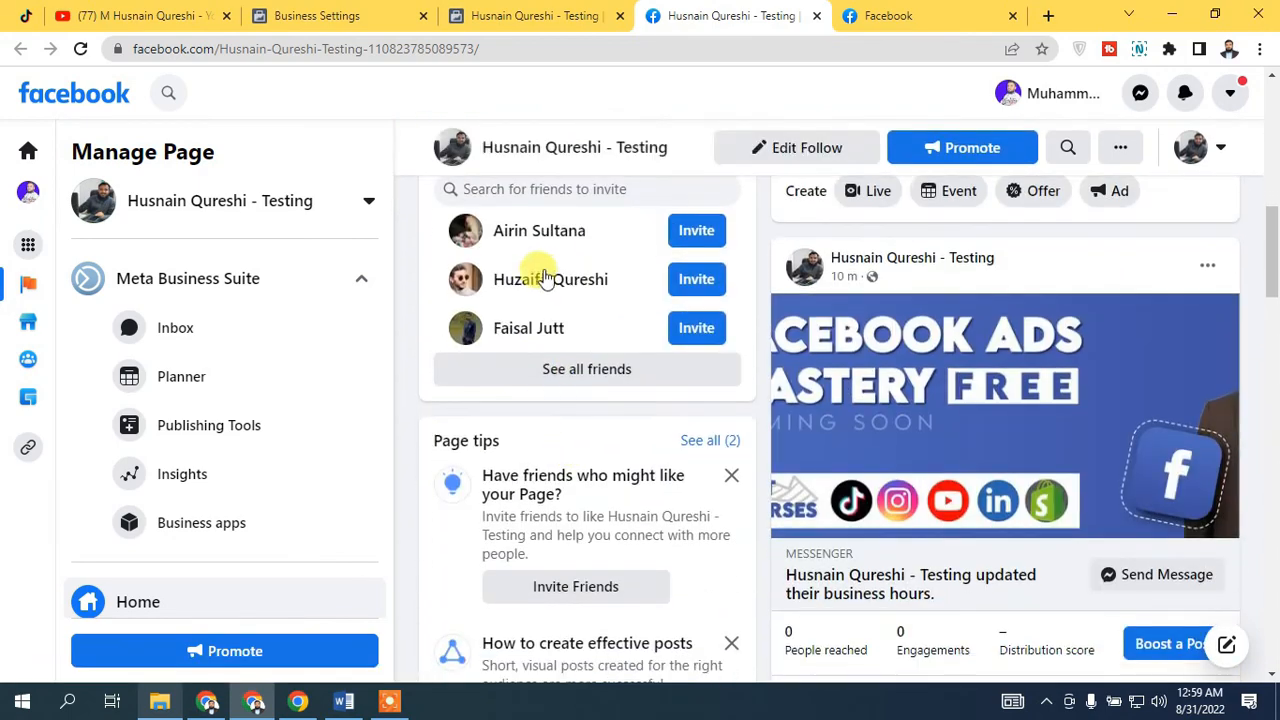
scroll(577, 437, down, 5)
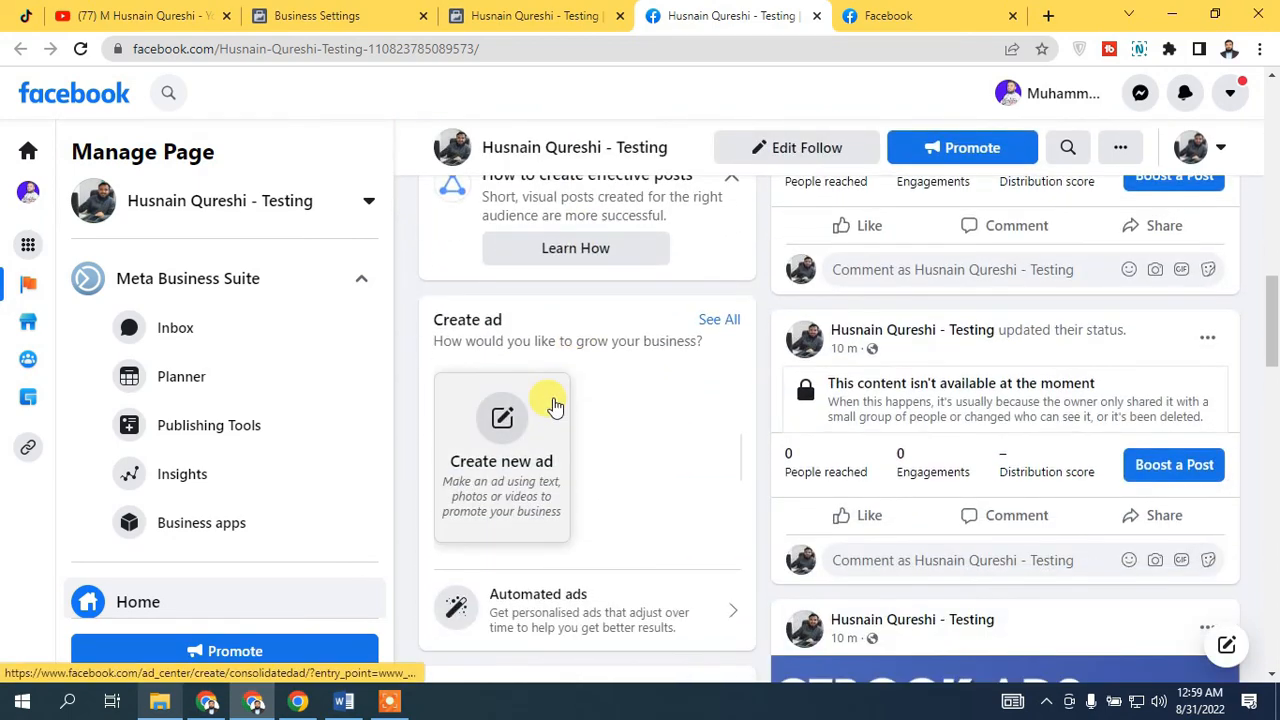
scroll(560, 410, up, 10)
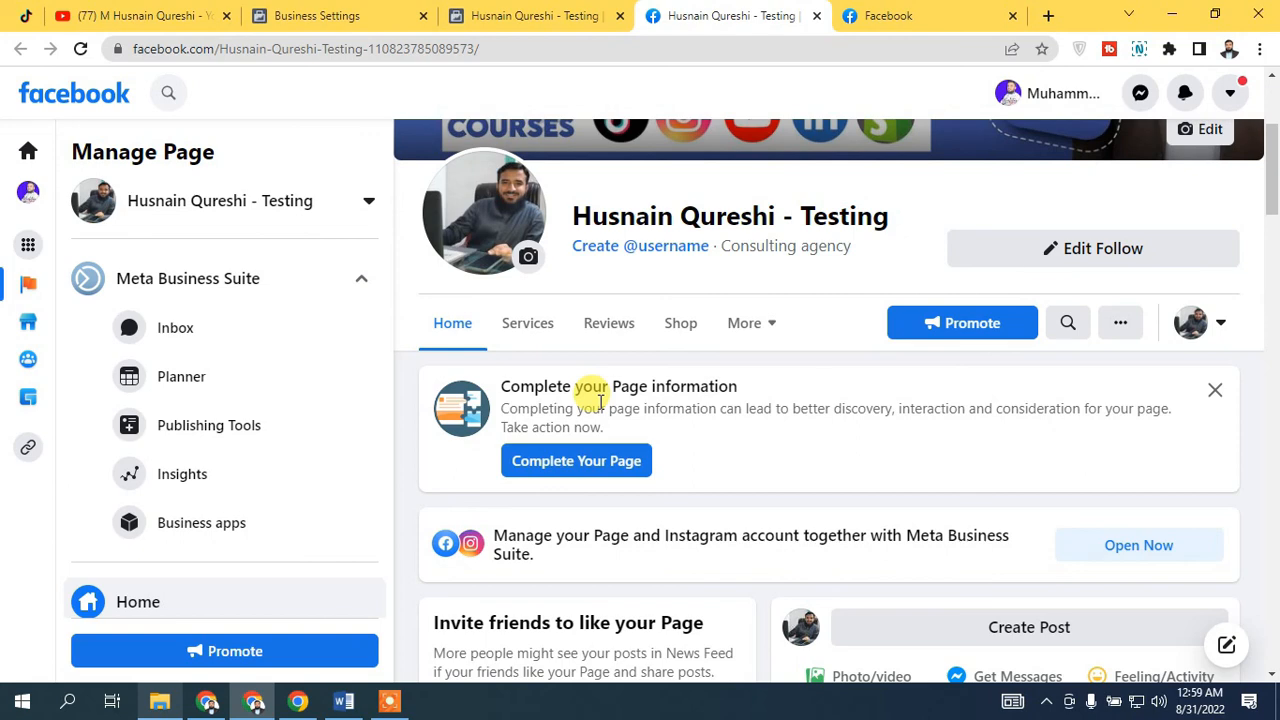
scroll(600, 400, up, 3)
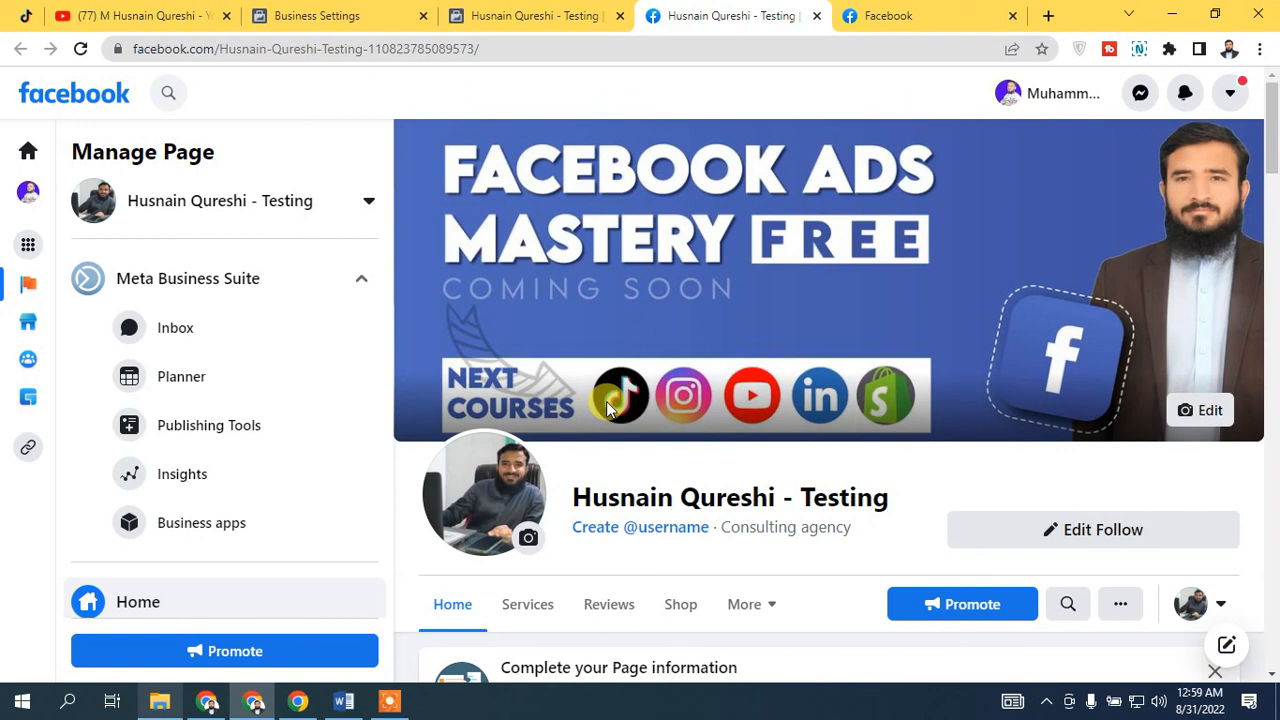
click(335, 15)
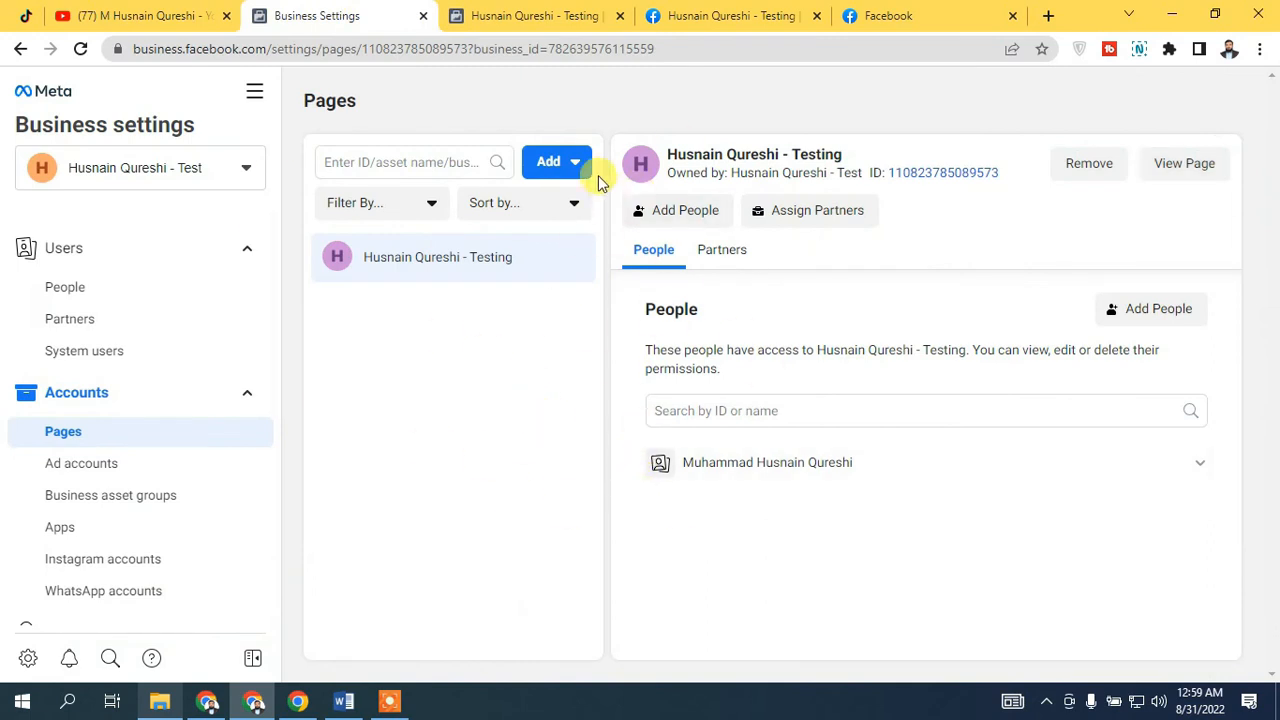
click(715, 12)
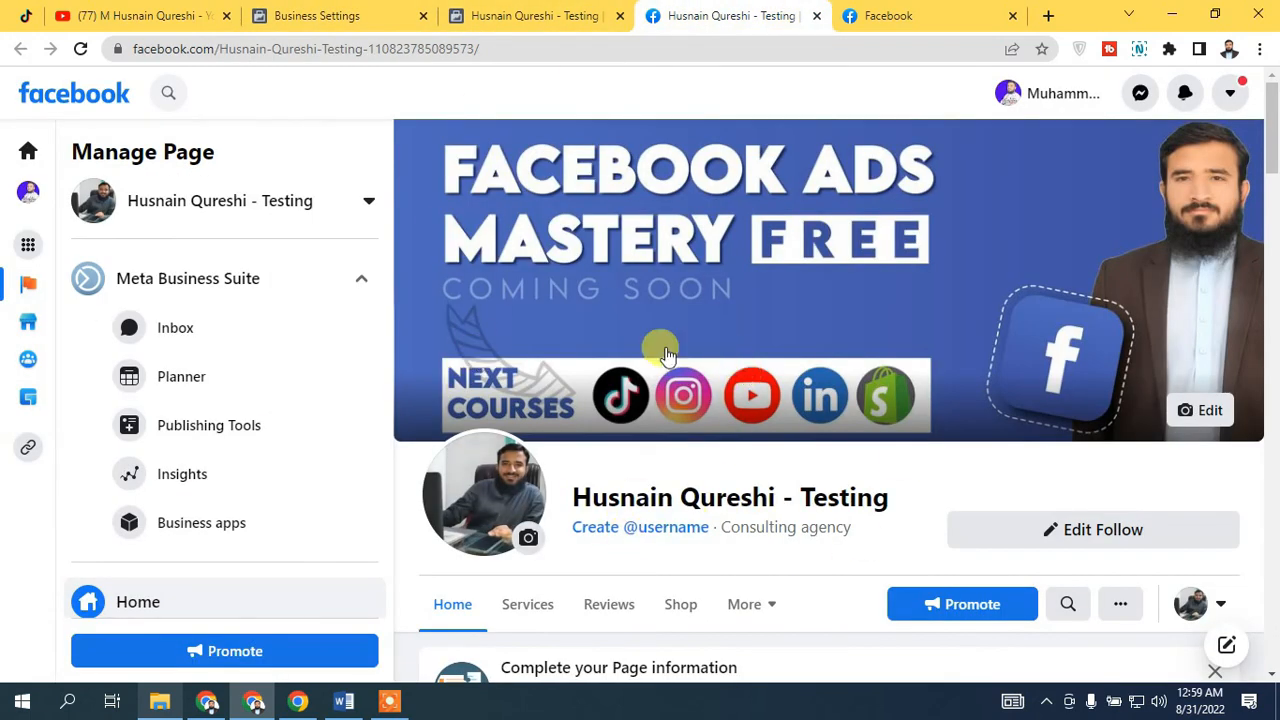